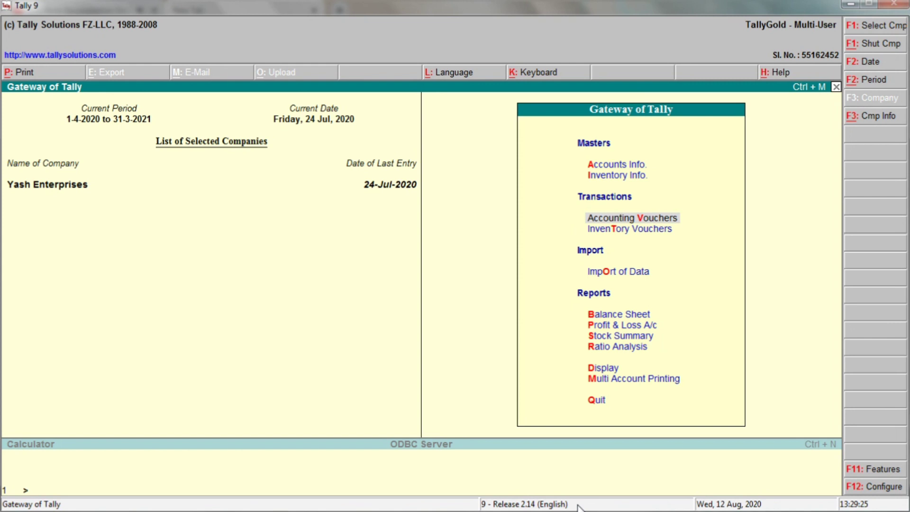
Show the July Sales Register as columnar, adding voucher ref, tax regn no and narration columns
{"action": "key", "text": "d"}
{"action": "key", "text": "a"}
{"action": "key", "text": "s"}
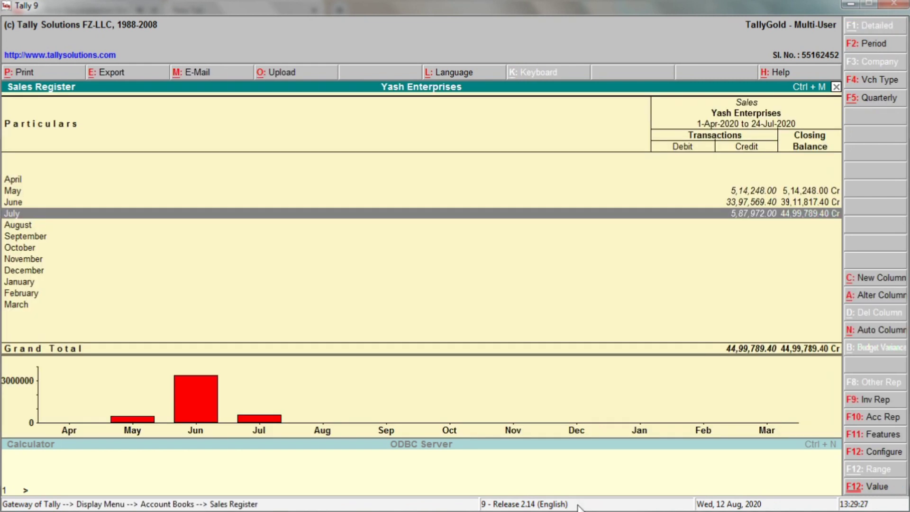
{"action": "key", "text": "Return"}
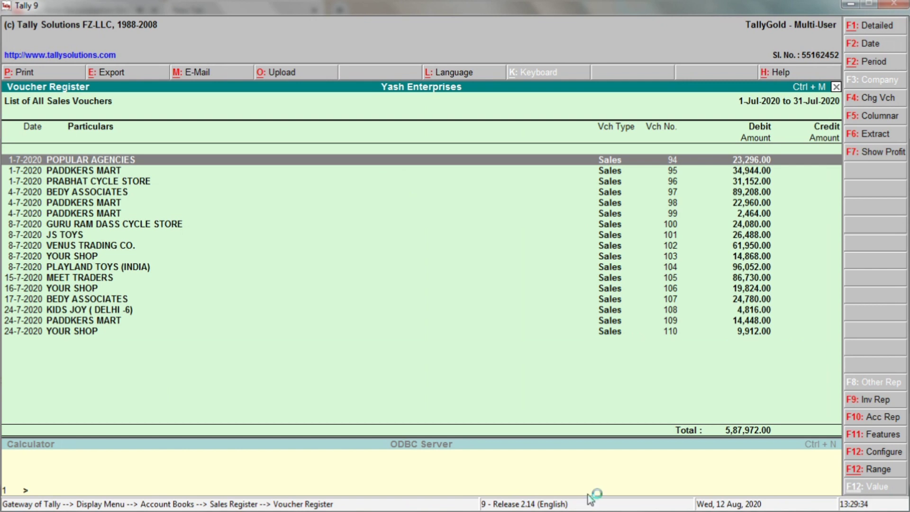
{"action": "left_click", "coordinate": [877, 119]}
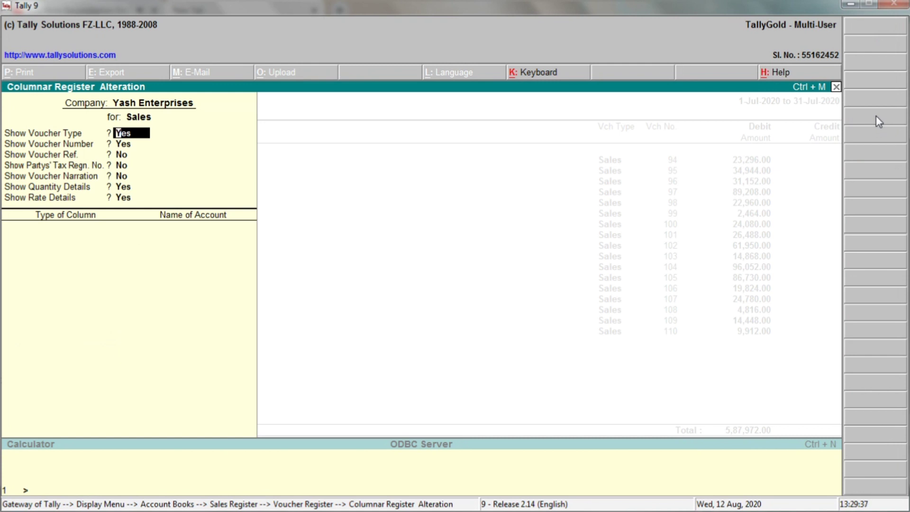
{"action": "type", "text": "nny"}
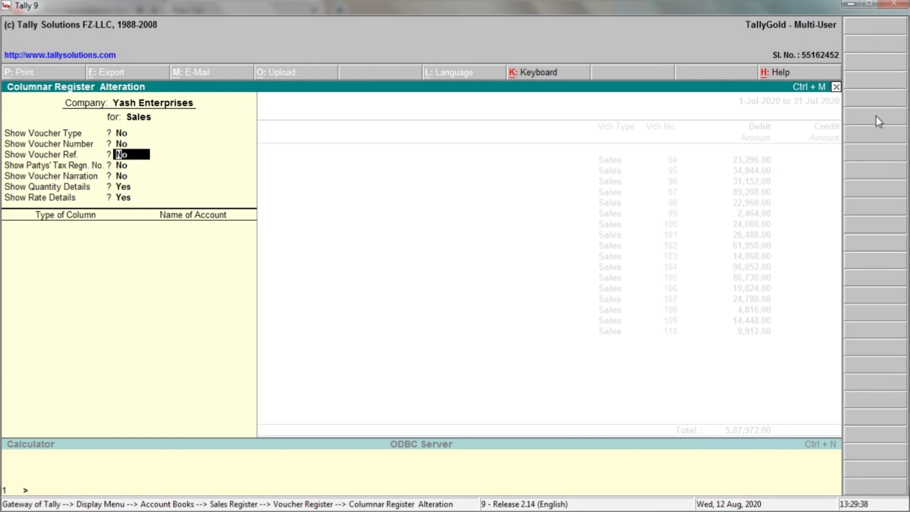
{"action": "type", "text": "yy"}
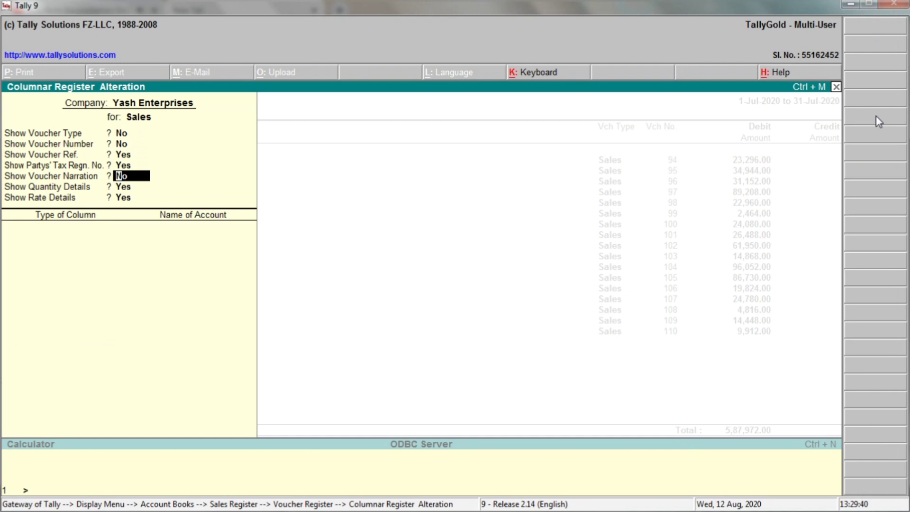
{"action": "type", "text": "n"}
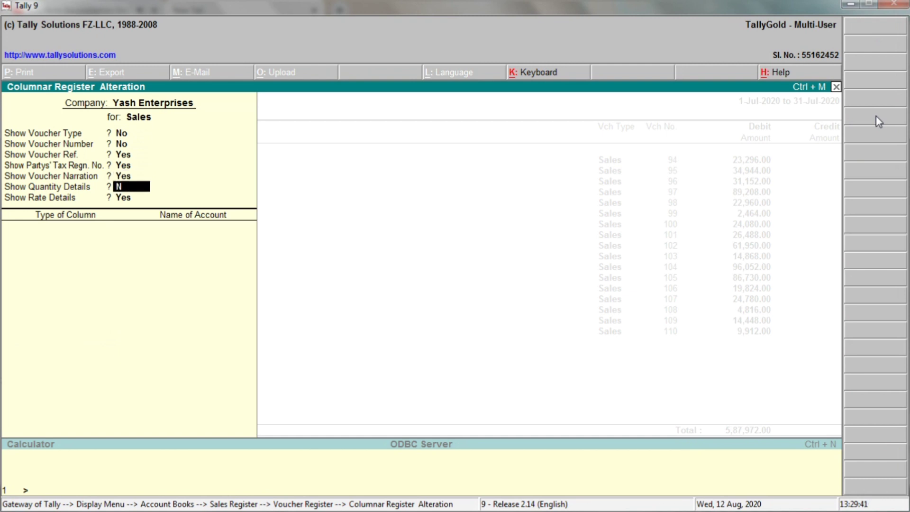
{"action": "key", "text": "Return"}
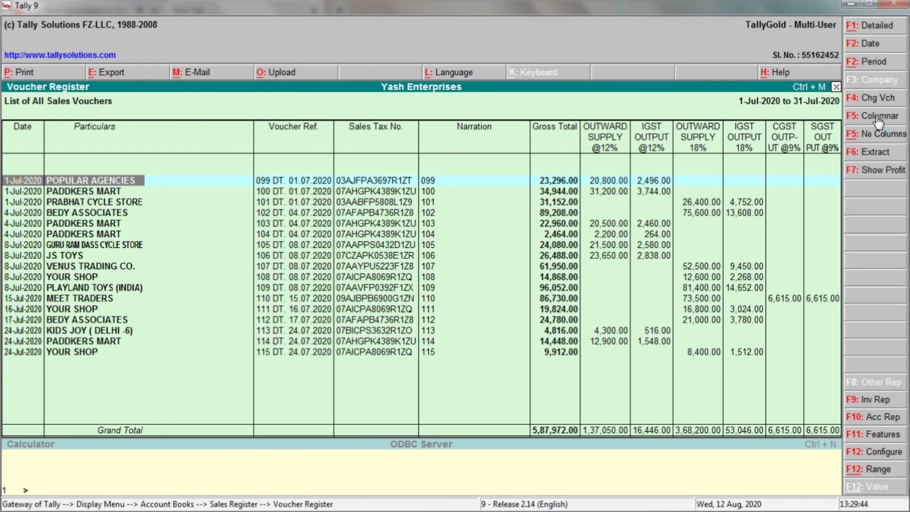
Start an Alt+E export of the July sales register with Excel (Spreadsheet) format
{"action": "key", "text": "alt+e"}
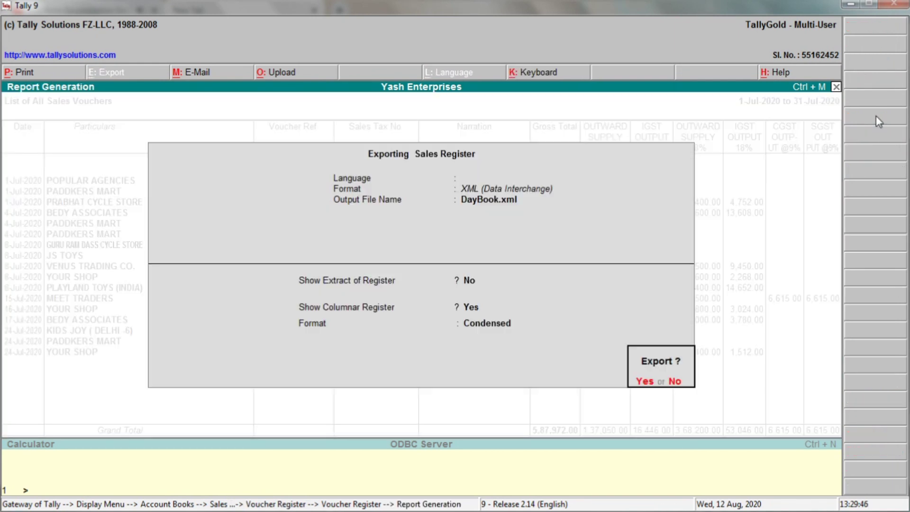
{"action": "key", "text": "n"}
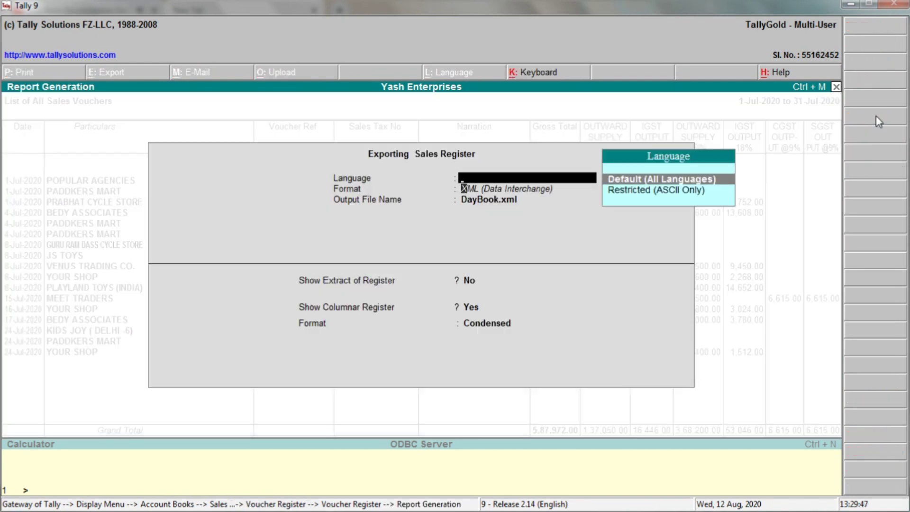
{"action": "key", "text": "Return"}
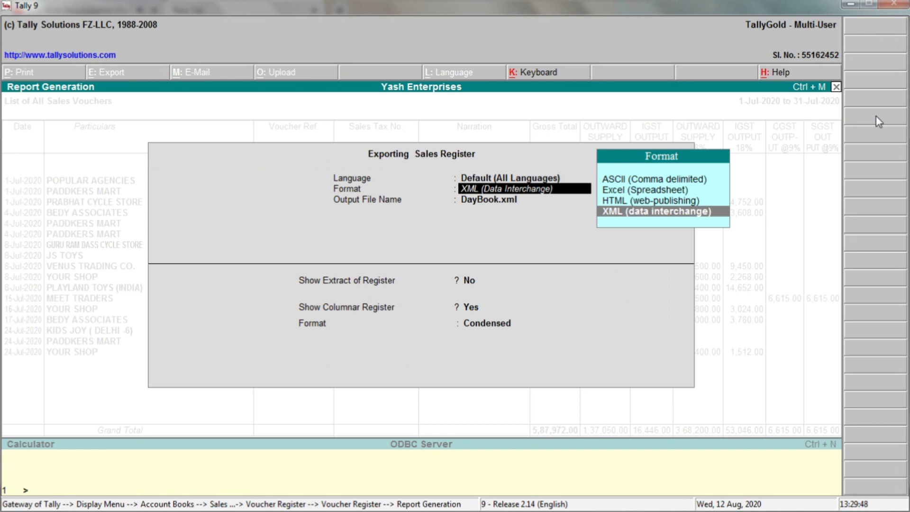
{"action": "left_click", "coordinate": [655, 192]}
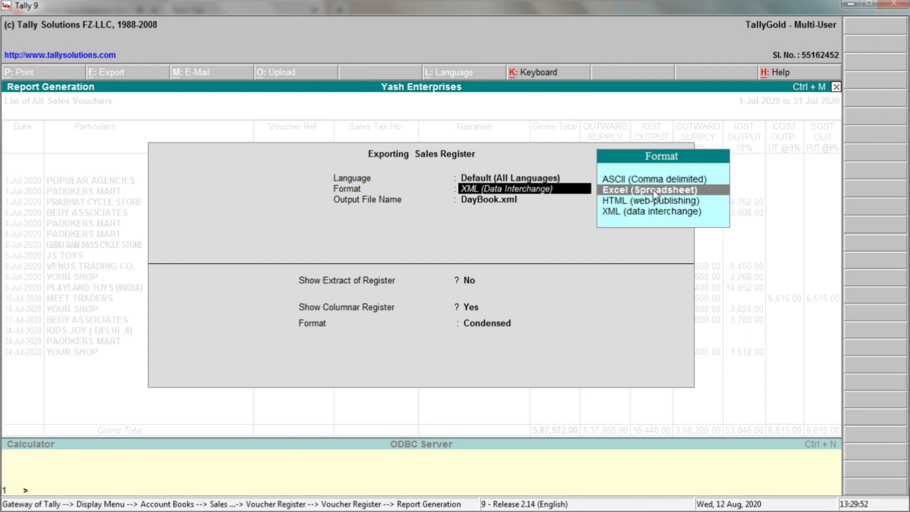
{"action": "left_click", "coordinate": [652, 191]}
Keep the columnar register columns unchanged and run the export to DayBook.xls
{"action": "key", "text": "Return"}
{"action": "key", "text": "Return"}
{"action": "key", "text": "Return"}
{"action": "key", "text": "Return"}
{"action": "key", "text": "Return"}
{"action": "key", "text": "Return"}
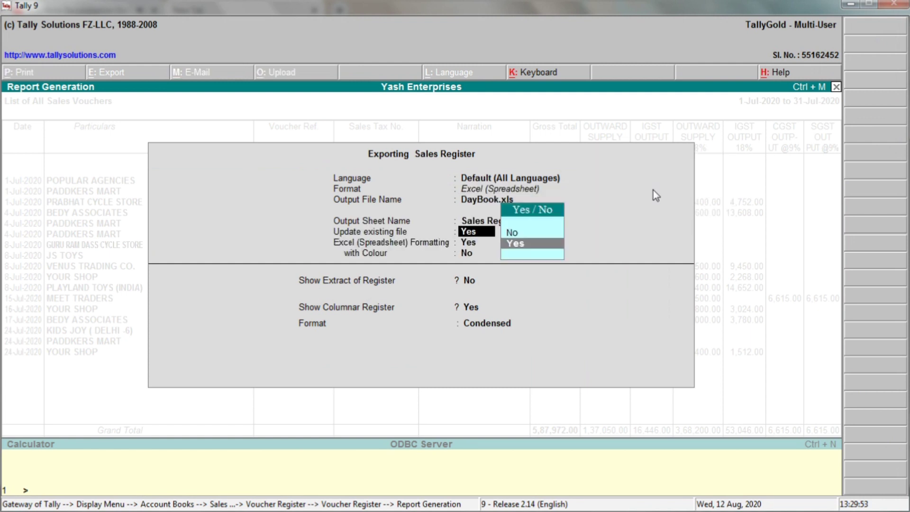
{"action": "key", "text": "Return"}
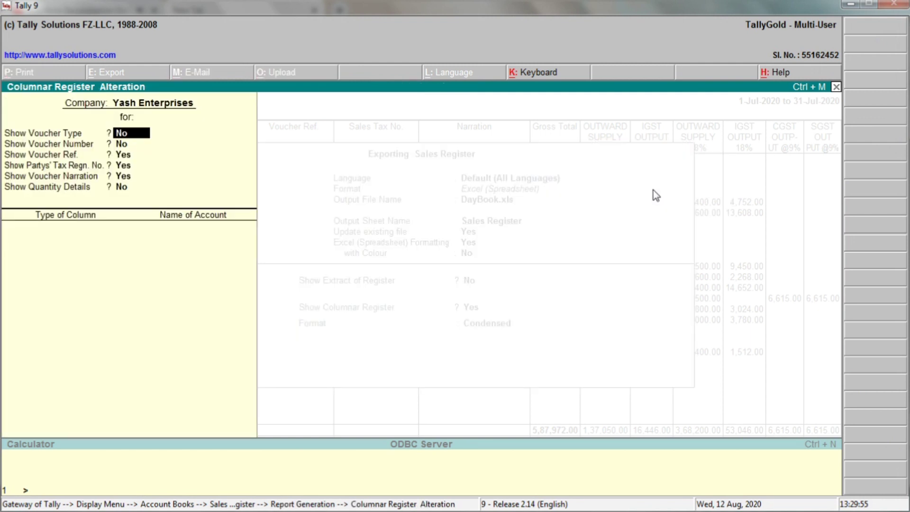
{"action": "key", "text": "Return"}
{"action": "key", "text": "Return"}
{"action": "key", "text": "Return"}
{"action": "key", "text": "Return"}
{"action": "key", "text": "Return"}
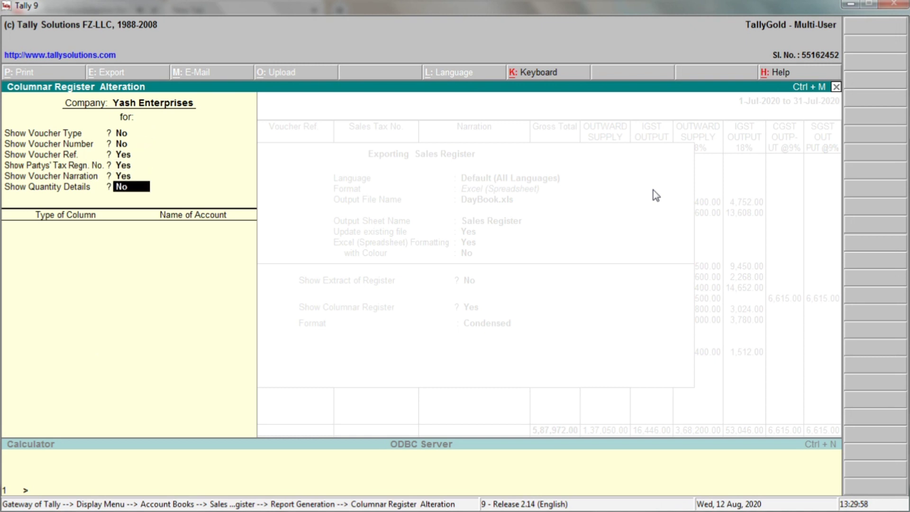
{"action": "key", "text": "Return"}
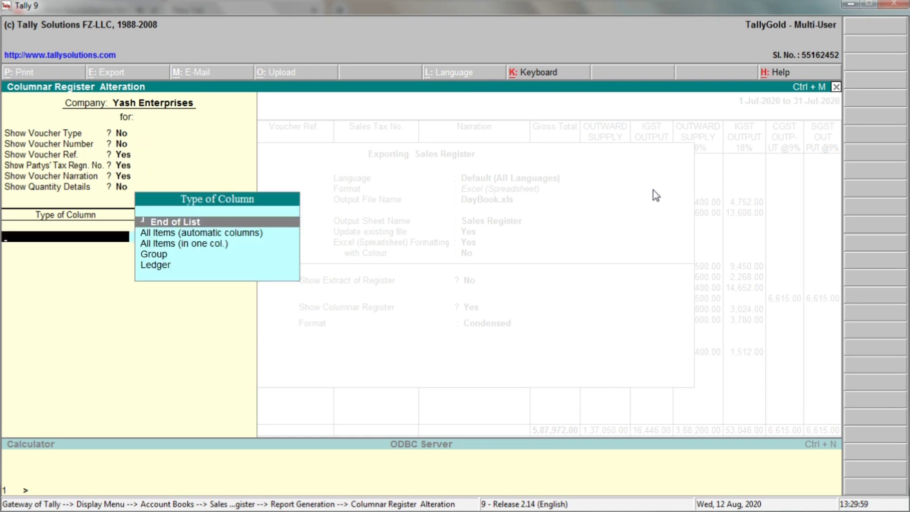
{"action": "key", "text": "Return"}
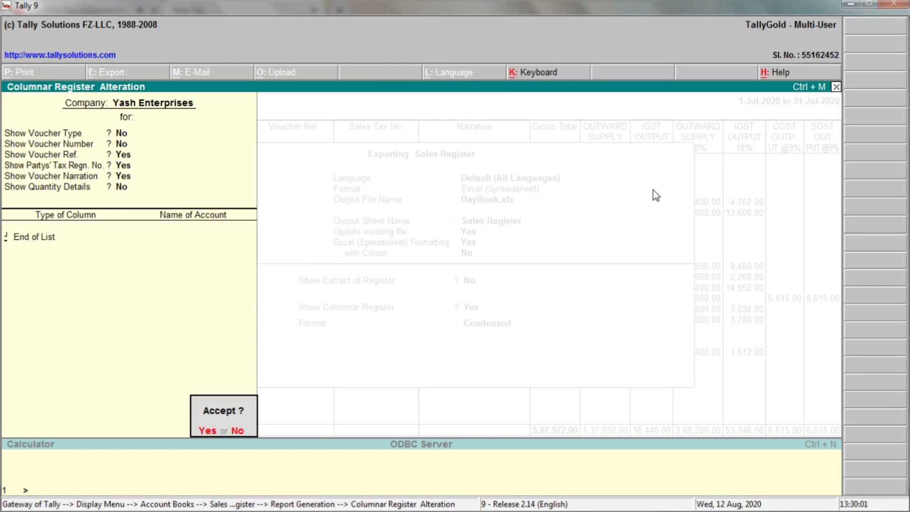
{"action": "key", "text": "n"}
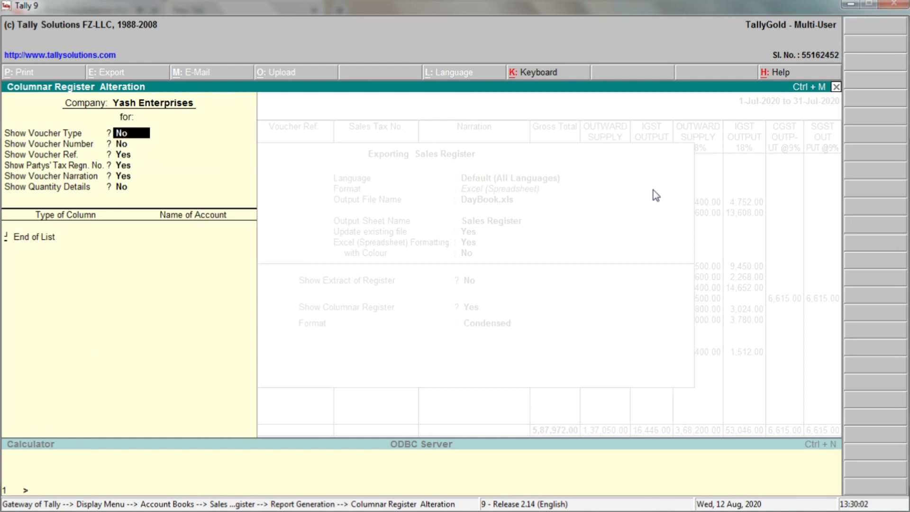
{"action": "key", "text": "Escape"}
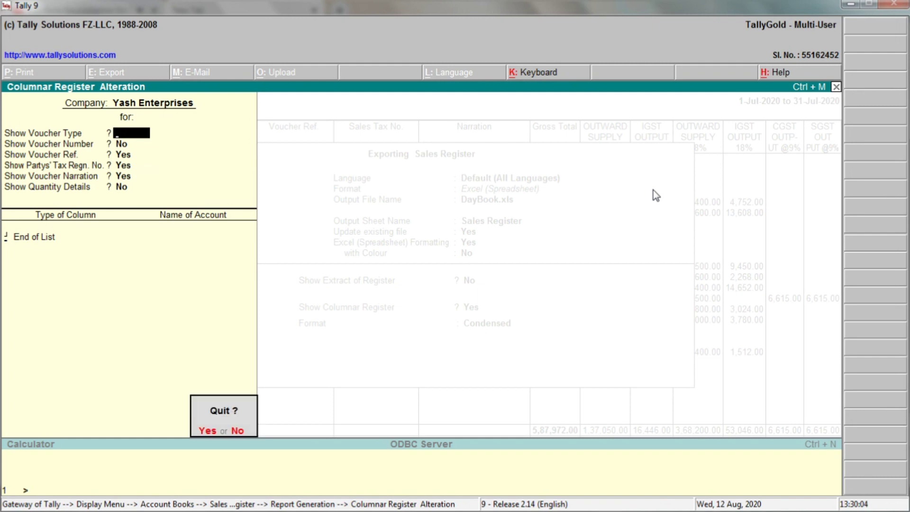
{"action": "key", "text": "y"}
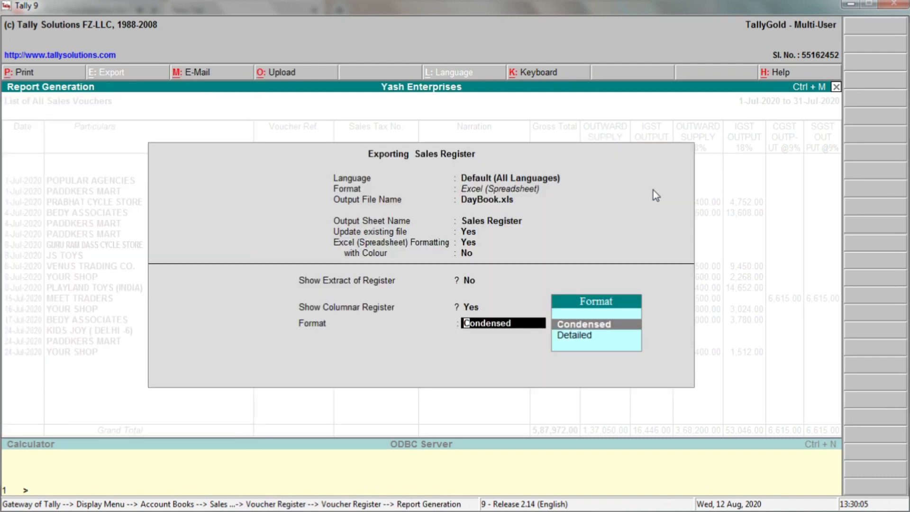
{"action": "key", "text": "Escape"}
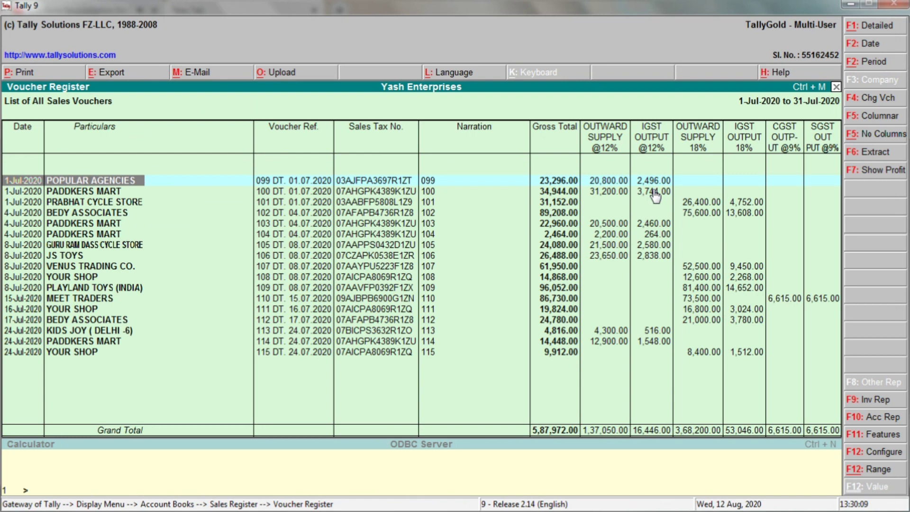
Switch to the GSTR 1 Explorer window and open DayBook.xls in Excel
{"action": "key", "text": "alt+Tab"}
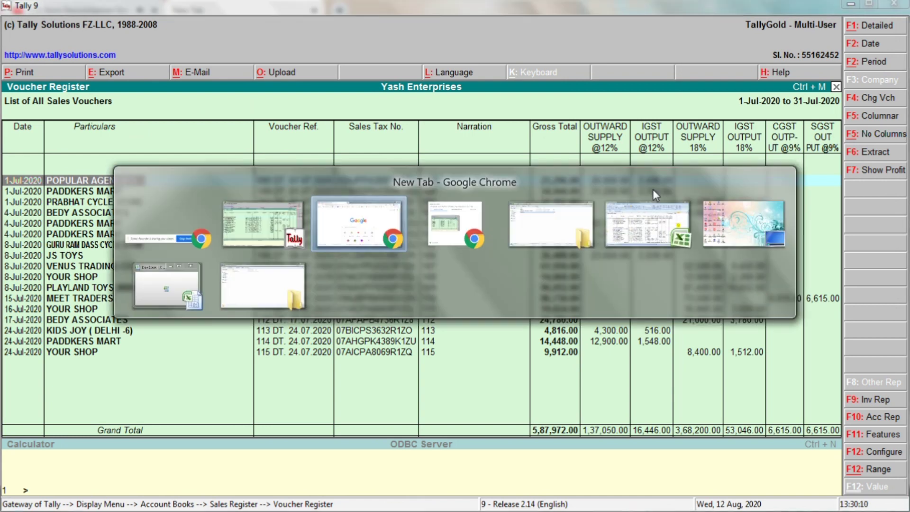
{"action": "key", "text": "Tab"}
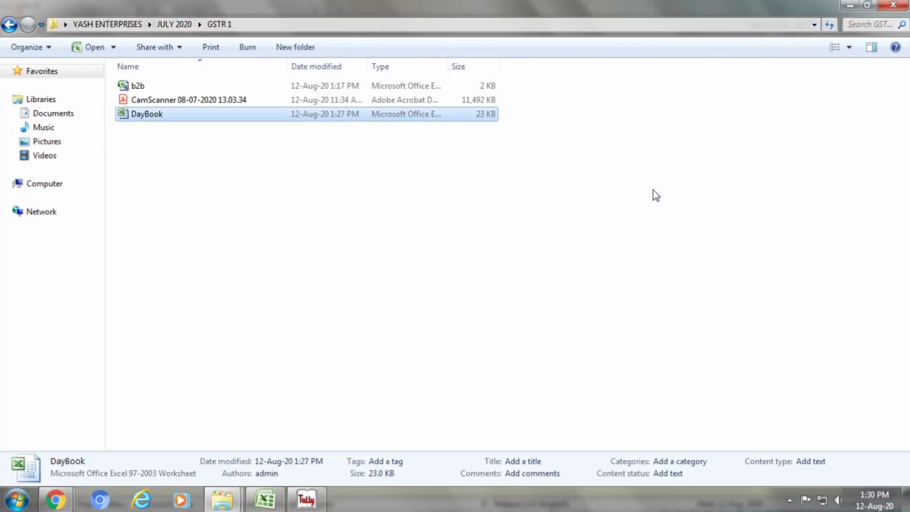
{"action": "double_click", "coordinate": [353, 117]}
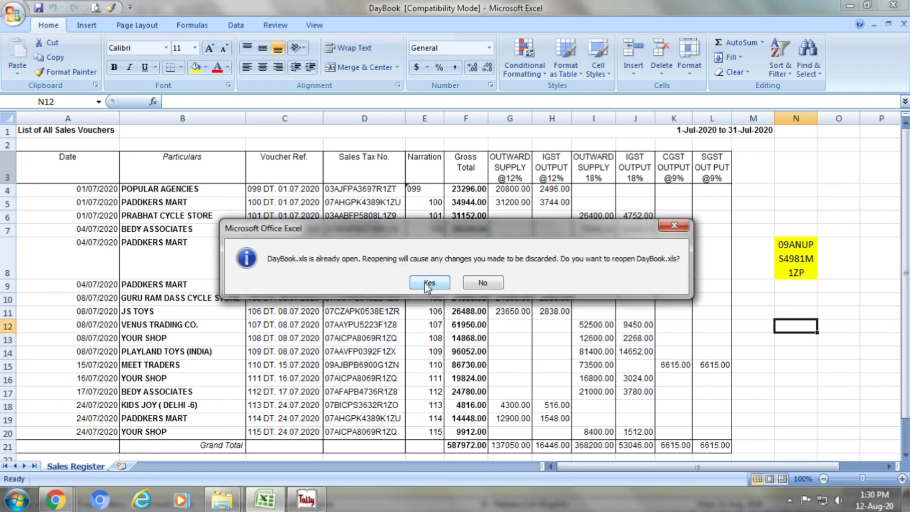
Remove all cell borders from rows 3 through the Grand Total row
{"action": "left_click", "coordinate": [429, 285]}
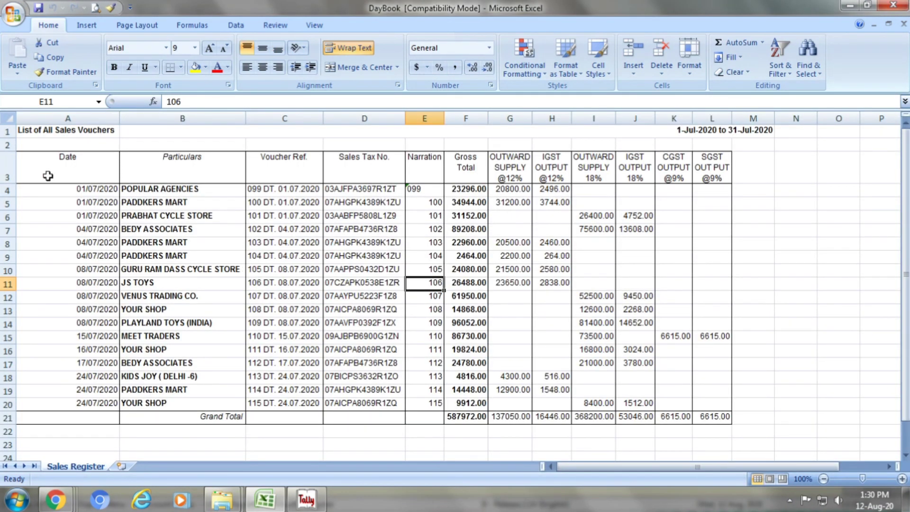
{"action": "left_click", "coordinate": [7, 171]}
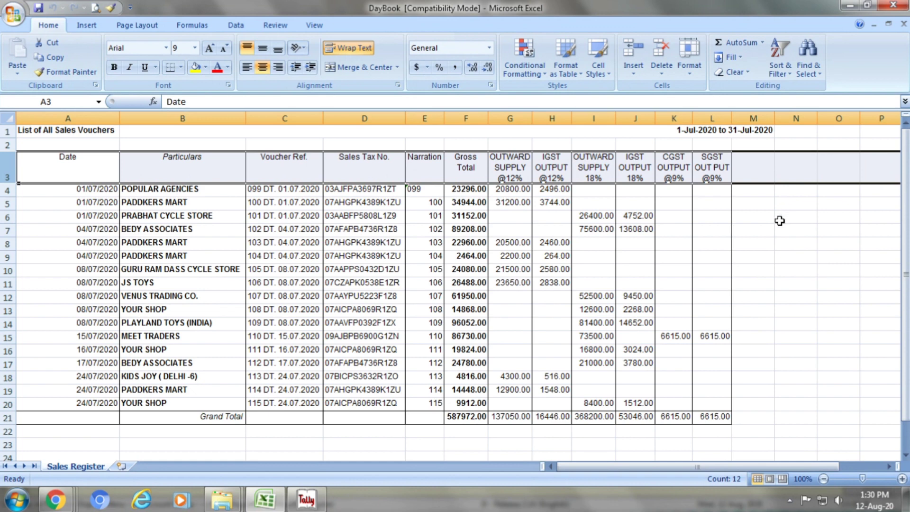
{"action": "left_click", "coordinate": [777, 271]}
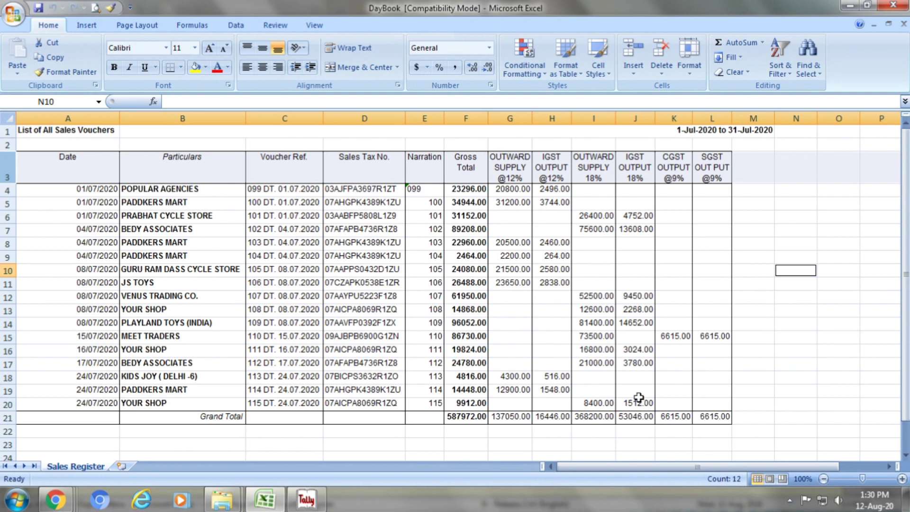
{"action": "left_click", "coordinate": [7, 166]}
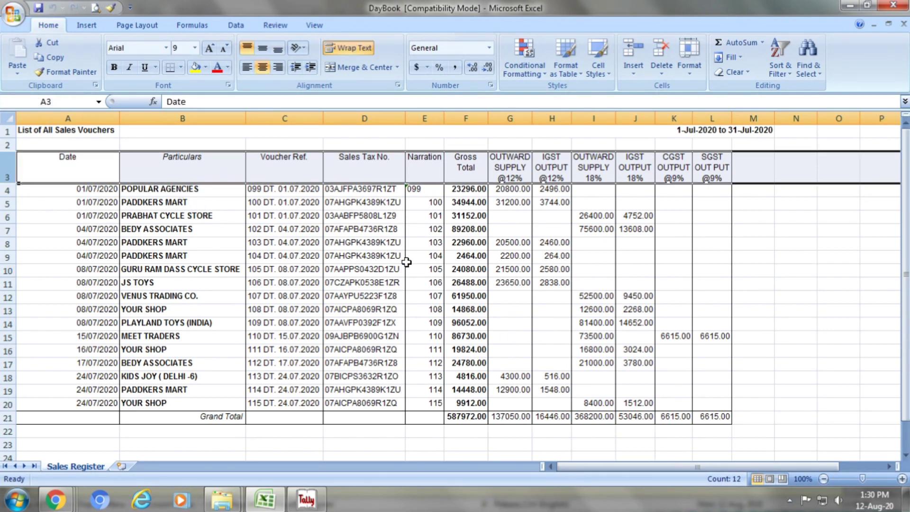
{"action": "key", "text": "shift+Down"}
{"action": "key", "text": "shift+Down"}
{"action": "key", "text": "shift+Down"}
{"action": "key", "text": "shift+Down"}
{"action": "key", "text": "shift+Down"}
{"action": "key", "text": "shift+Down"}
{"action": "key", "text": "shift+Down"}
{"action": "key", "text": "shift+Down"}
{"action": "key", "text": "shift+Down"}
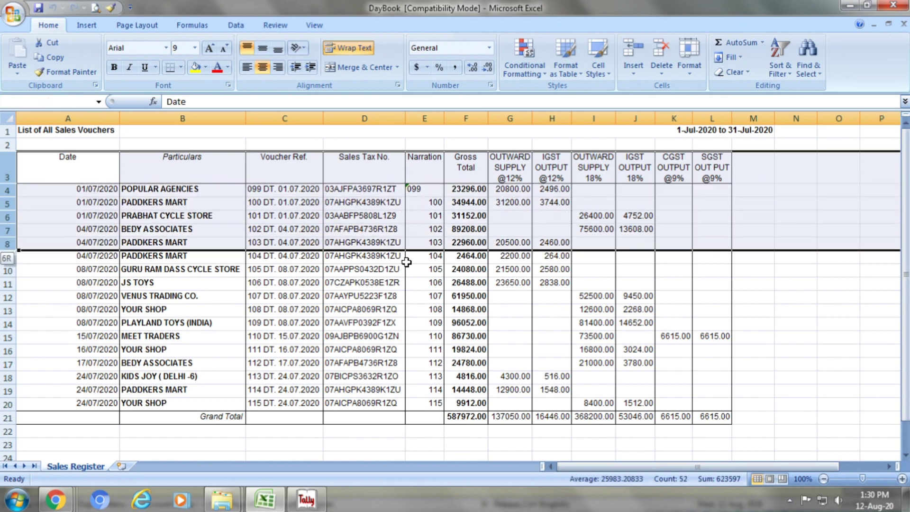
{"action": "key", "text": "shift+Down"}
{"action": "key", "text": "shift+Down"}
{"action": "key", "text": "shift+Down"}
{"action": "key", "text": "shift+Down"}
{"action": "key", "text": "shift+Down"}
{"action": "key", "text": "shift+Down"}
{"action": "key", "text": "shift+Down"}
{"action": "key", "text": "shift+Down"}
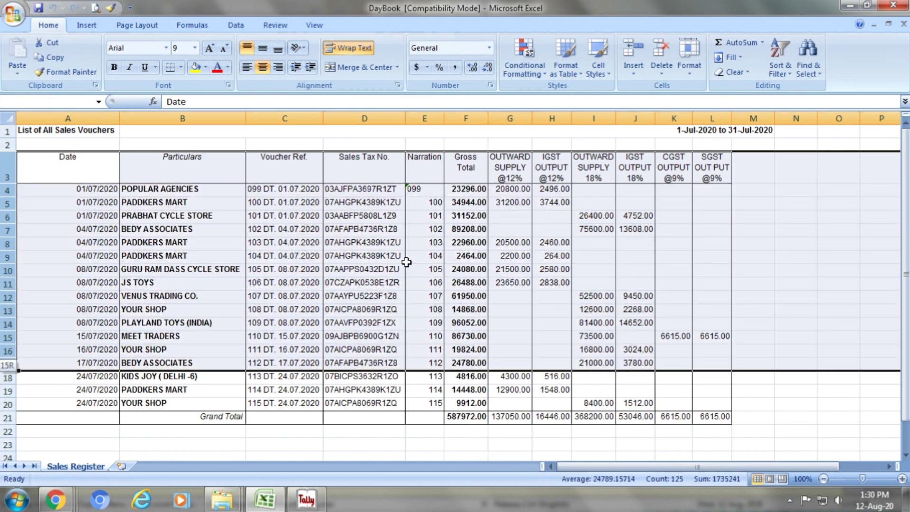
{"action": "key", "text": "shift+Down"}
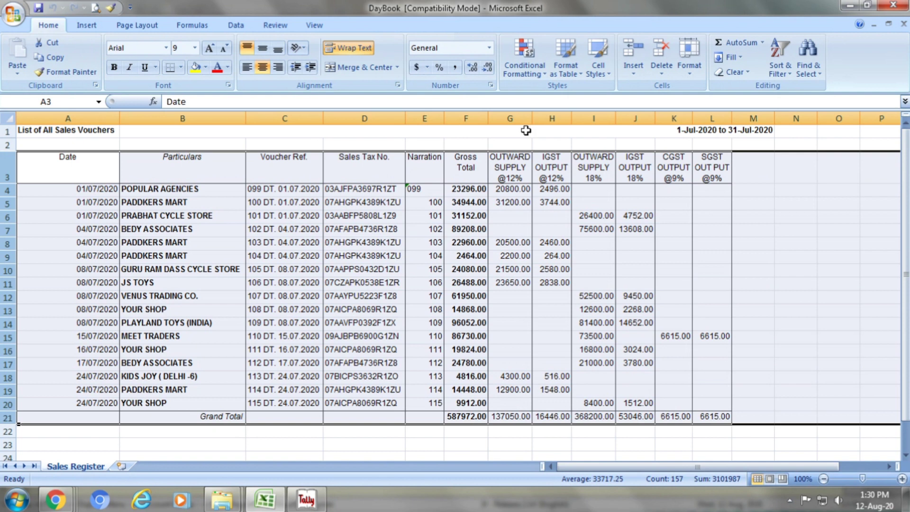
{"action": "left_click", "coordinate": [181, 68]}
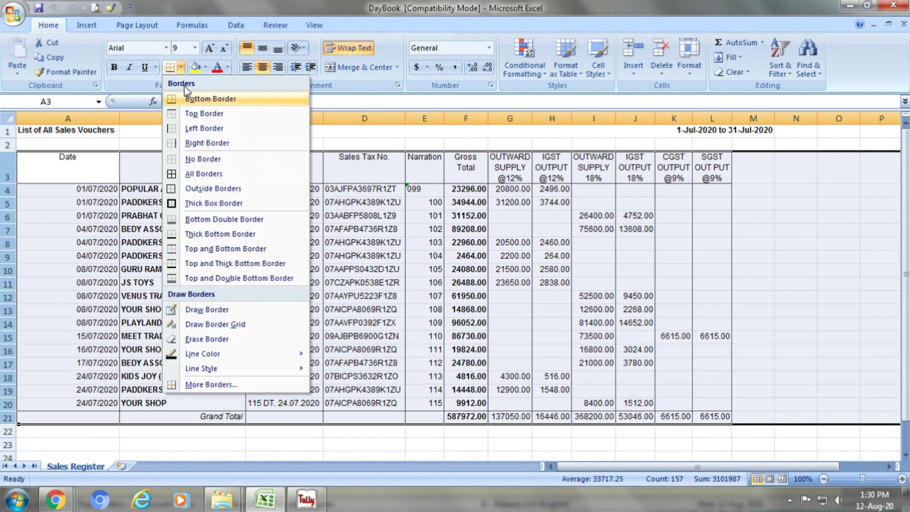
{"action": "left_click", "coordinate": [207, 160]}
{"action": "left_click", "coordinate": [205, 155]}
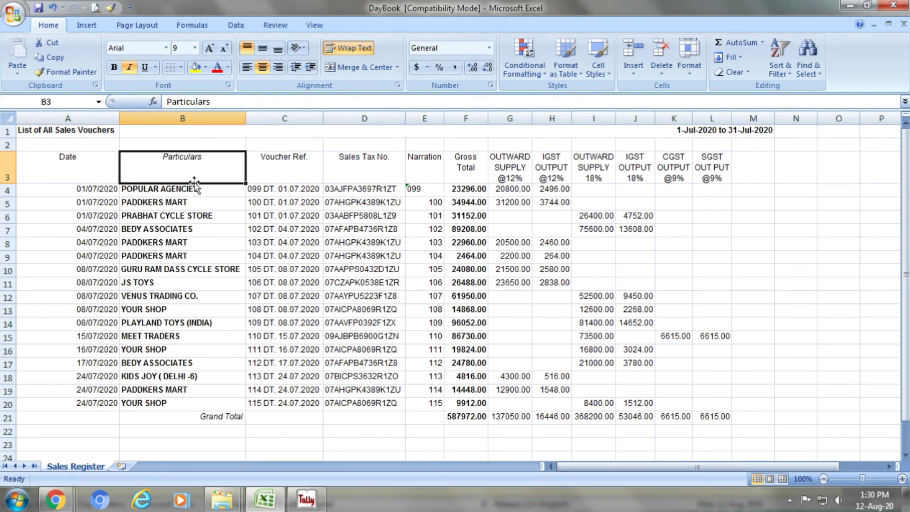
Turn off bold on the table rows from the header down
{"action": "left_click", "coordinate": [7, 166]}
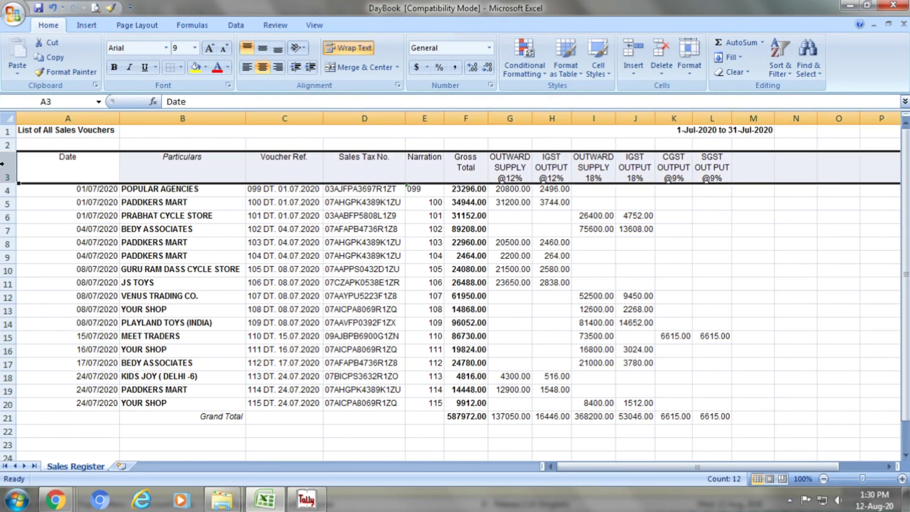
{"action": "left_click_drag", "start_coordinate": [7, 166], "coordinate": [7, 424]}
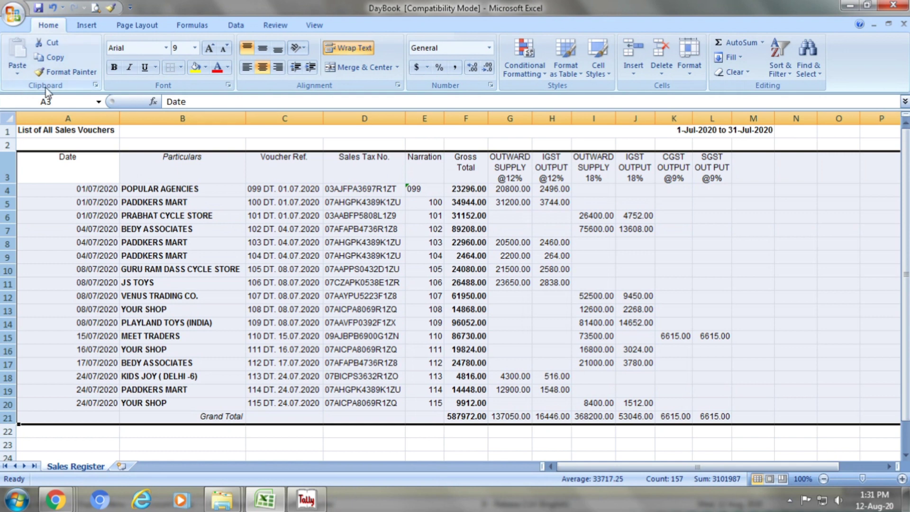
{"action": "left_click", "coordinate": [115, 67]}
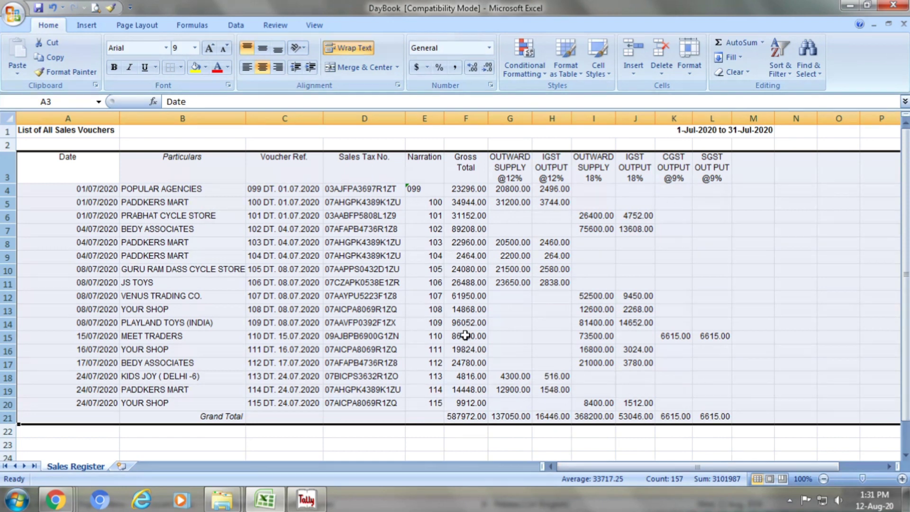
Open the b2b workbook from the GSTR1 folder
{"action": "mouse_move", "coordinate": [219, 492]}
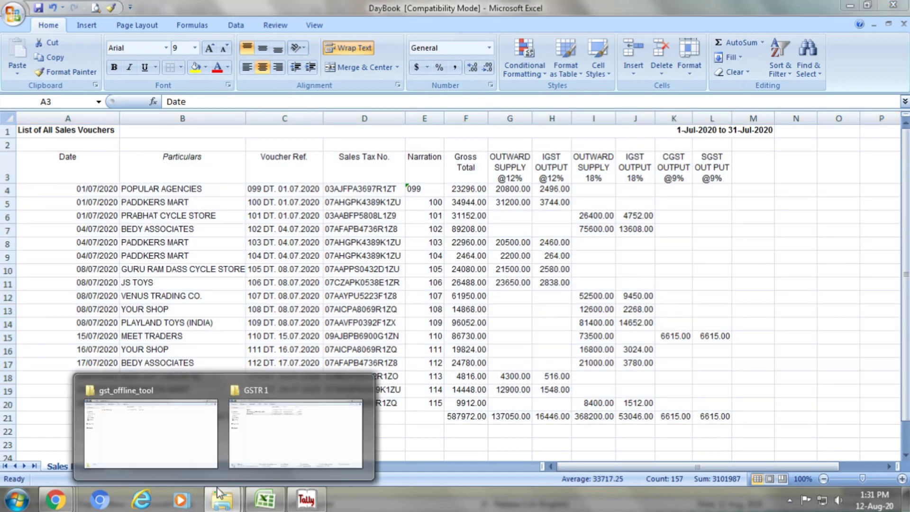
{"action": "left_click", "coordinate": [280, 430]}
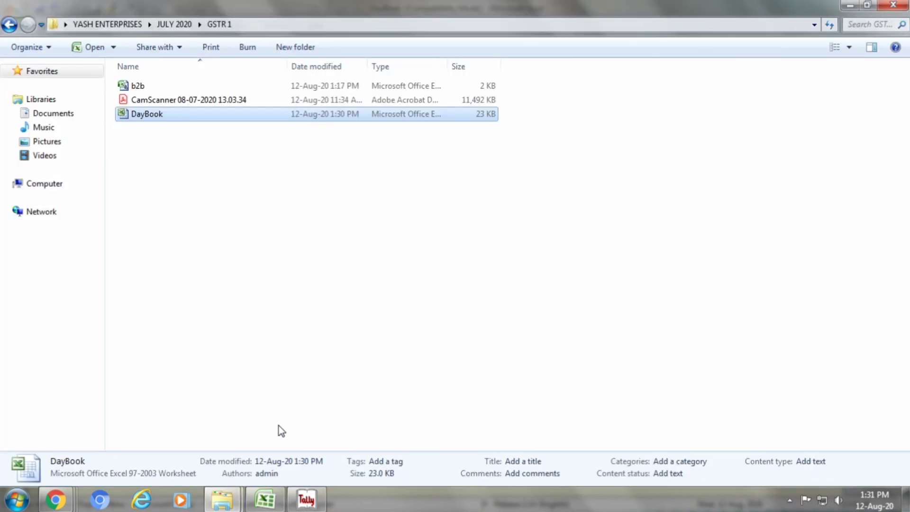
{"action": "double_click", "coordinate": [185, 85]}
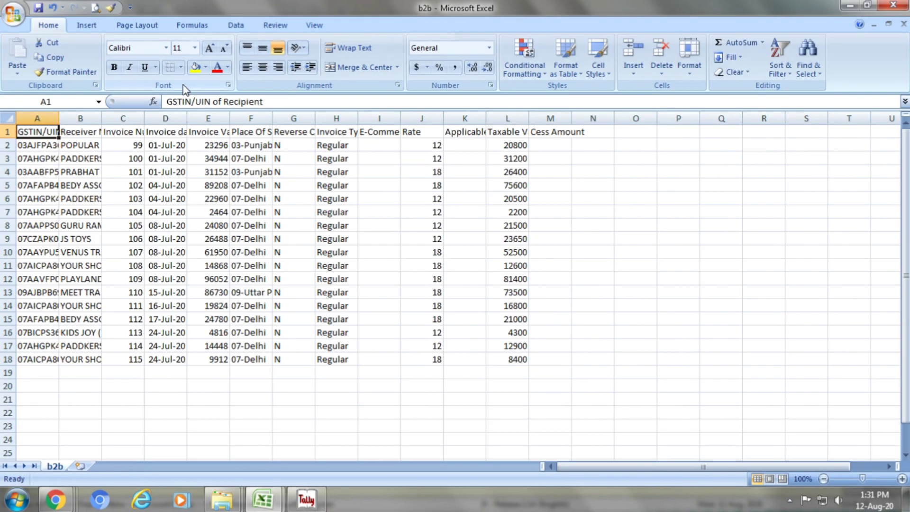
Autofit columns A through M to their headers and values, then return to cell A1
{"action": "double_click", "coordinate": [59, 118]}
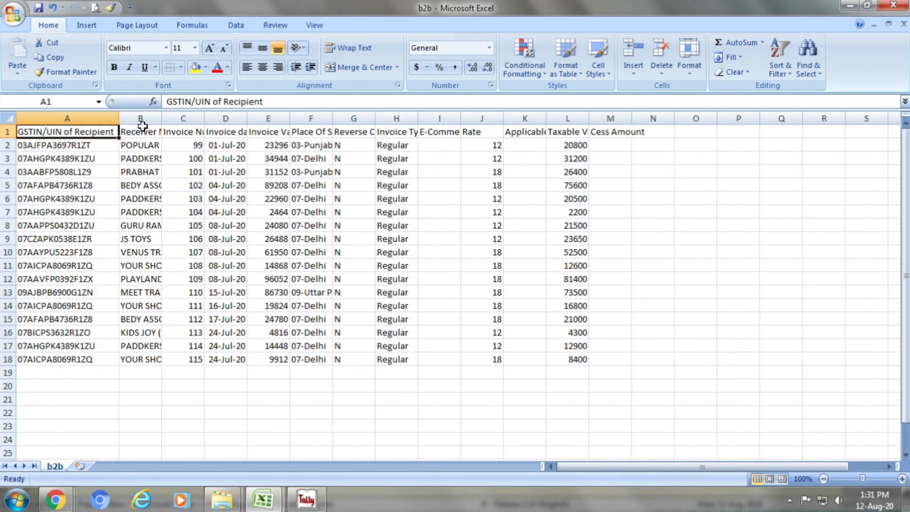
{"action": "double_click", "coordinate": [158, 121]}
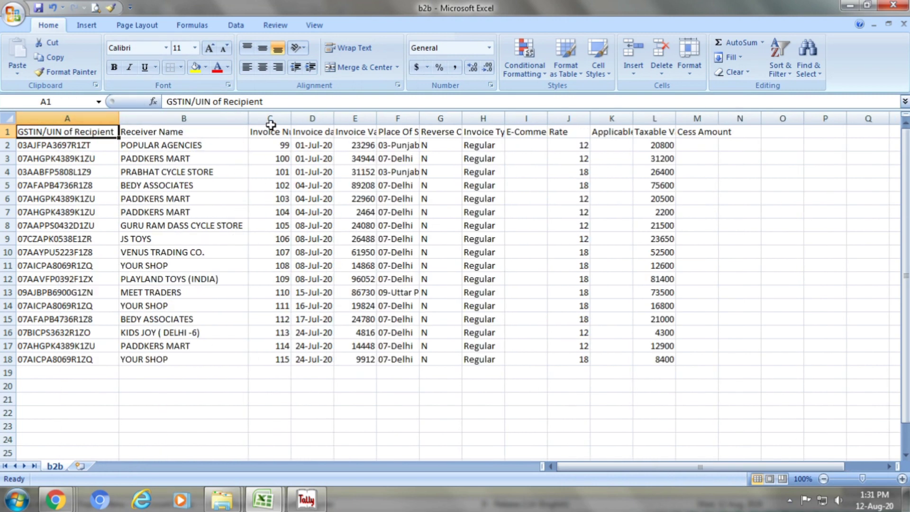
{"action": "double_click", "coordinate": [291, 122]}
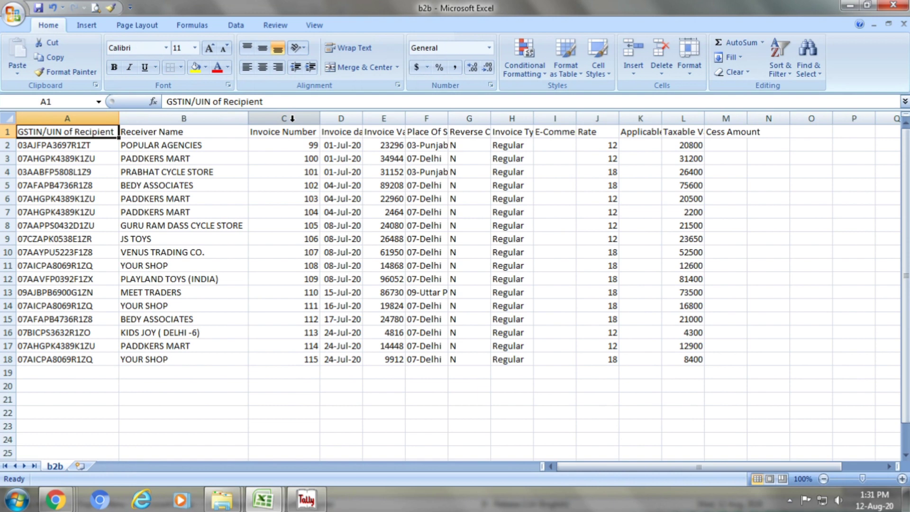
{"action": "double_click", "coordinate": [363, 121]}
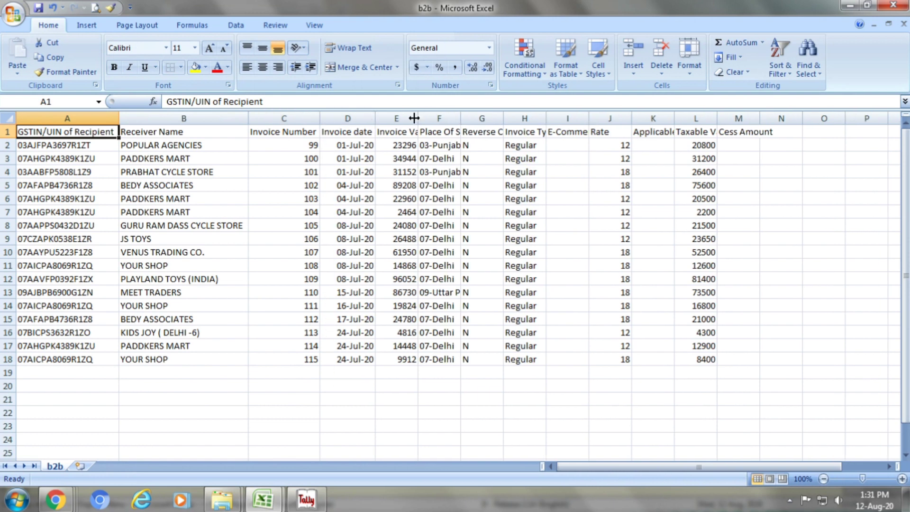
{"action": "double_click", "coordinate": [416, 119]}
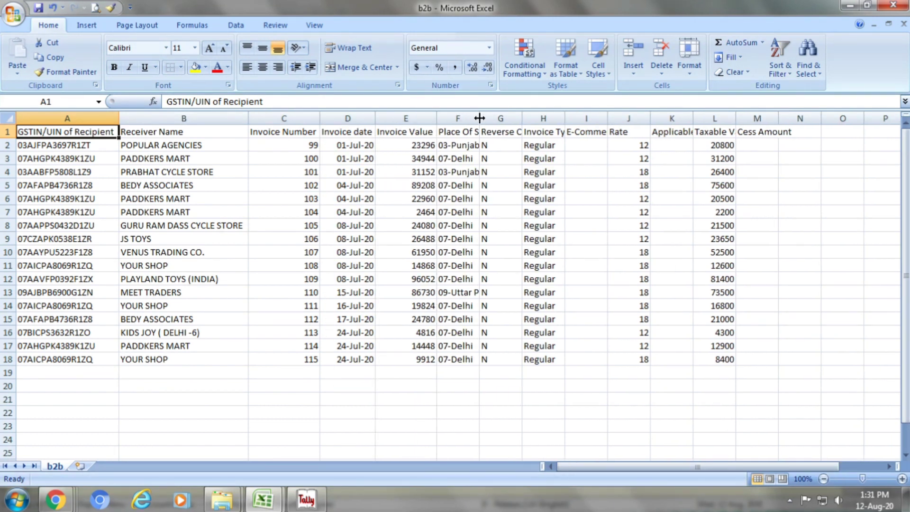
{"action": "double_click", "coordinate": [479, 116]}
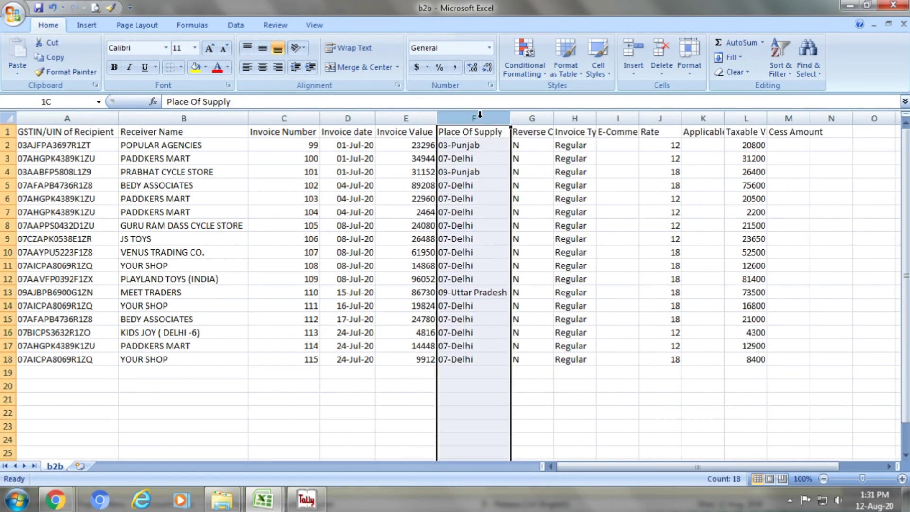
{"action": "double_click", "coordinate": [553, 118]}
{"action": "double_click", "coordinate": [623, 118]}
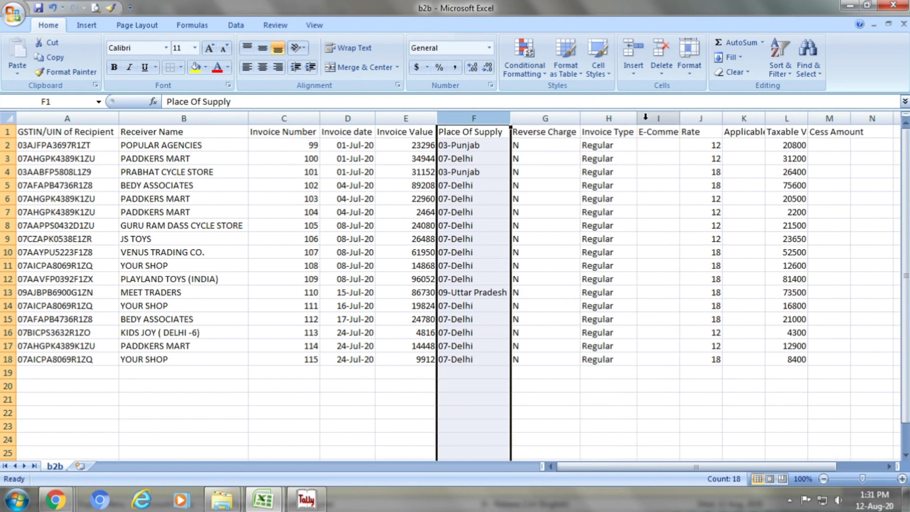
{"action": "double_click", "coordinate": [679, 118]}
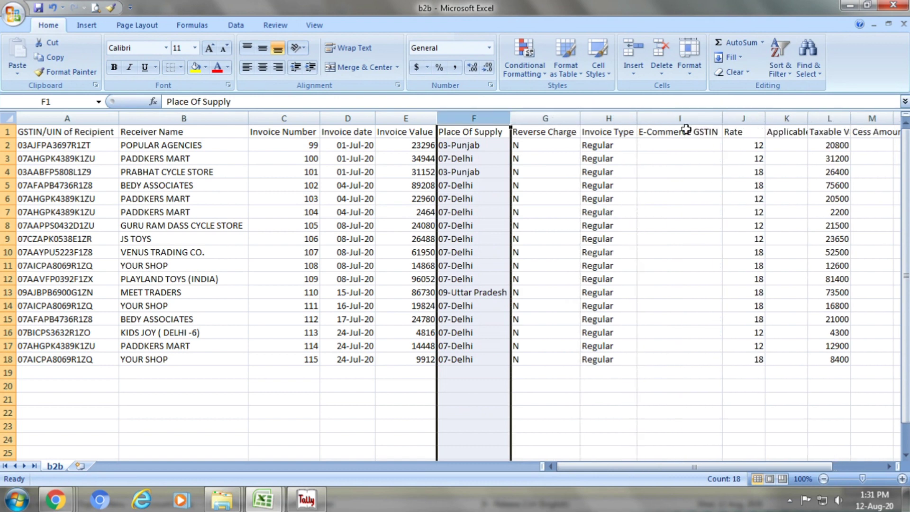
{"action": "double_click", "coordinate": [764, 120]}
{"action": "double_click", "coordinate": [787, 118]}
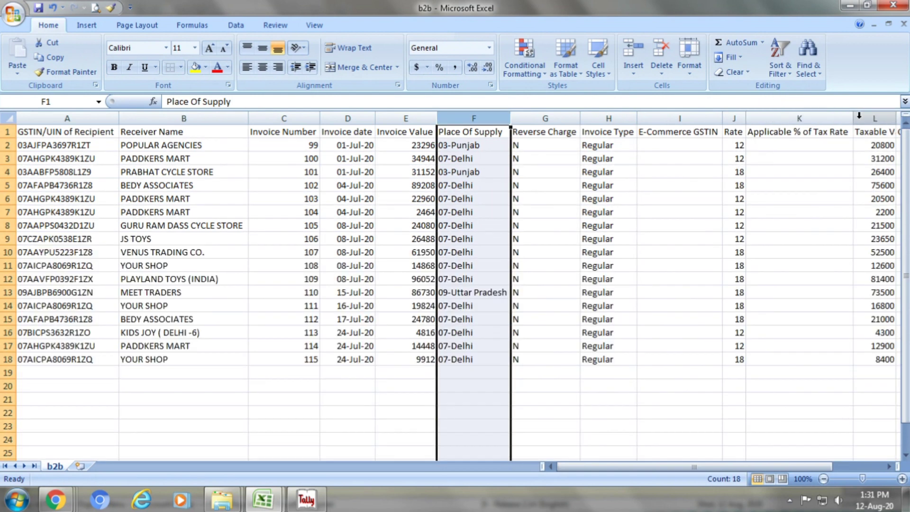
{"action": "double_click", "coordinate": [894, 120]}
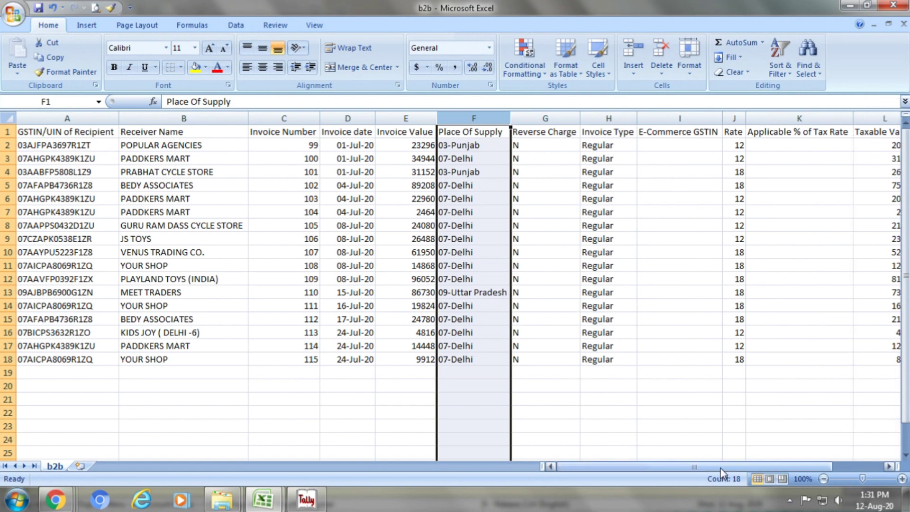
{"action": "left_click_drag", "start_coordinate": [732, 467], "coordinate": [772, 467]}
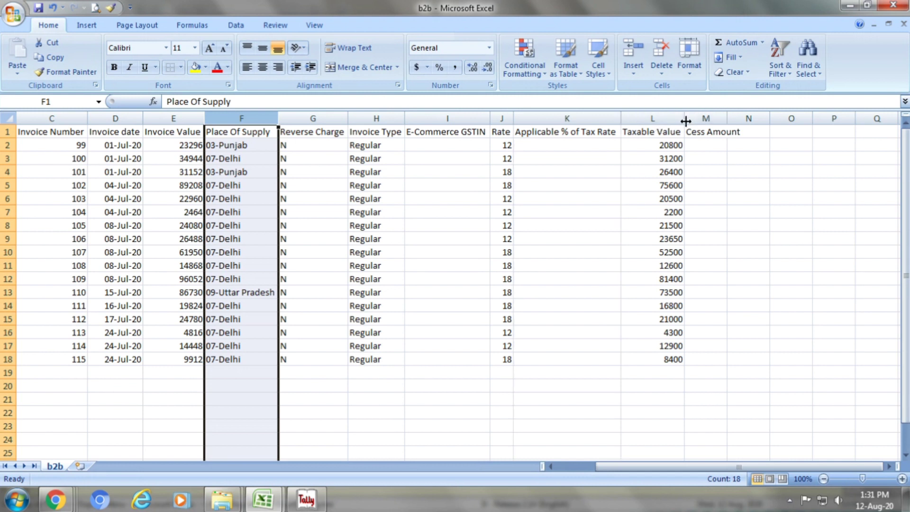
{"action": "double_click", "coordinate": [727, 118]}
{"action": "left_click", "coordinate": [731, 115]}
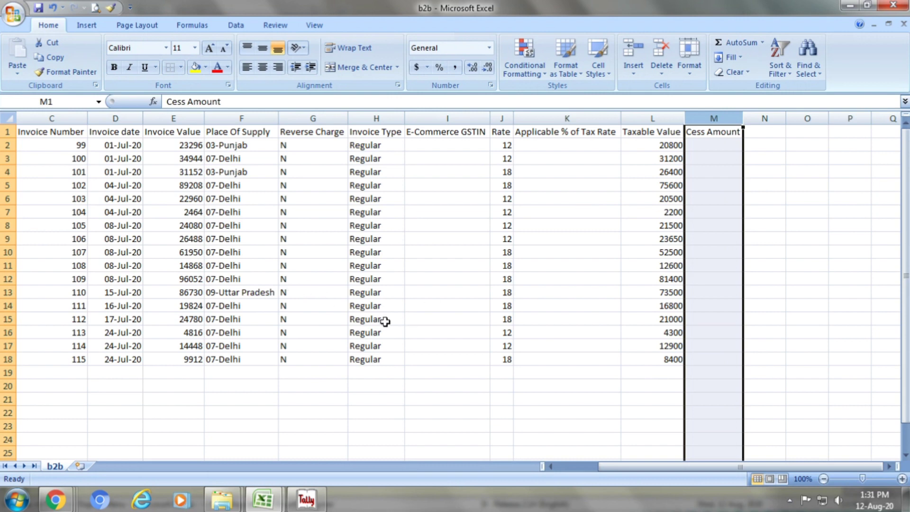
{"action": "key", "text": "Left"}
{"action": "key", "text": "ctrl+Left"}
{"action": "key", "text": "Left"}
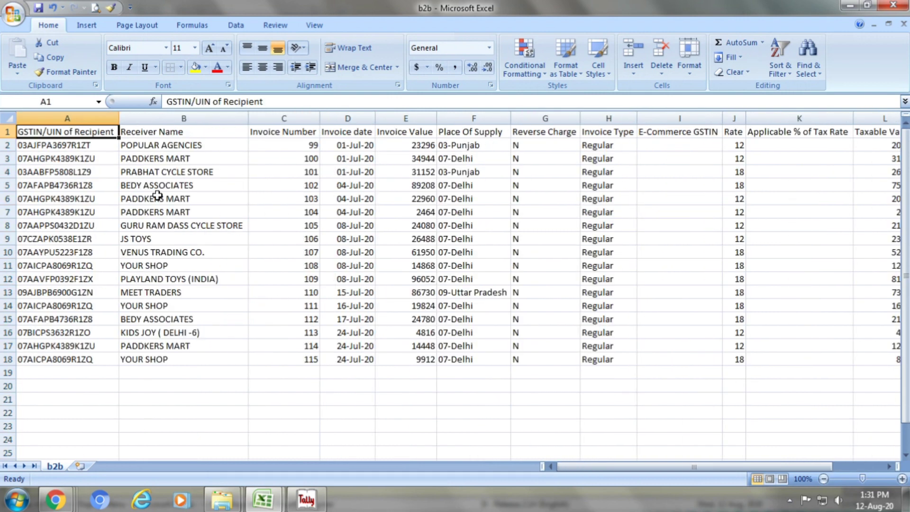
Give the b2b header row 1 a yellow fill
{"action": "left_click", "coordinate": [7, 131]}
{"action": "left_click", "coordinate": [195, 67]}
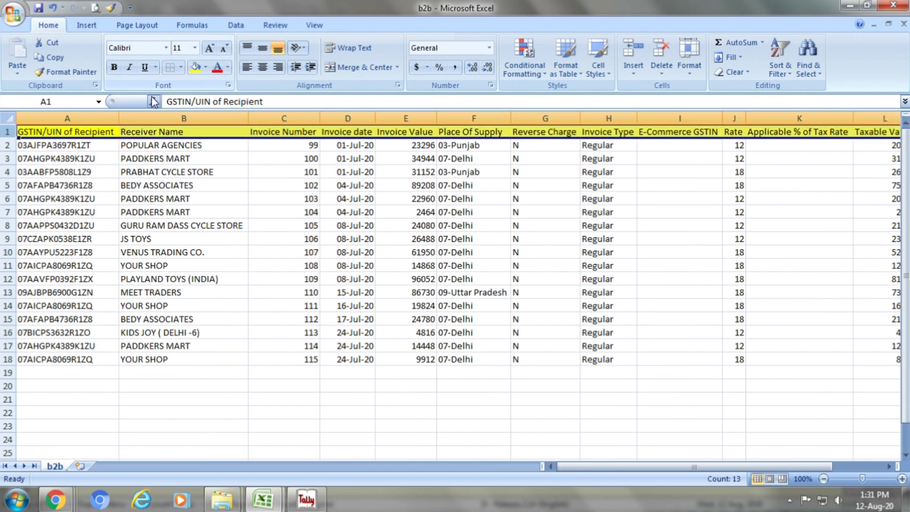
{"action": "left_click", "coordinate": [74, 134]}
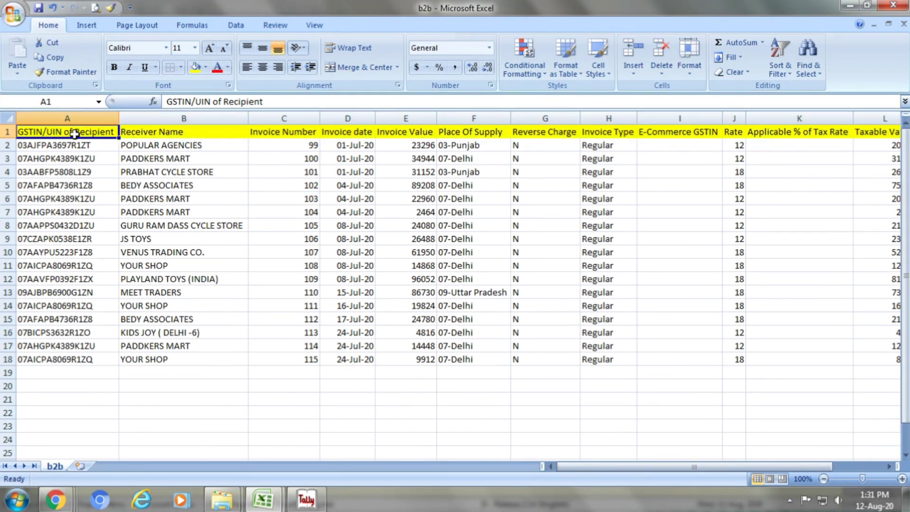
Check the recipient GSTINs and receiver names in columns A and B
{"action": "left_click", "coordinate": [73, 145]}
{"action": "left_click", "coordinate": [71, 161]}
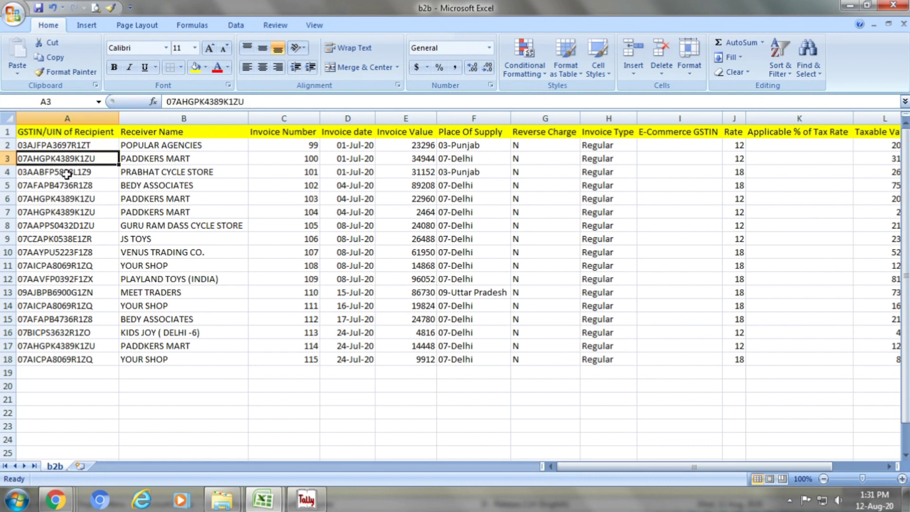
{"action": "left_click", "coordinate": [66, 174]}
{"action": "left_click", "coordinate": [59, 197]}
{"action": "left_click", "coordinate": [50, 224]}
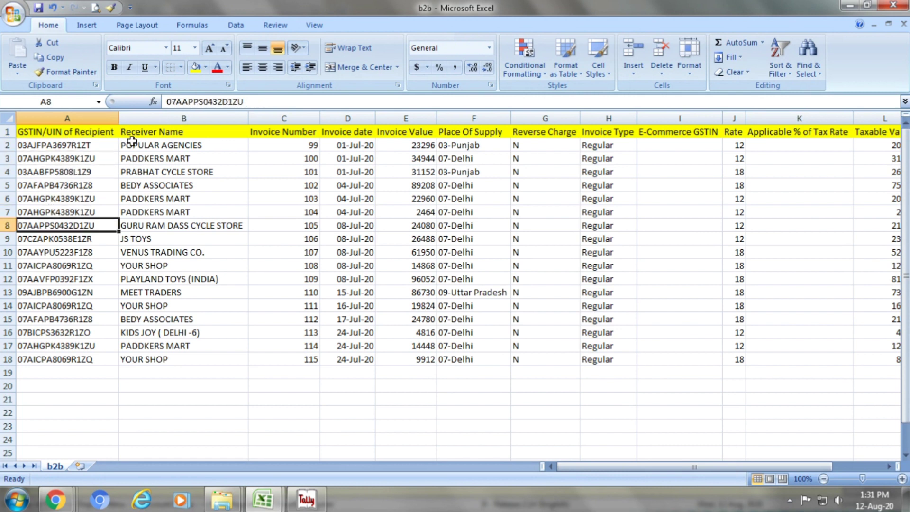
{"action": "left_click", "coordinate": [144, 134]}
{"action": "left_click", "coordinate": [154, 148]}
{"action": "left_click", "coordinate": [151, 171]}
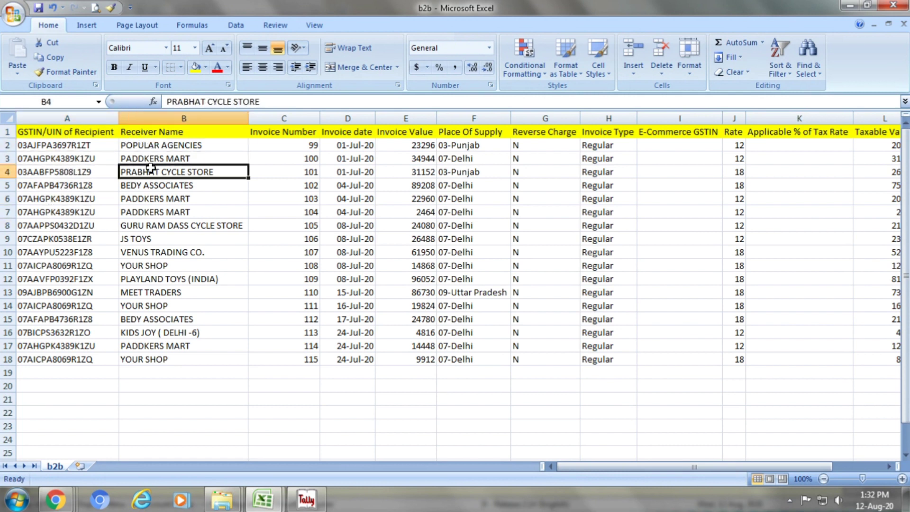
{"action": "left_click", "coordinate": [148, 198]}
{"action": "left_click", "coordinate": [148, 211]}
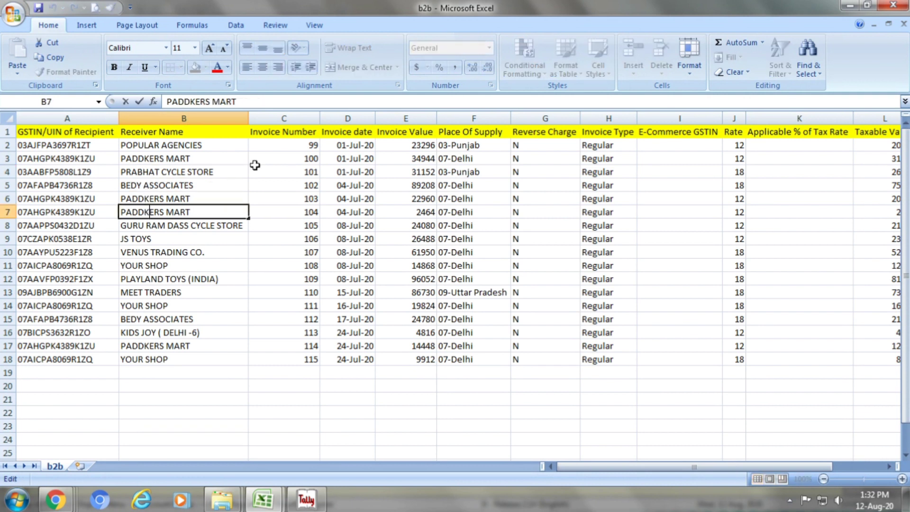
Check the invoice numbers and invoice dates in columns C and D
{"action": "left_click", "coordinate": [283, 135]}
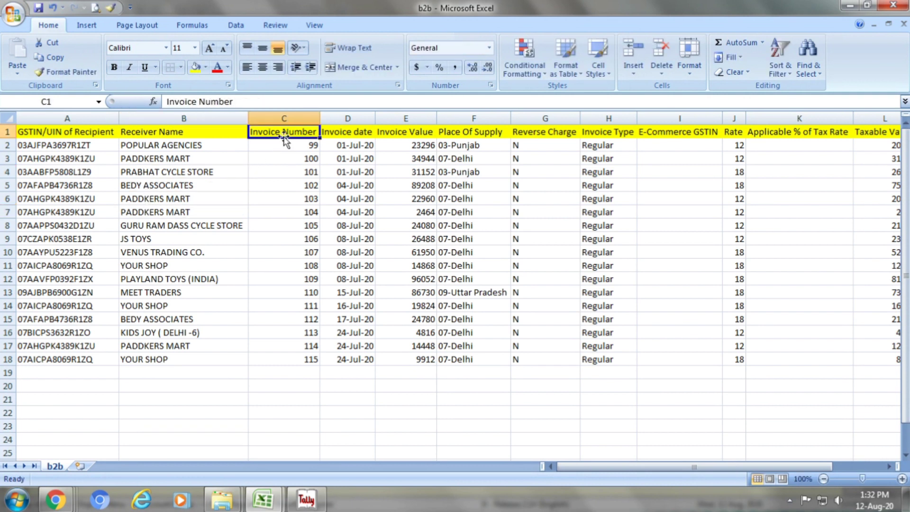
{"action": "left_click", "coordinate": [308, 156]}
{"action": "left_click", "coordinate": [307, 173]}
{"action": "left_click", "coordinate": [306, 211]}
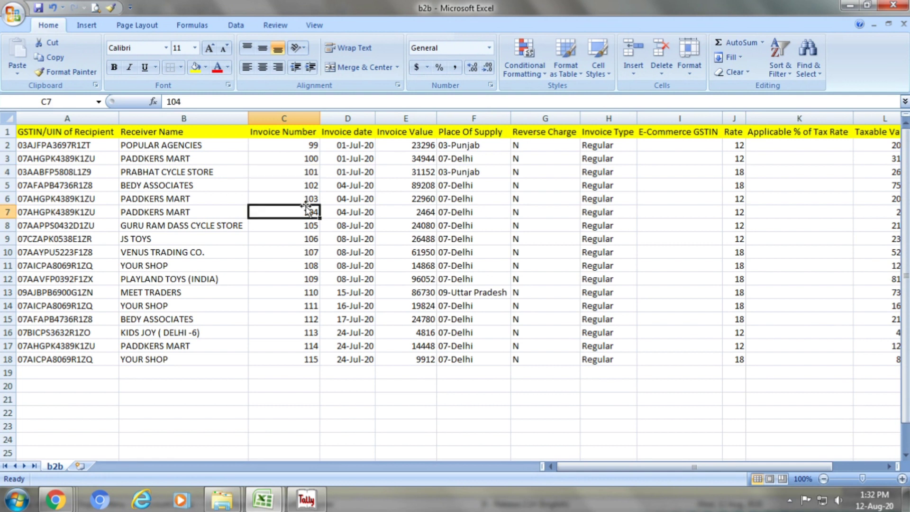
{"action": "left_click", "coordinate": [358, 133]}
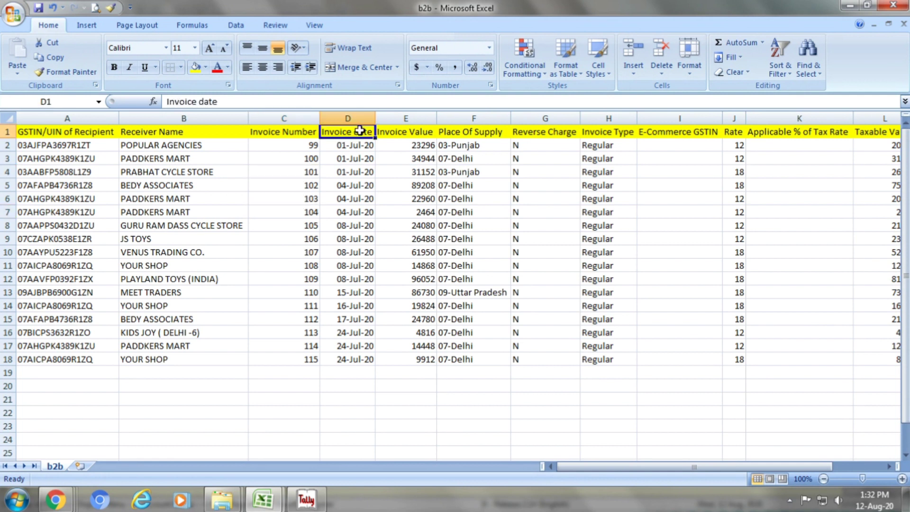
{"action": "left_click", "coordinate": [359, 156]}
{"action": "left_click", "coordinate": [352, 182]}
{"action": "left_click", "coordinate": [353, 212]}
{"action": "left_click", "coordinate": [354, 240]}
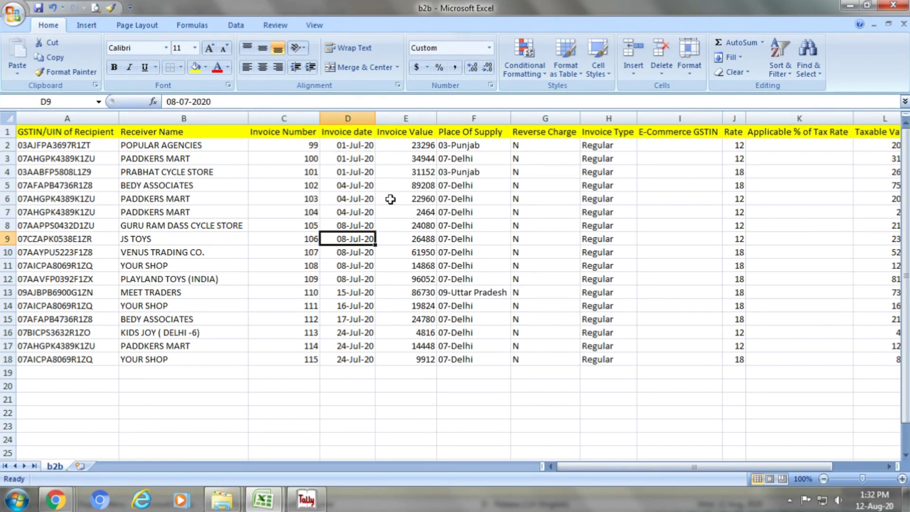
Check the invoice values down column E
{"action": "left_click", "coordinate": [416, 135]}
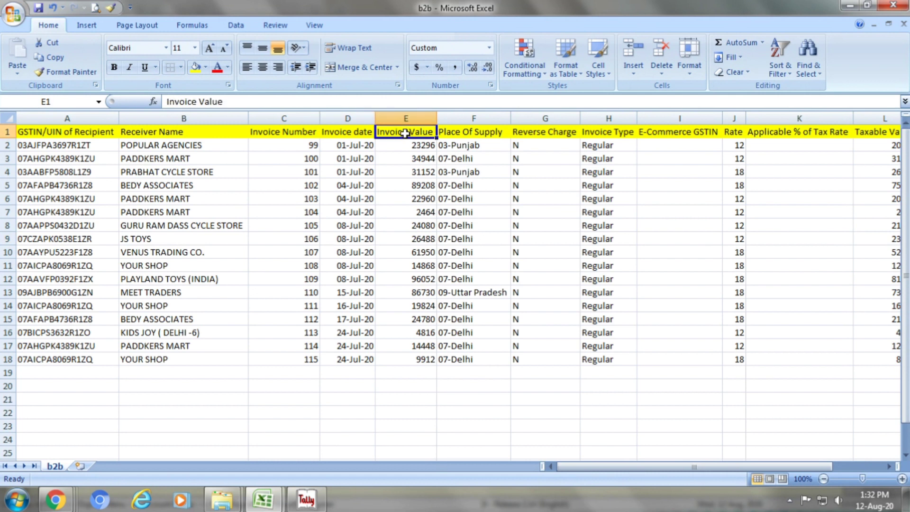
{"action": "left_click", "coordinate": [412, 160]}
{"action": "left_click", "coordinate": [412, 190]}
{"action": "key", "text": "ctrl+Up"}
{"action": "left_click", "coordinate": [414, 213]}
{"action": "left_click", "coordinate": [414, 238]}
Check the place of supply entries in column F
{"action": "left_click", "coordinate": [462, 132]}
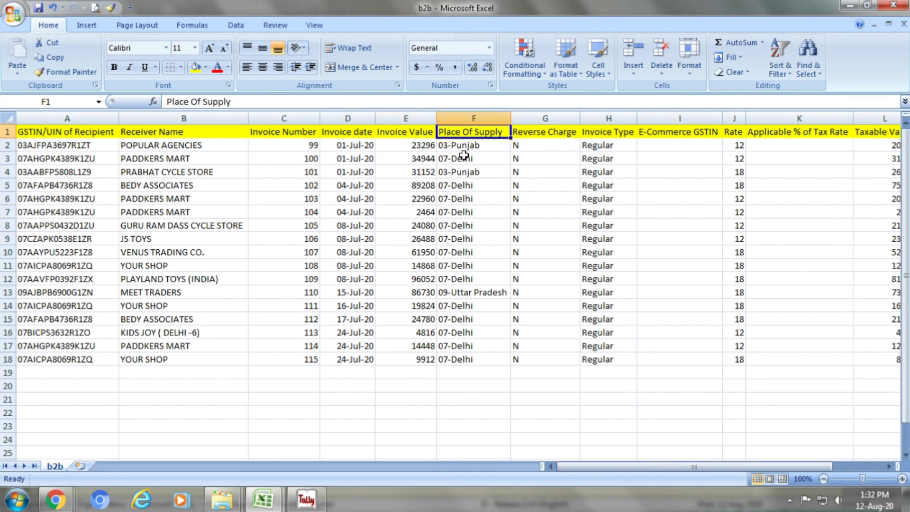
{"action": "left_click", "coordinate": [464, 159]}
{"action": "left_click", "coordinate": [463, 185]}
{"action": "left_click", "coordinate": [463, 198]}
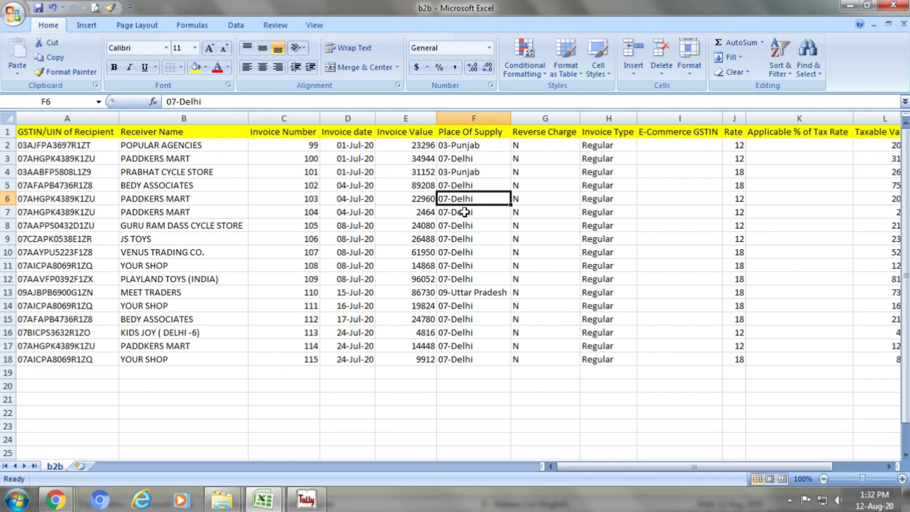
{"action": "double_click", "coordinate": [463, 212]}
Check the reverse charge flags and invoice types in columns G and H
{"action": "left_click", "coordinate": [528, 134]}
{"action": "left_click", "coordinate": [530, 159]}
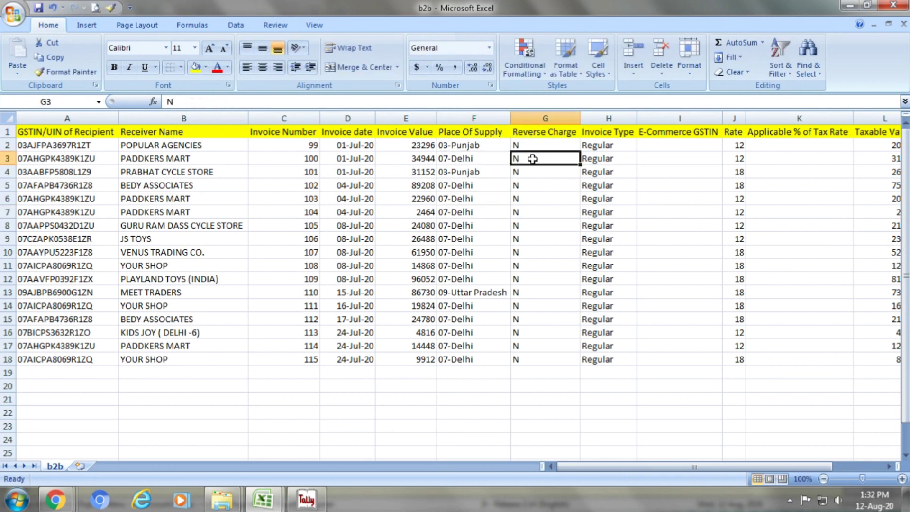
{"action": "left_click", "coordinate": [528, 172]}
{"action": "left_click", "coordinate": [527, 186]}
{"action": "left_click", "coordinate": [527, 199]}
{"action": "left_click", "coordinate": [526, 212]}
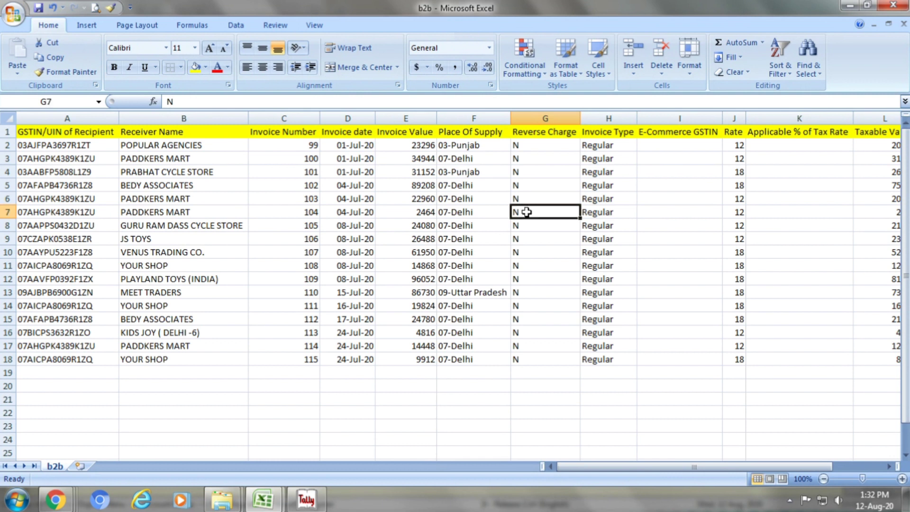
{"action": "left_click", "coordinate": [526, 225]}
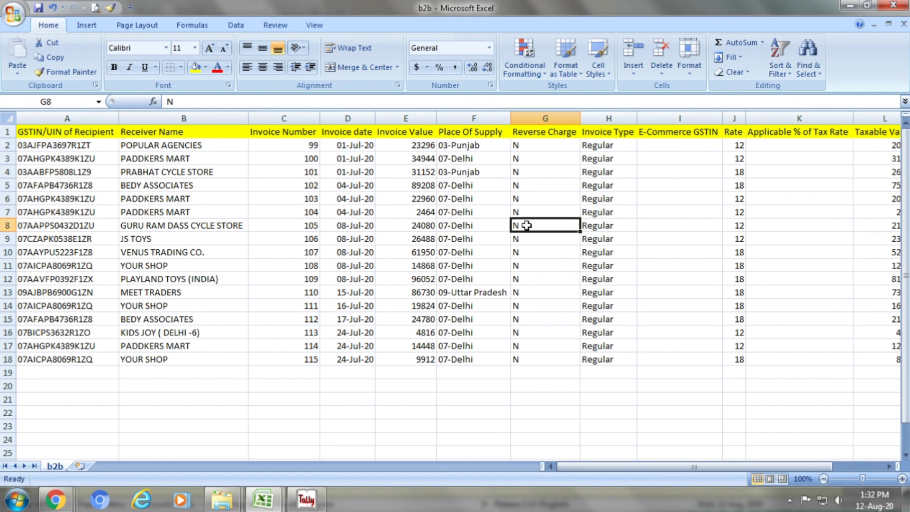
{"action": "double_click", "coordinate": [602, 132]}
{"action": "left_click", "coordinate": [598, 161]}
{"action": "left_click", "coordinate": [598, 187]}
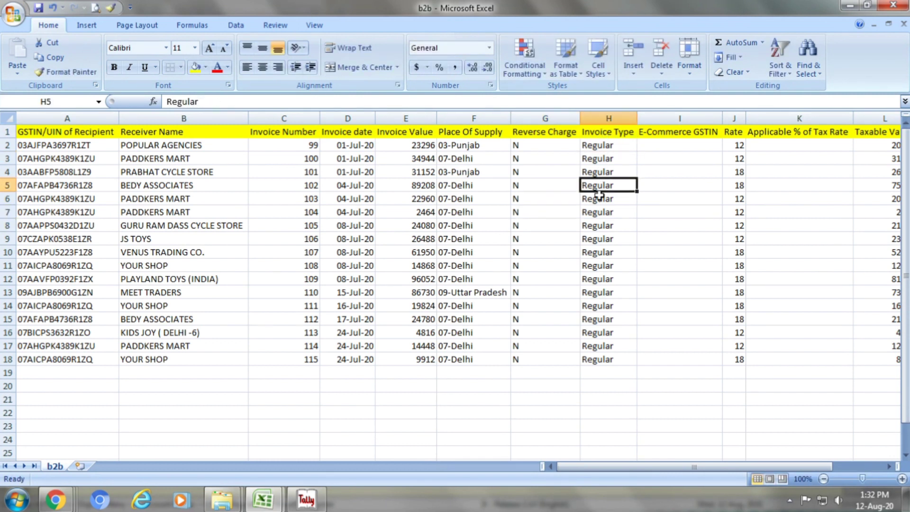
{"action": "left_click", "coordinate": [596, 208]}
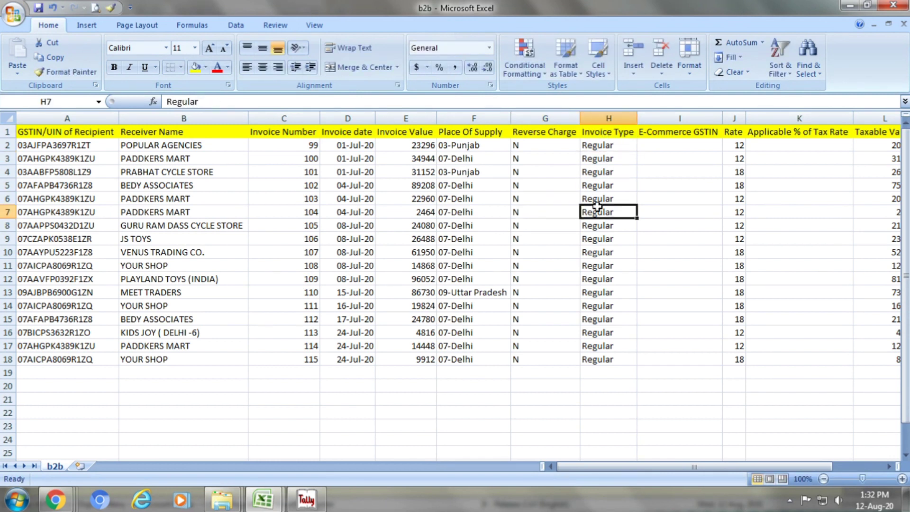
Confirm E-Commerce GSTIN is empty, check rates, and confirm Applicable % is blank
{"action": "left_click", "coordinate": [670, 139]}
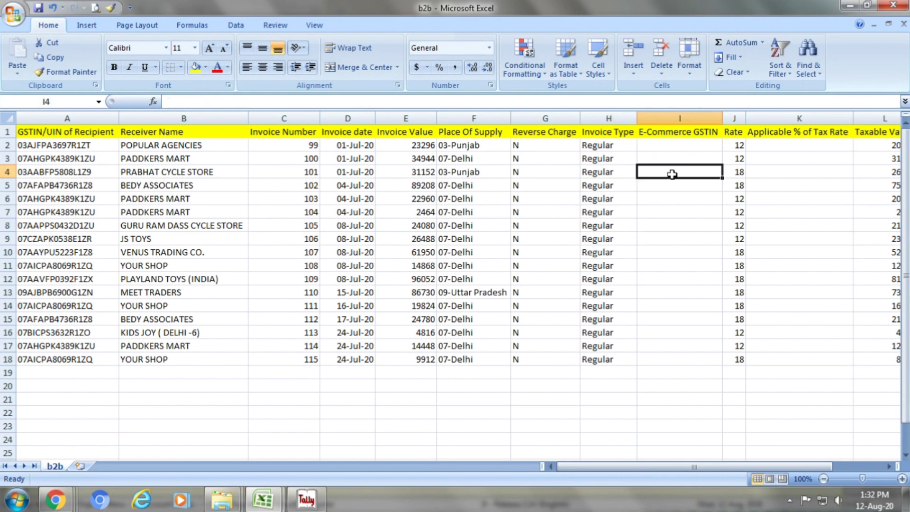
{"action": "key", "text": "Down"}
{"action": "key", "text": "Down"}
{"action": "key", "text": "Down"}
{"action": "left_click", "coordinate": [735, 135]}
{"action": "left_click", "coordinate": [735, 147]}
{"action": "left_click", "coordinate": [737, 160]}
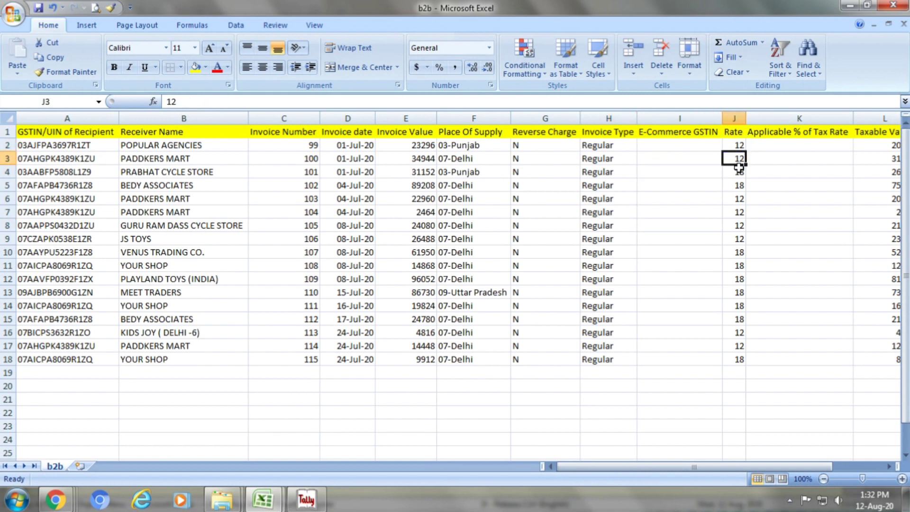
{"action": "left_click", "coordinate": [739, 186]}
{"action": "left_click", "coordinate": [733, 213]}
{"action": "left_click", "coordinate": [768, 142]}
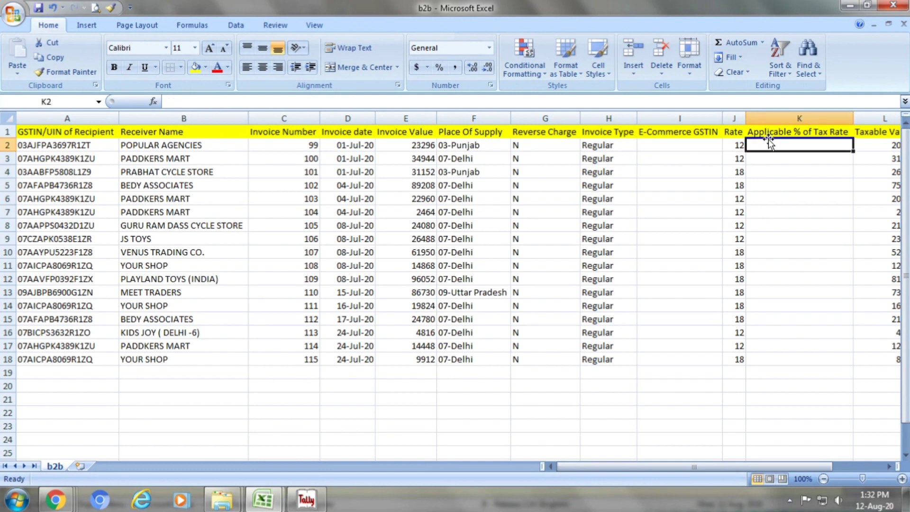
{"action": "left_click", "coordinate": [771, 134]}
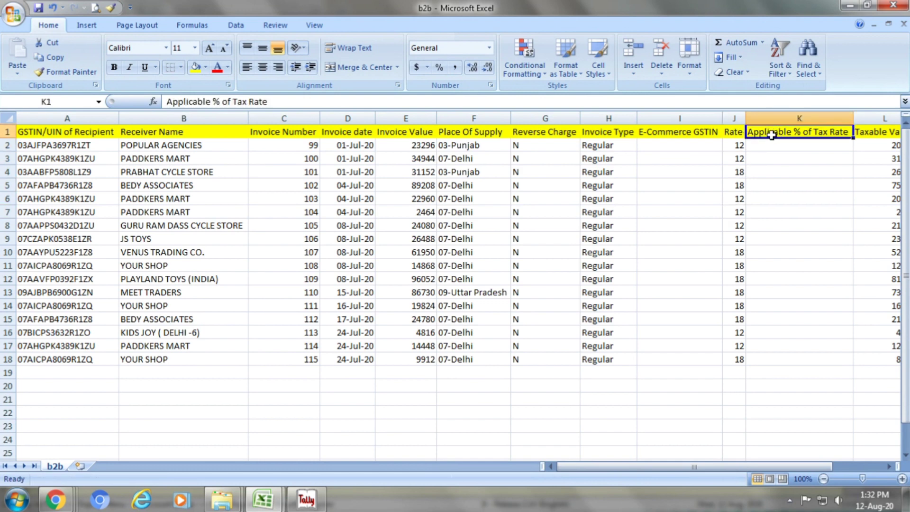
{"action": "key", "text": "Right"}
{"action": "key", "text": "Right"}
{"action": "key", "text": "Right"}
{"action": "key", "text": "Right"}
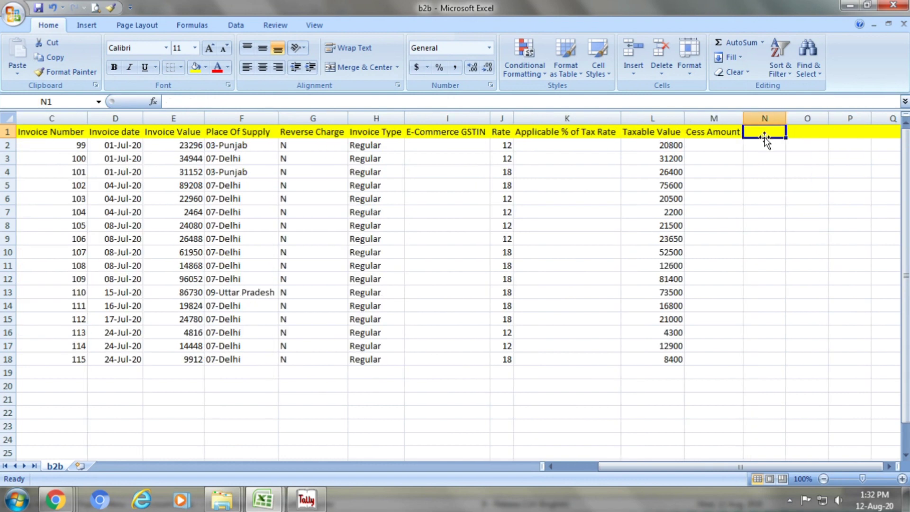
{"action": "left_click", "coordinate": [573, 136]}
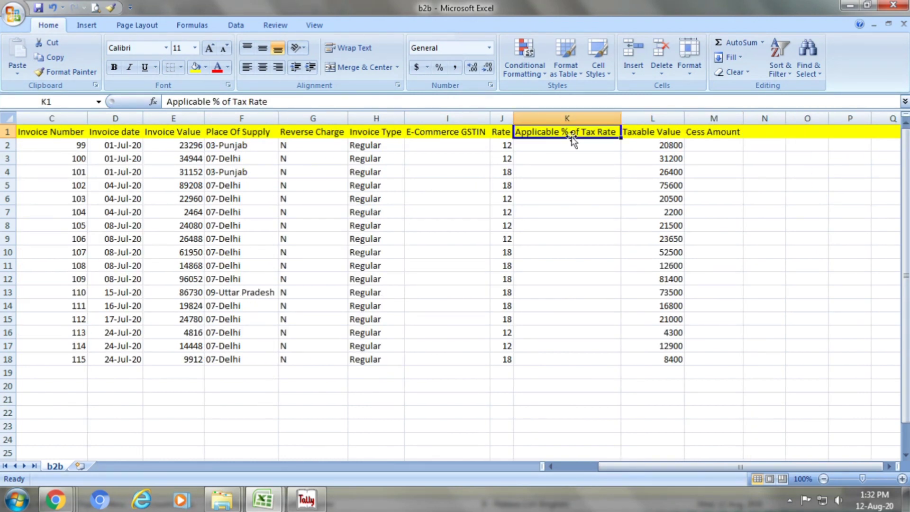
{"action": "key", "text": "Down"}
{"action": "key", "text": "Down"}
{"action": "key", "text": "Down"}
{"action": "key", "text": "Down"}
{"action": "key", "text": "Down"}
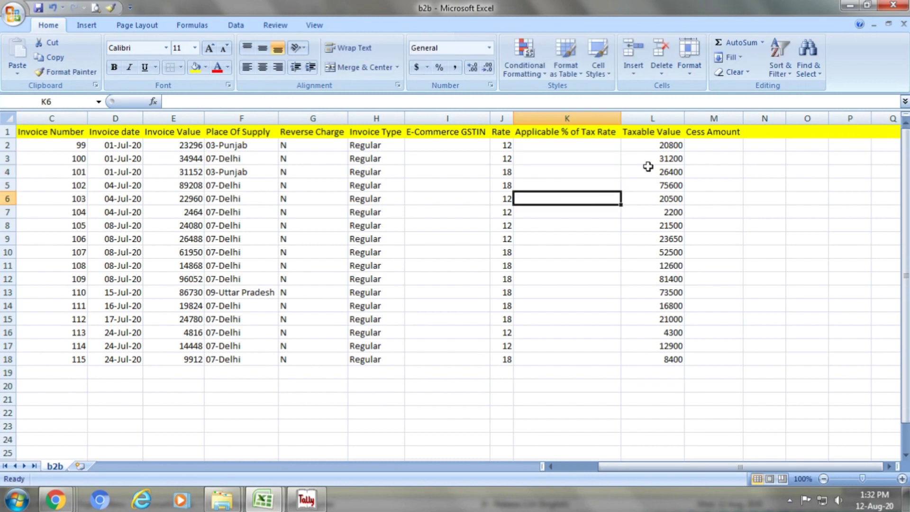
Check the taxable values in column L, then close b2b.csv to reach the save prompt
{"action": "left_click", "coordinate": [667, 134]}
{"action": "left_click", "coordinate": [668, 155]}
{"action": "left_click", "coordinate": [668, 170]}
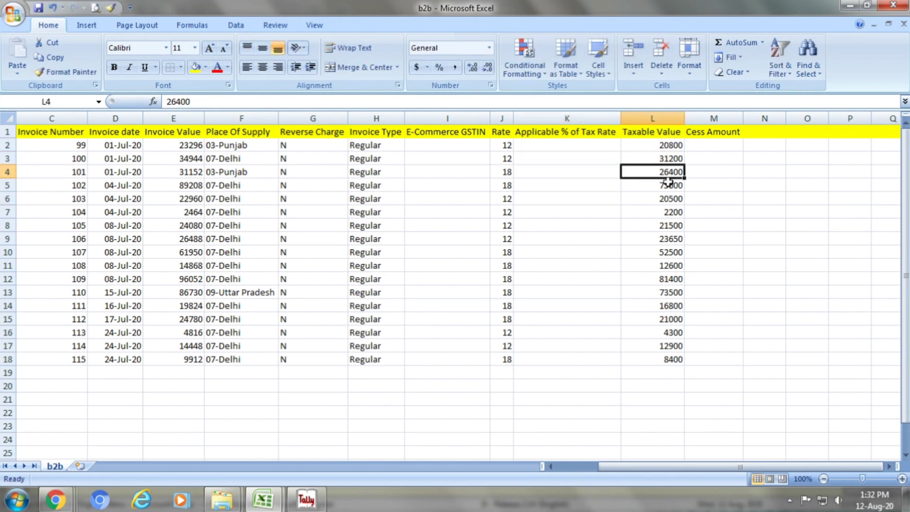
{"action": "left_click", "coordinate": [668, 183]}
{"action": "double_click", "coordinate": [669, 212]}
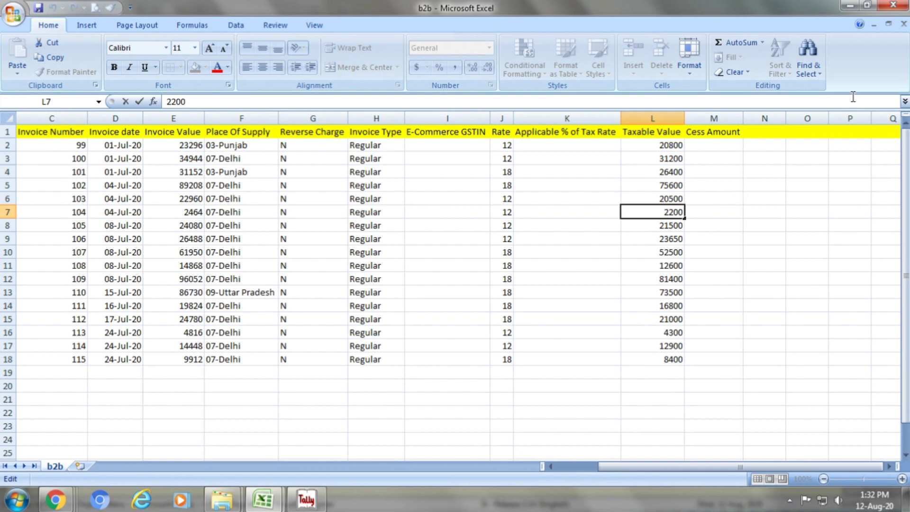
{"action": "left_click", "coordinate": [893, 6]}
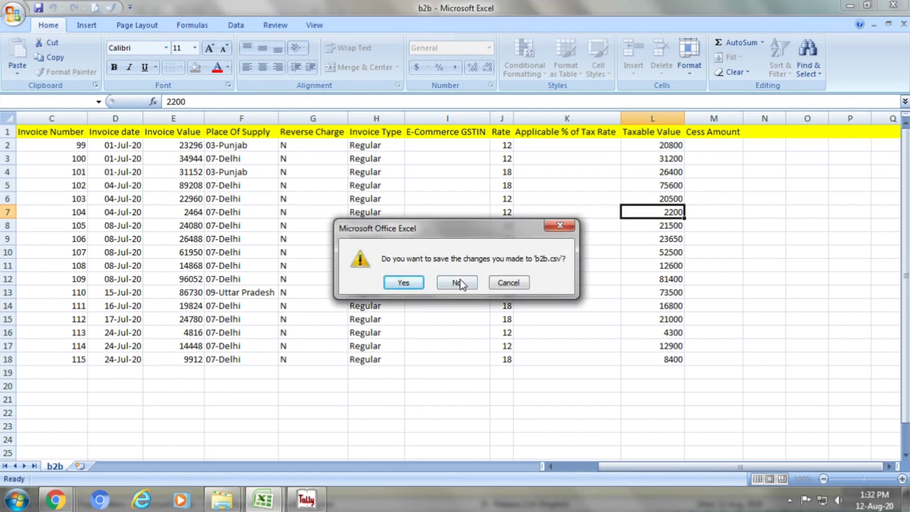
Discard the changes to b2b.csv and show the open Explorer window previews
{"action": "left_click", "coordinate": [457, 282]}
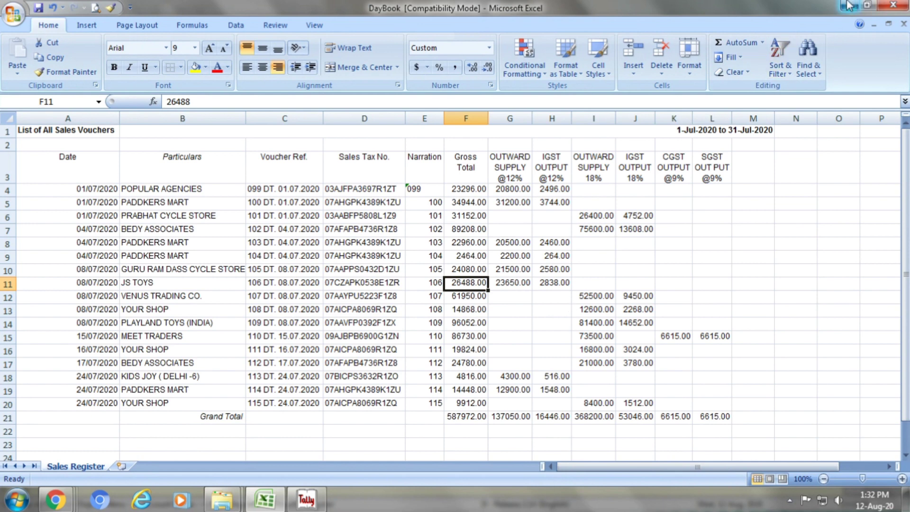
{"action": "left_click", "coordinate": [221, 499]}
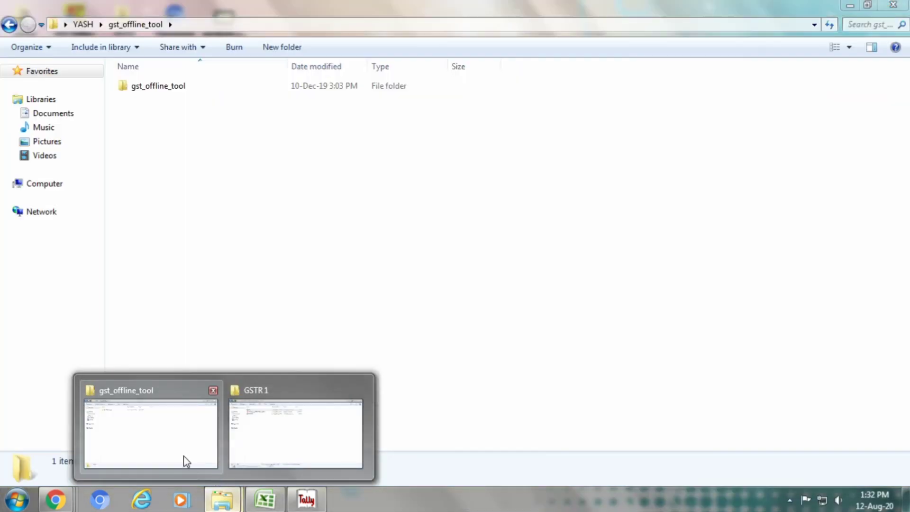
Browse to the b2b CSV template in gst_offline_tool's GSTR1 folder, then back out
{"action": "left_click", "coordinate": [180, 450]}
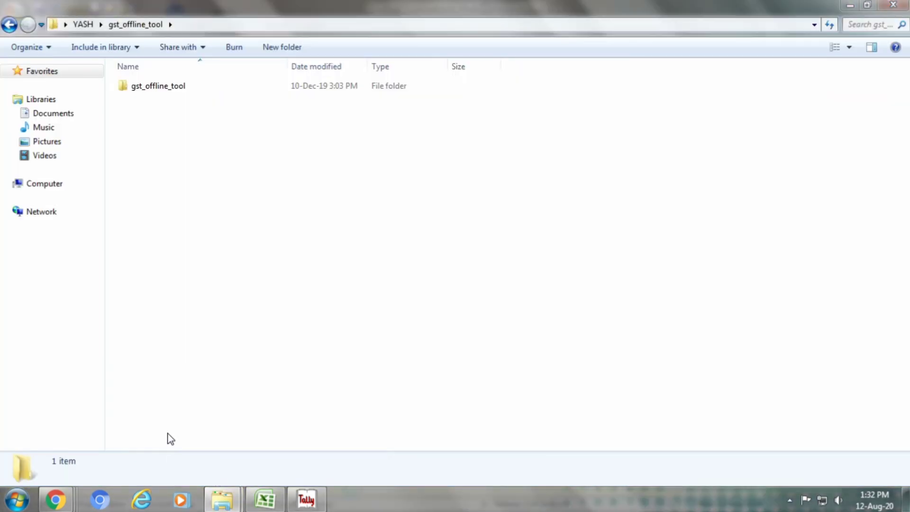
{"action": "double_click", "coordinate": [213, 87]}
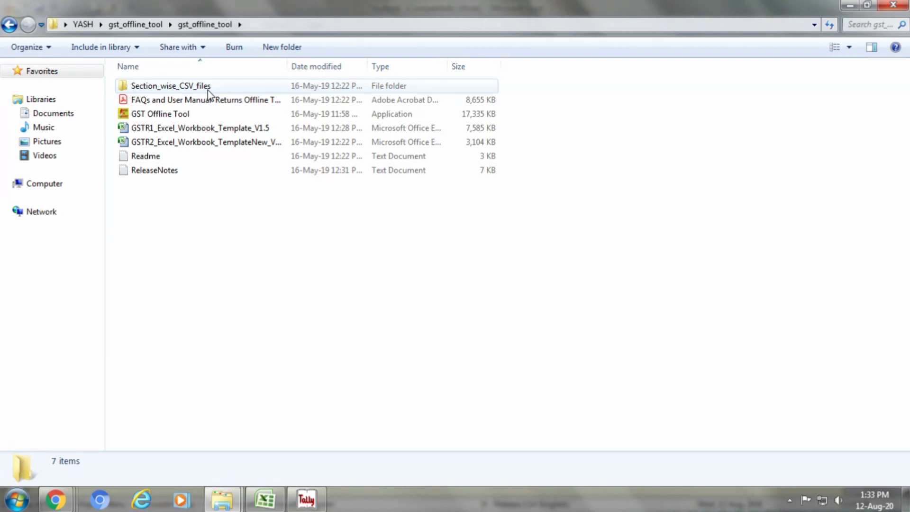
{"action": "double_click", "coordinate": [209, 90]}
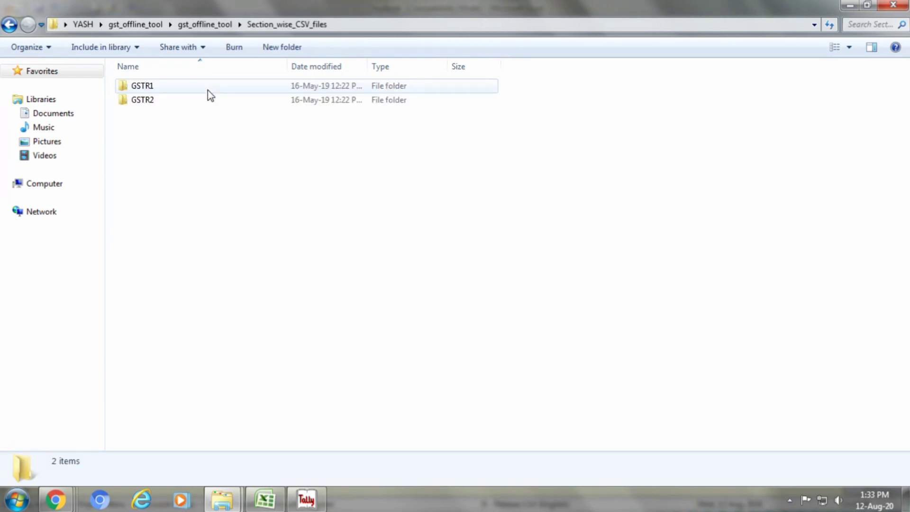
{"action": "double_click", "coordinate": [207, 90]}
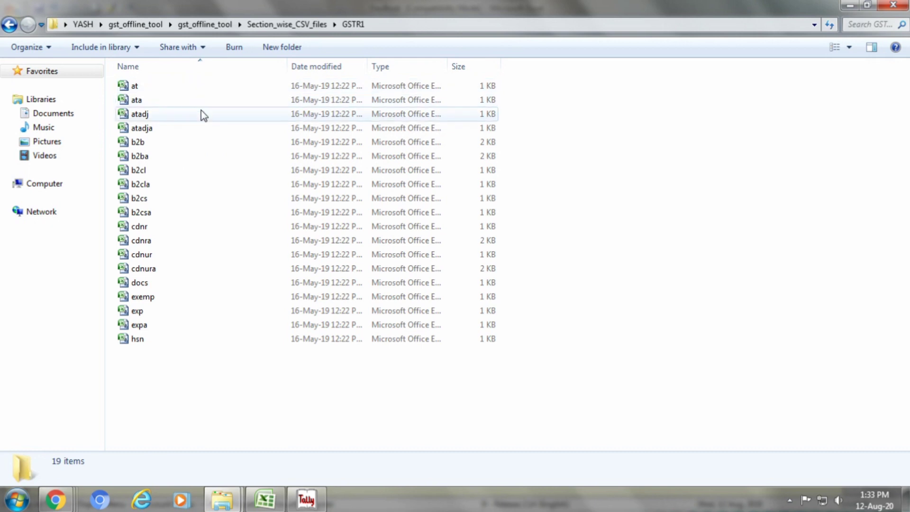
{"action": "left_click", "coordinate": [196, 148]}
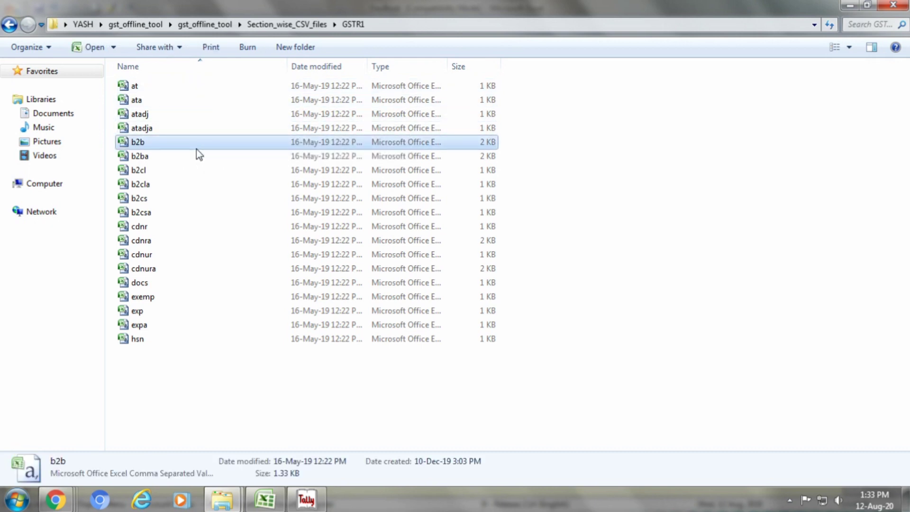
{"action": "left_click", "coordinate": [9, 25]}
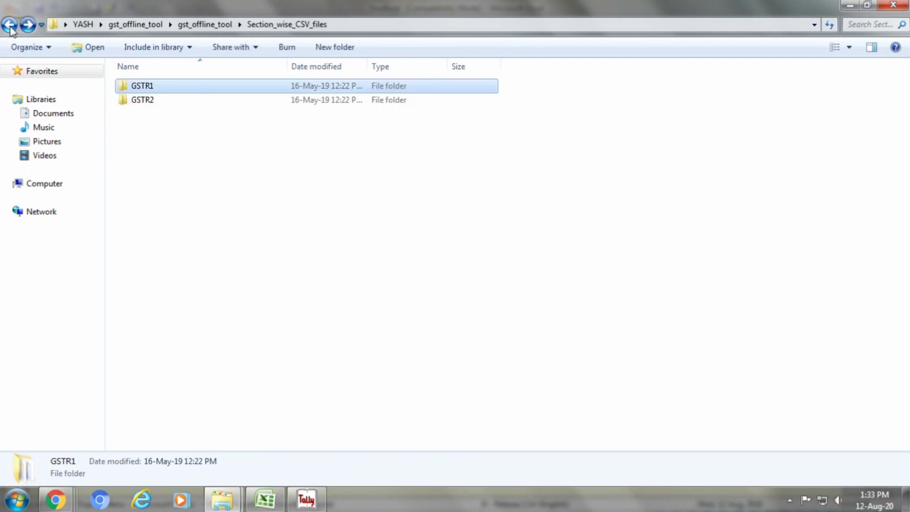
{"action": "left_click", "coordinate": [9, 25]}
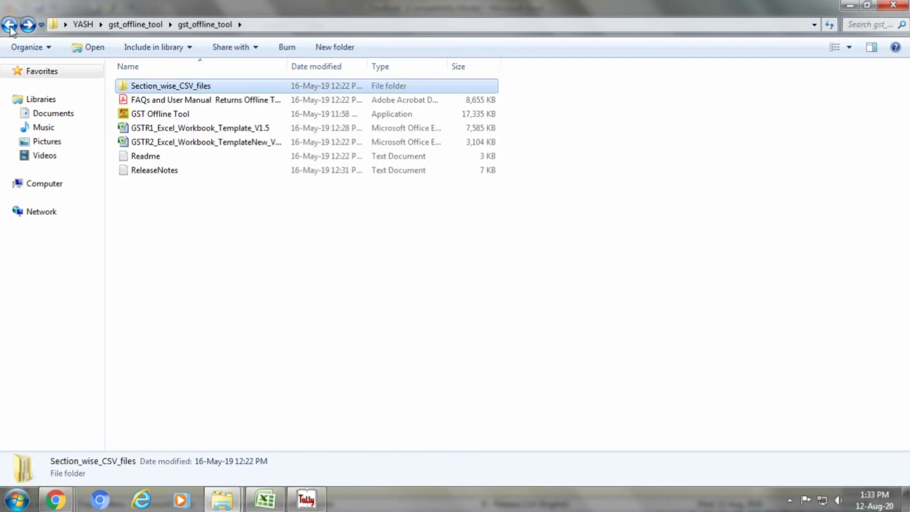
Launch the GST Offline Tool V2.3.1 installer, exit setup without installing, and minimize the folder
{"action": "left_click", "coordinate": [180, 119]}
{"action": "double_click", "coordinate": [180, 119]}
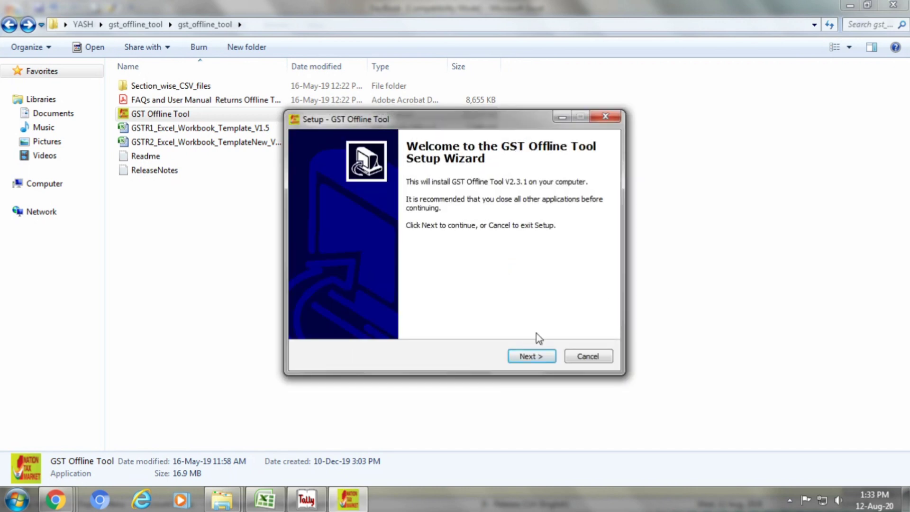
{"action": "left_click", "coordinate": [605, 118]}
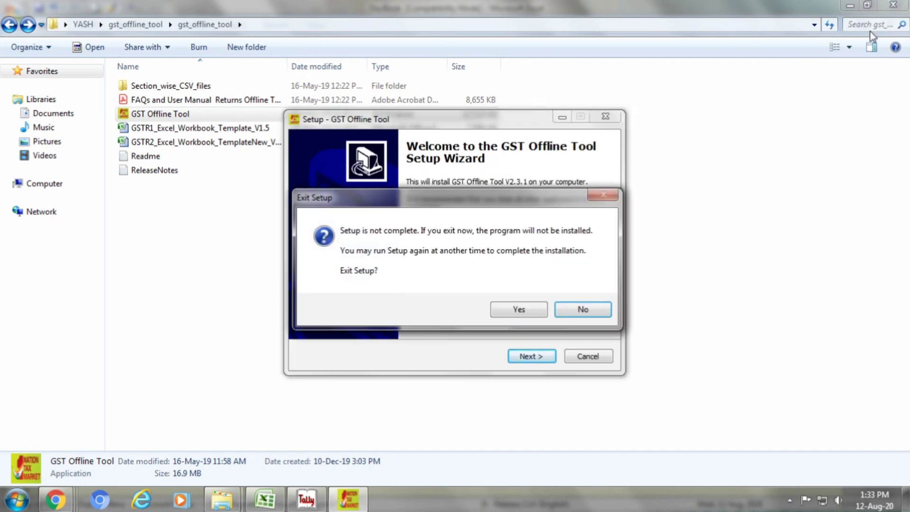
{"action": "left_click", "coordinate": [519, 309]}
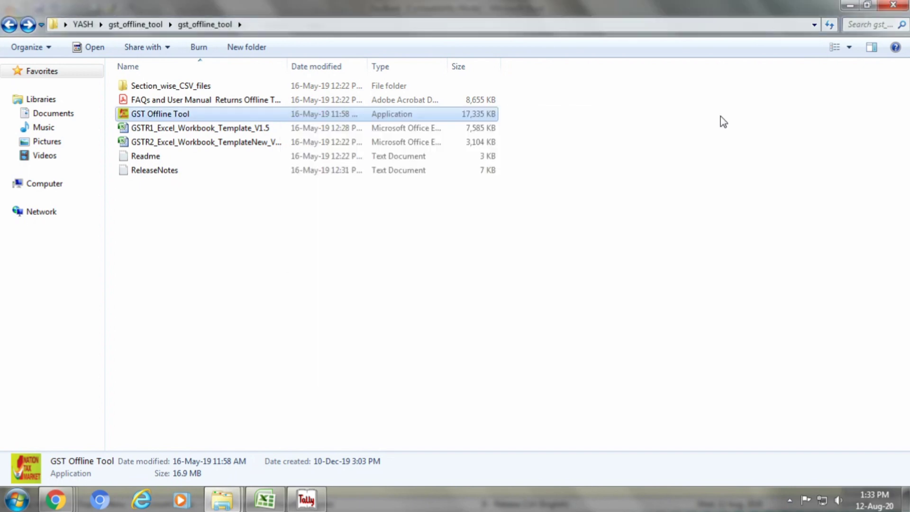
{"action": "left_click", "coordinate": [849, 5]}
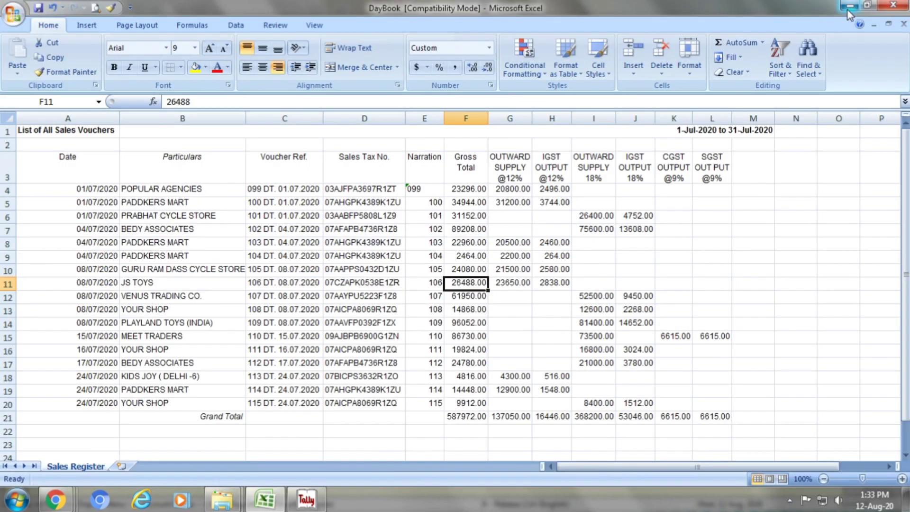
Minimize Excel, Tally and Chrome, dismiss the screen-share request, and launch the GST Offline Tool
{"action": "left_click", "coordinate": [848, 5]}
{"action": "left_click", "coordinate": [848, 6]}
{"action": "left_click", "coordinate": [848, 6]}
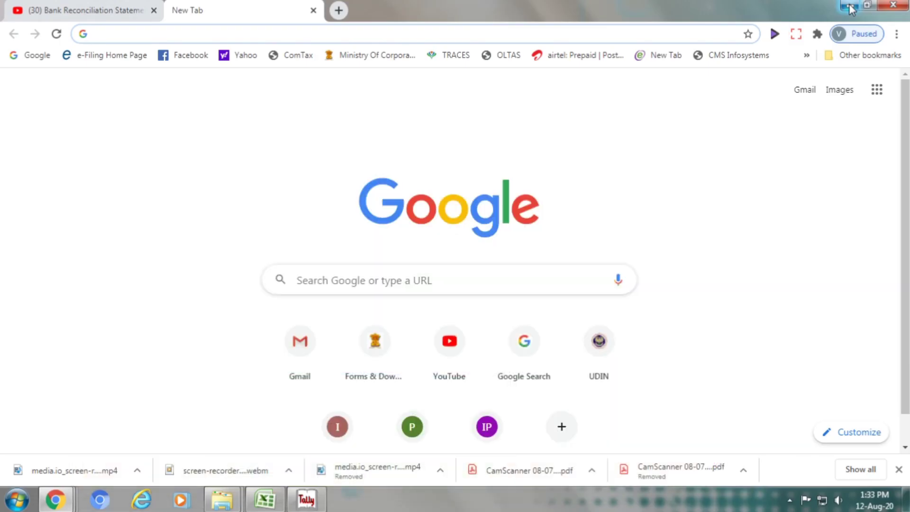
{"action": "left_click", "coordinate": [848, 6]}
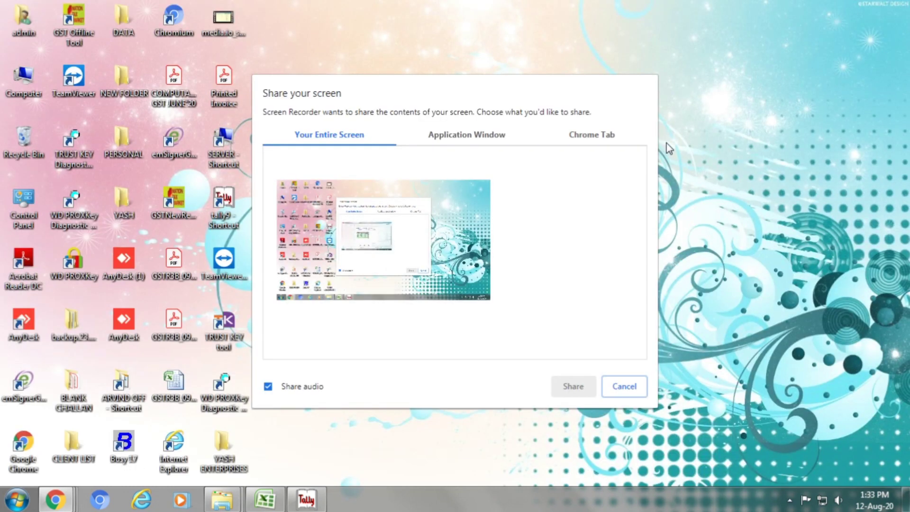
{"action": "left_click", "coordinate": [616, 386]}
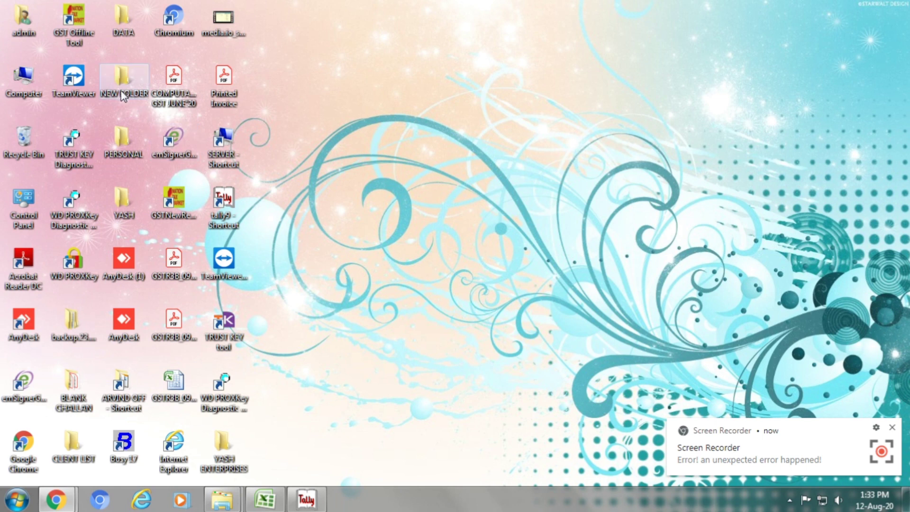
{"action": "left_click", "coordinate": [76, 35]}
{"action": "double_click", "coordinate": [77, 34]}
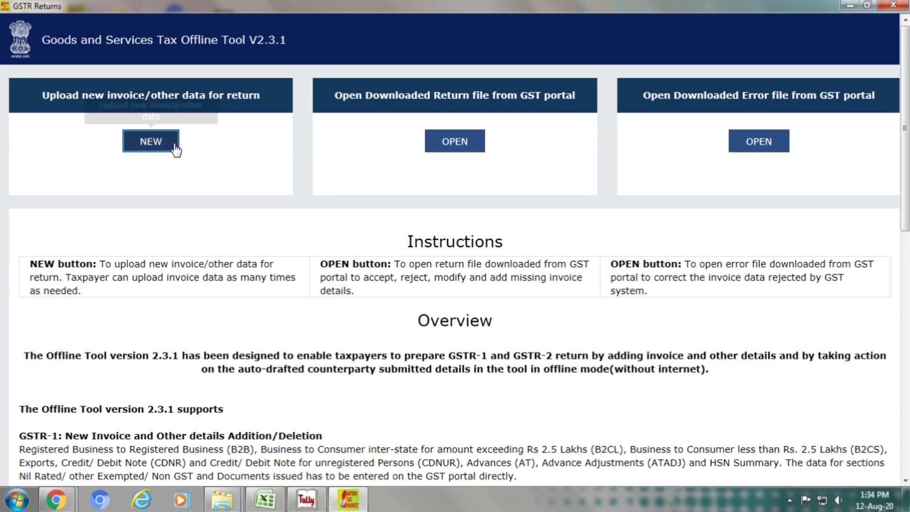
Start a new invoice upload and select GSTR1 as the return type
{"action": "left_click", "coordinate": [160, 151]}
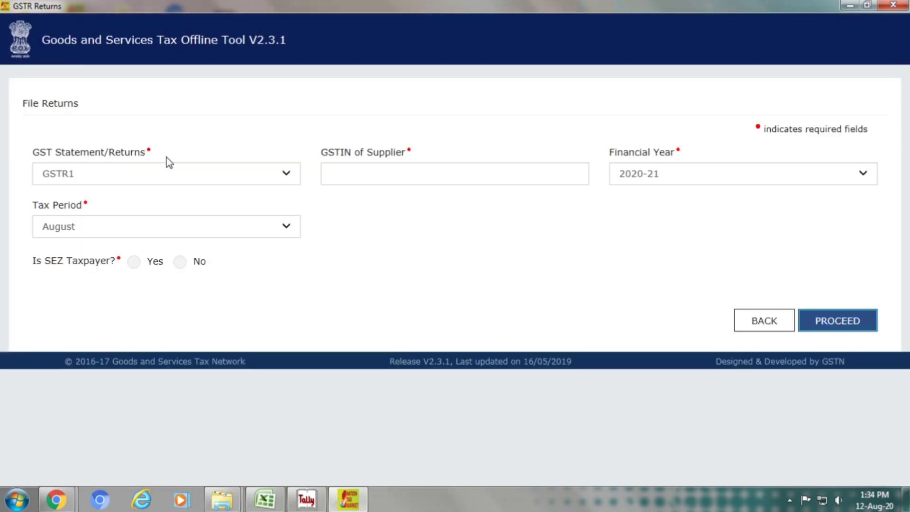
{"action": "left_click", "coordinate": [169, 171]}
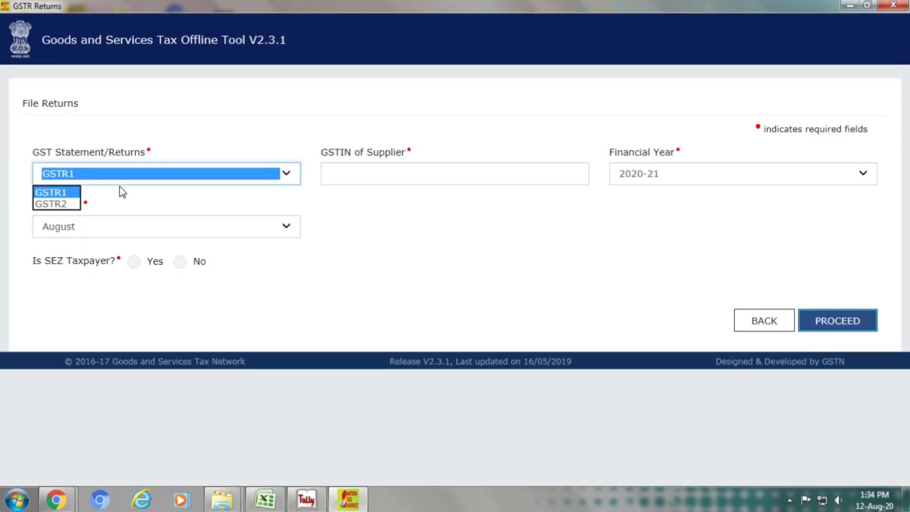
{"action": "left_click", "coordinate": [62, 202]}
{"action": "left_click", "coordinate": [85, 179]}
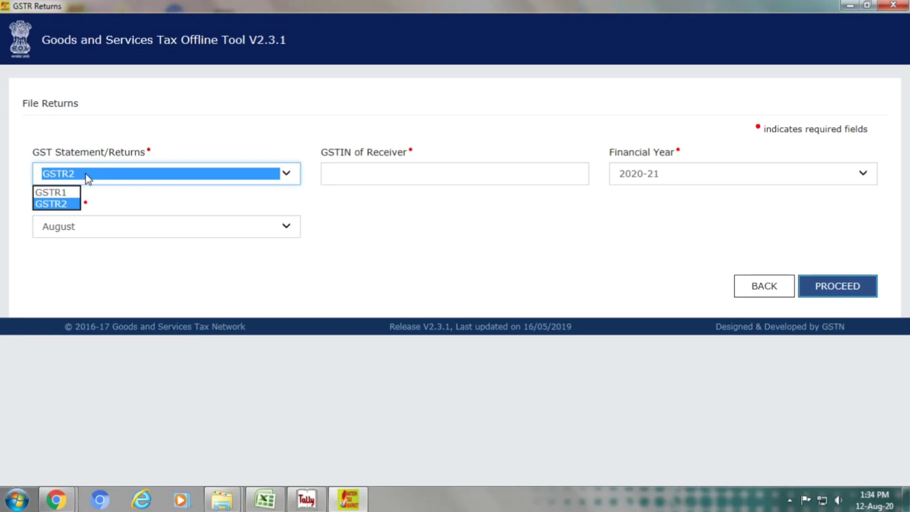
{"action": "left_click", "coordinate": [71, 189]}
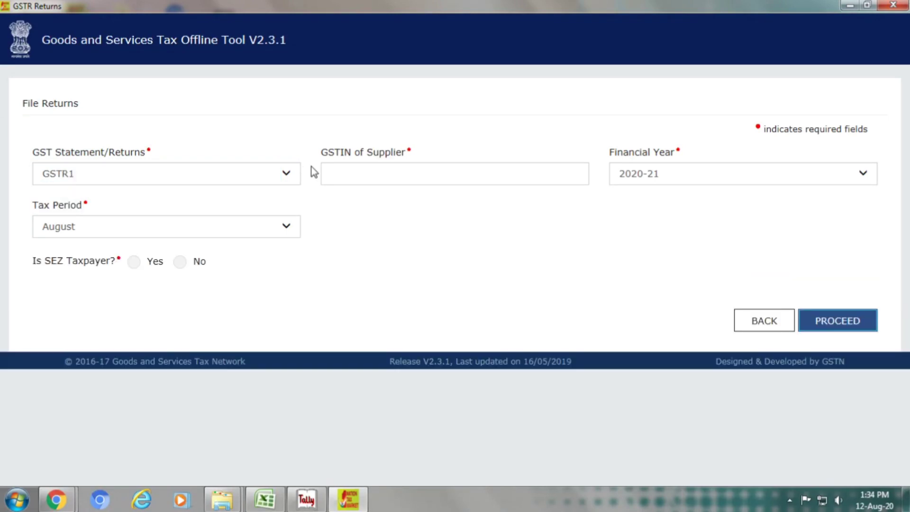
Enter the supplier's GSTIN, set the tax period to July, and mark the taxpayer non-SEZ
{"action": "left_click", "coordinate": [337, 172]}
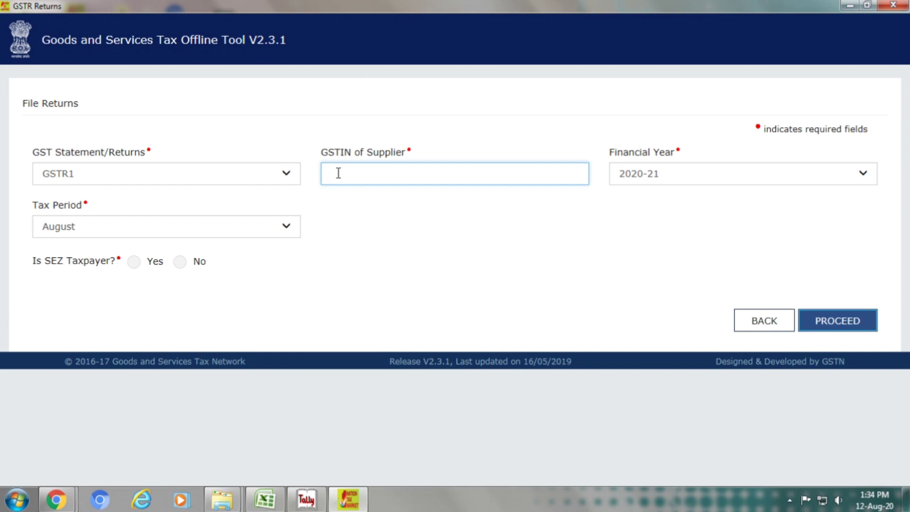
{"action": "key", "text": "Tab"}
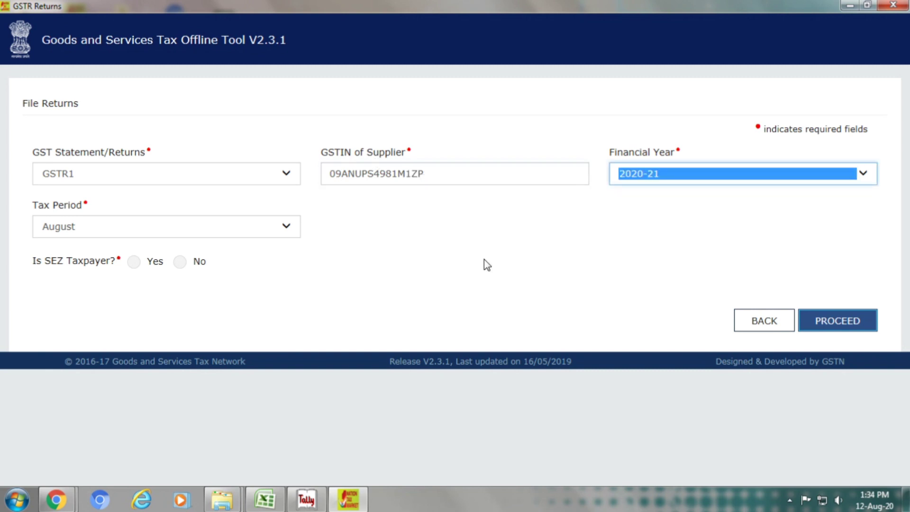
{"action": "left_click", "coordinate": [257, 227]}
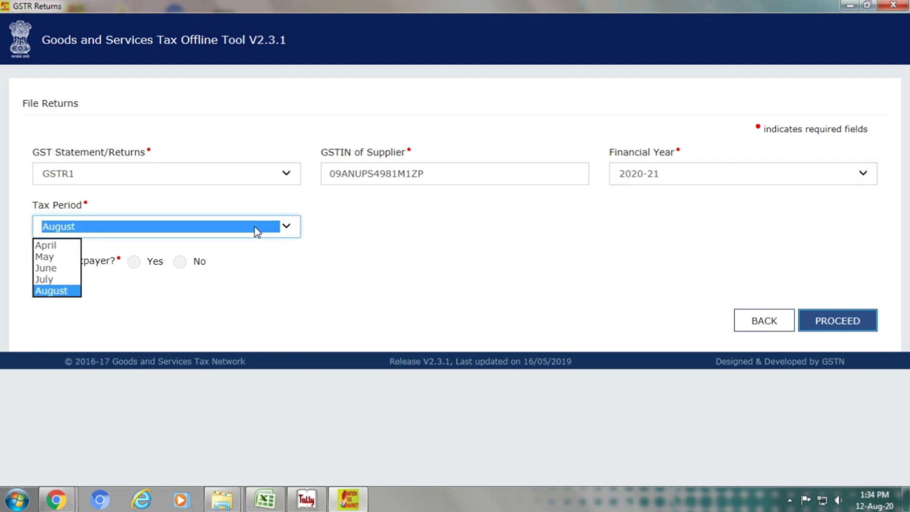
{"action": "left_click", "coordinate": [72, 280]}
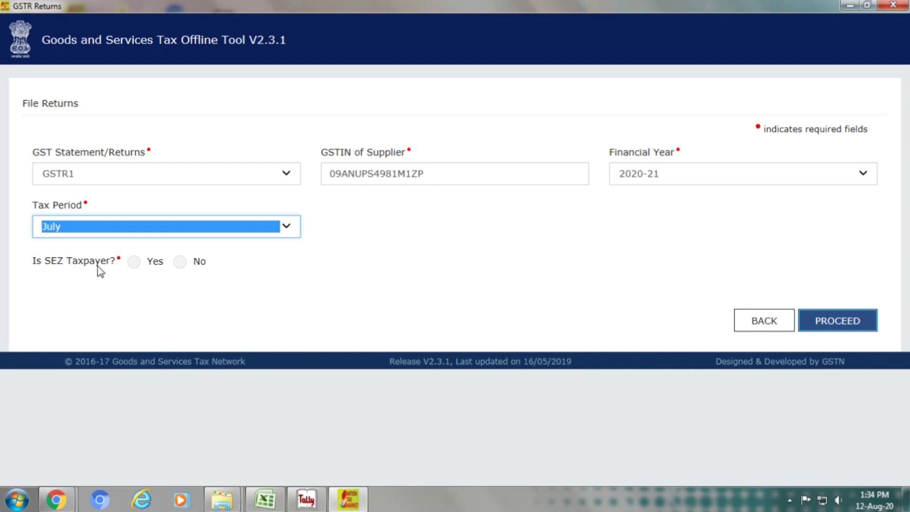
{"action": "double_click", "coordinate": [180, 266]}
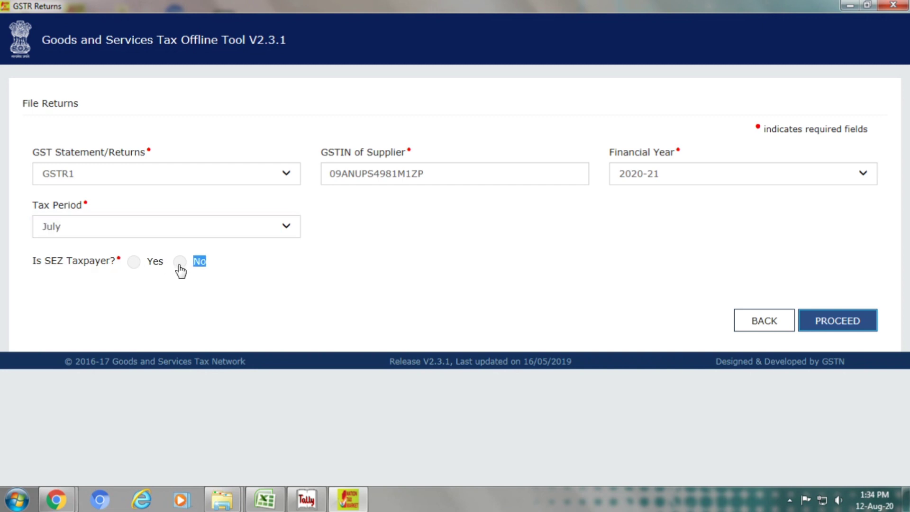
{"action": "left_click", "coordinate": [180, 268]}
Confirm the July GSTR1 details and choose the B2B Invoices - 4A, 4B, 4C, 6B, 6C import section
{"action": "left_click", "coordinate": [830, 321]}
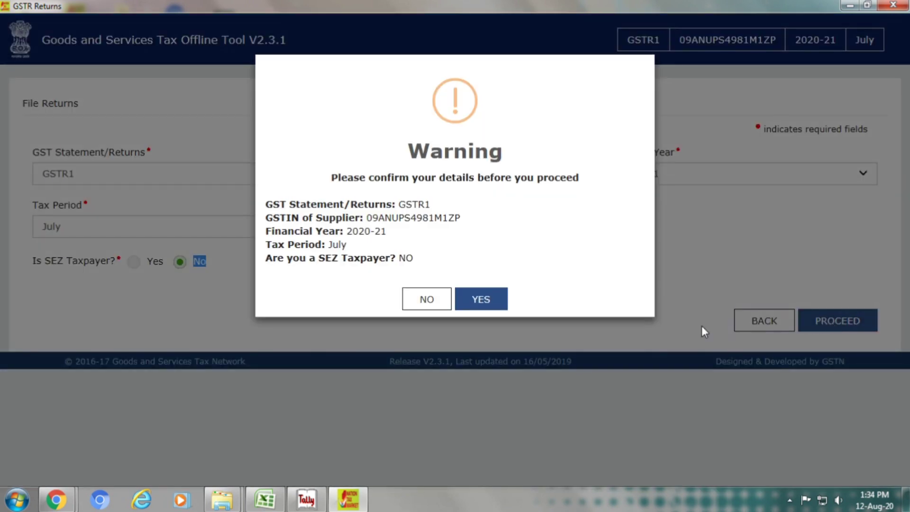
{"action": "left_click", "coordinate": [474, 299]}
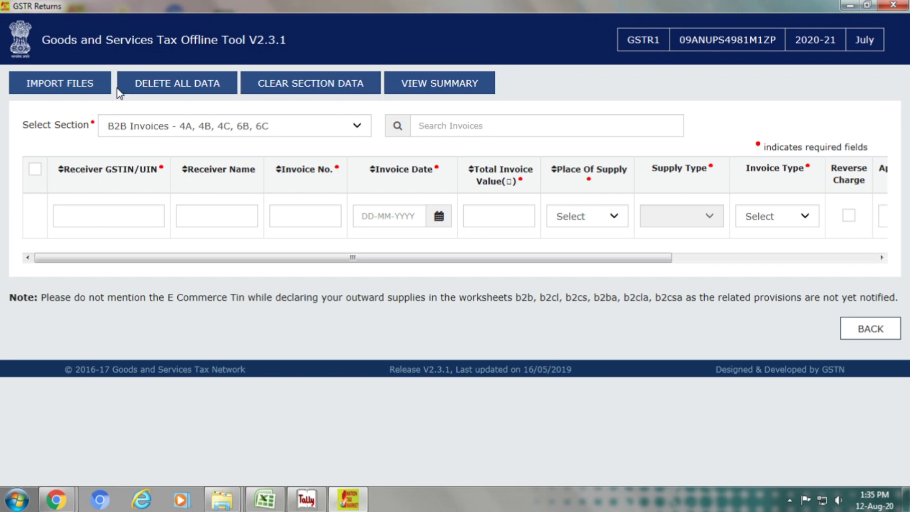
{"action": "left_click", "coordinate": [84, 90]}
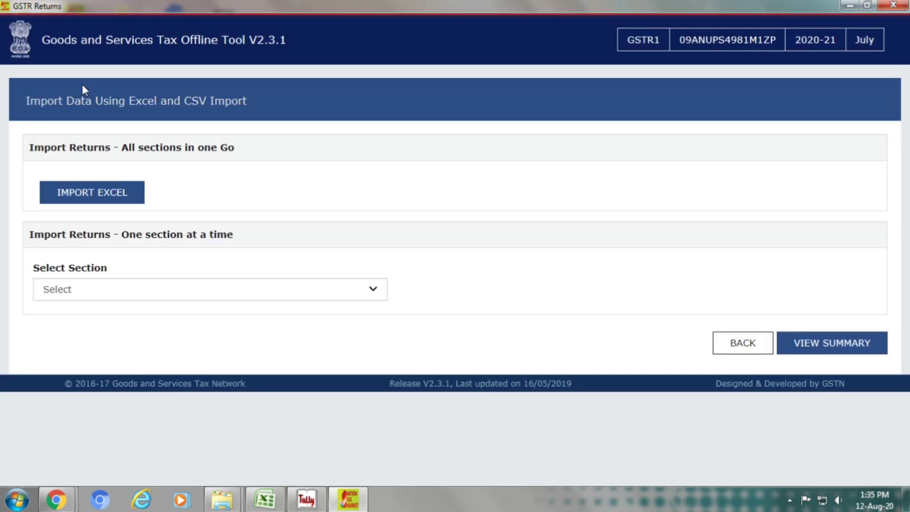
{"action": "left_click", "coordinate": [121, 291]}
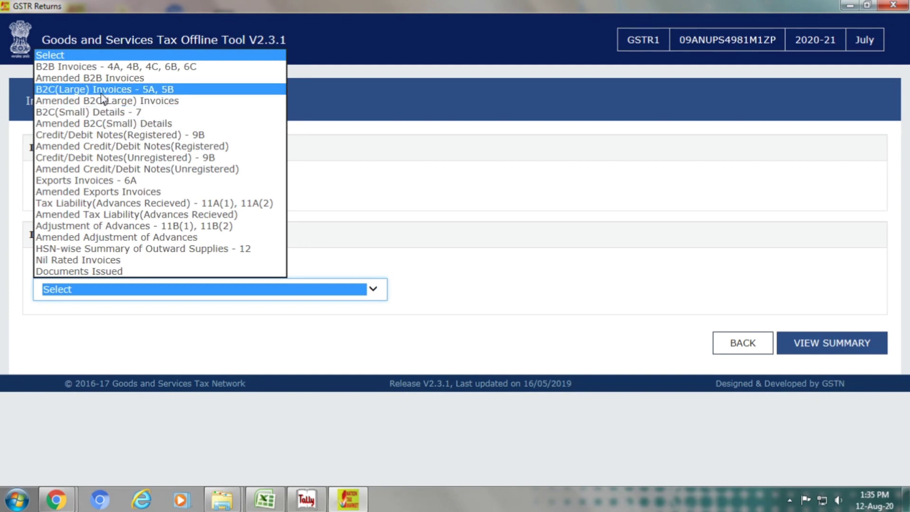
{"action": "left_click", "coordinate": [101, 70]}
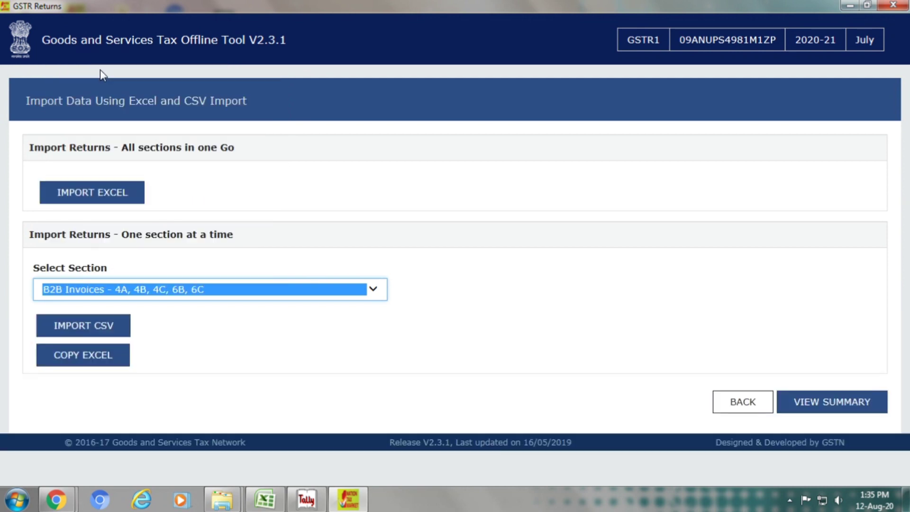
Start a CSV import for the B2B section and browse to the Desktop's YASH ENTERPRISES folder
{"action": "left_click", "coordinate": [109, 325]}
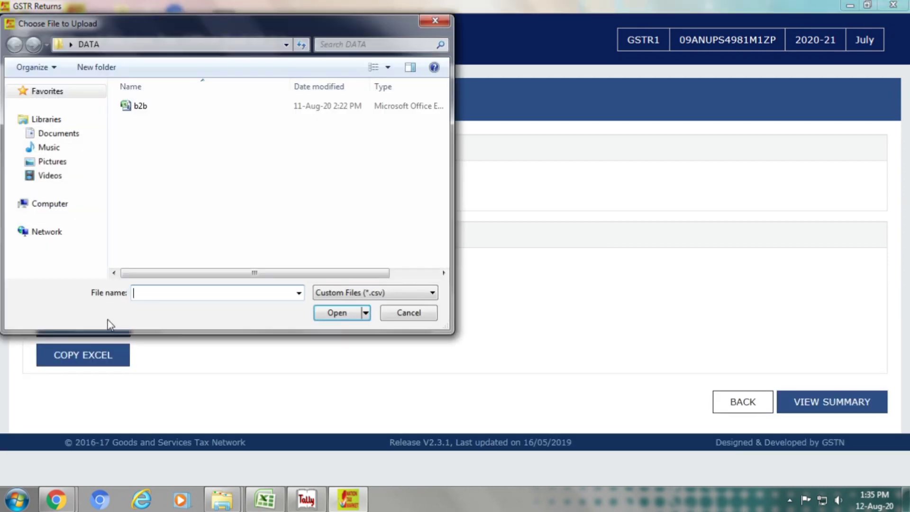
{"action": "left_click", "coordinate": [83, 45]}
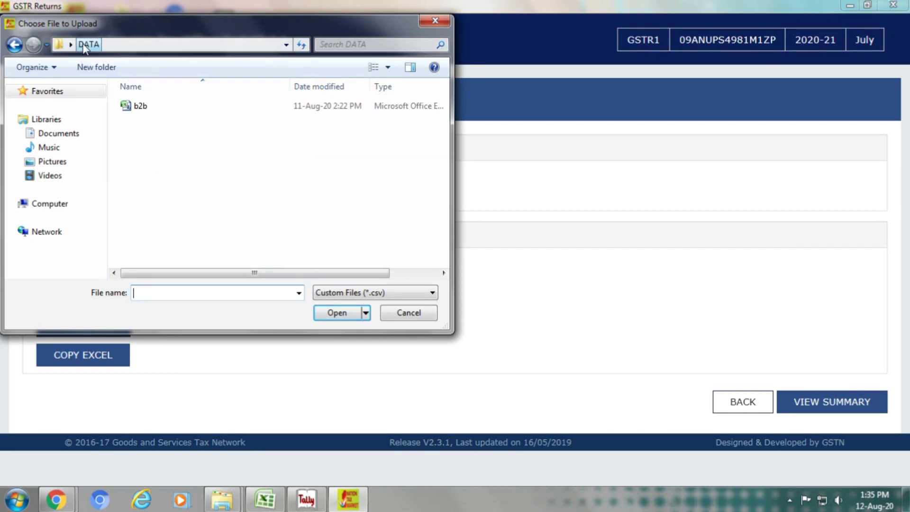
{"action": "left_click", "coordinate": [71, 45]}
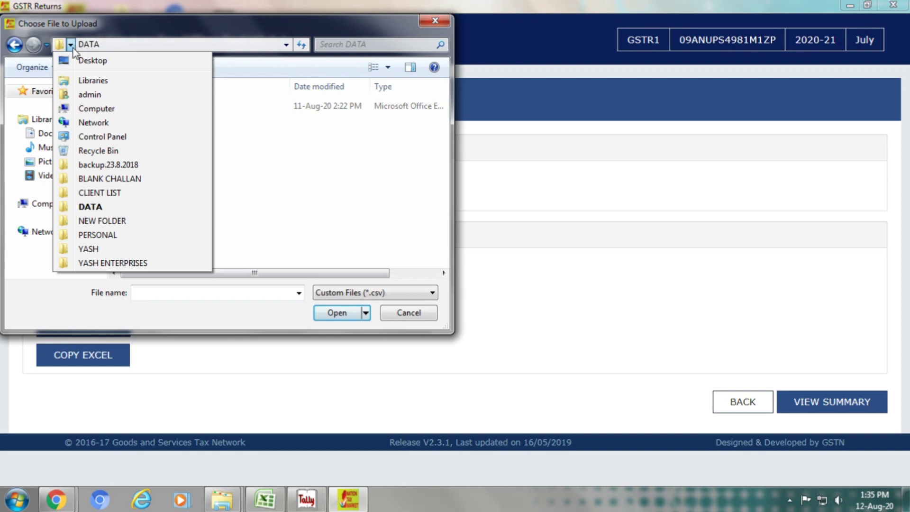
{"action": "left_click", "coordinate": [79, 59]}
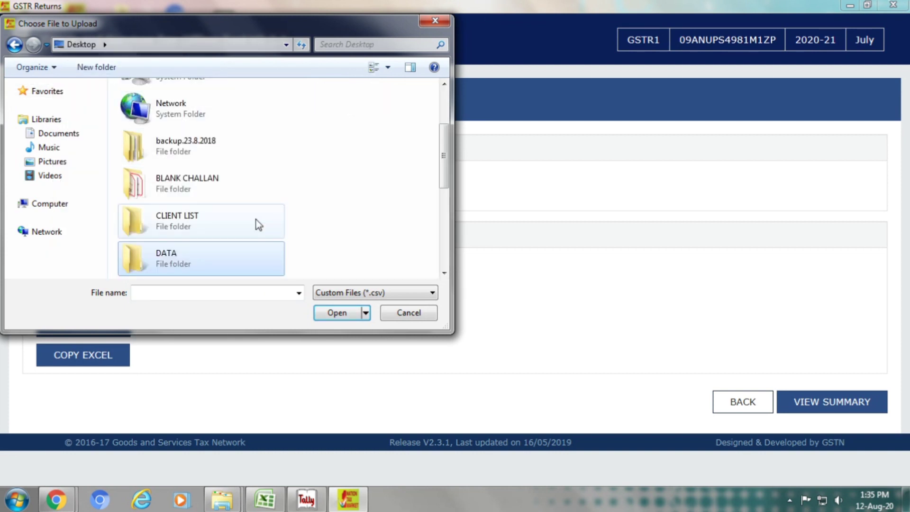
{"action": "left_click", "coordinate": [372, 185]}
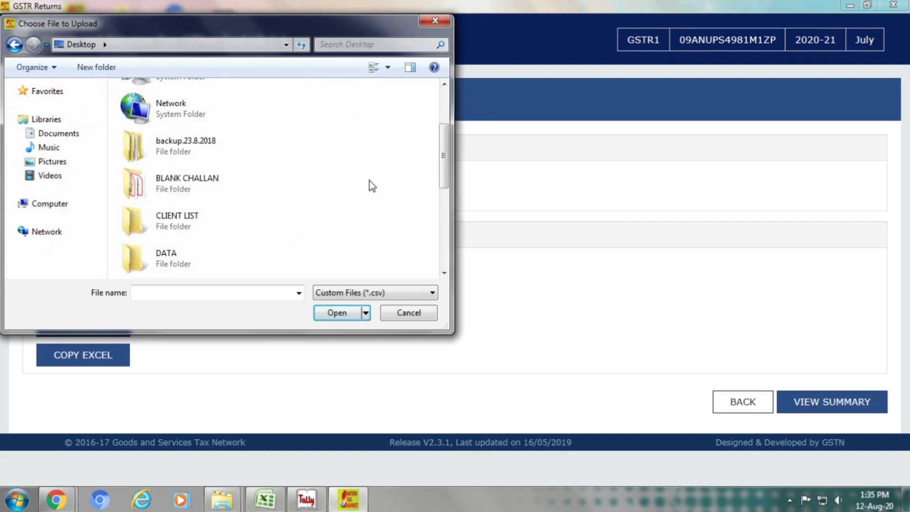
{"action": "key", "text": "y"}
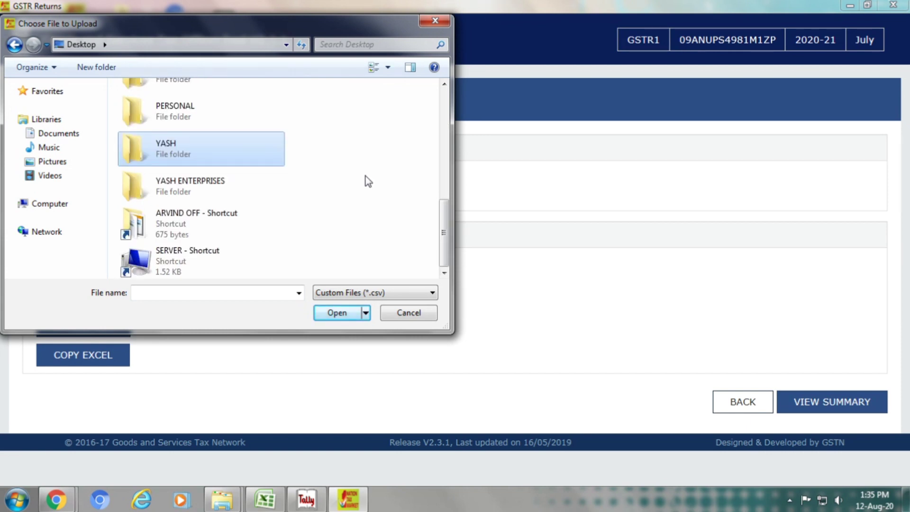
{"action": "key", "text": "Down"}
{"action": "key", "text": "Return"}
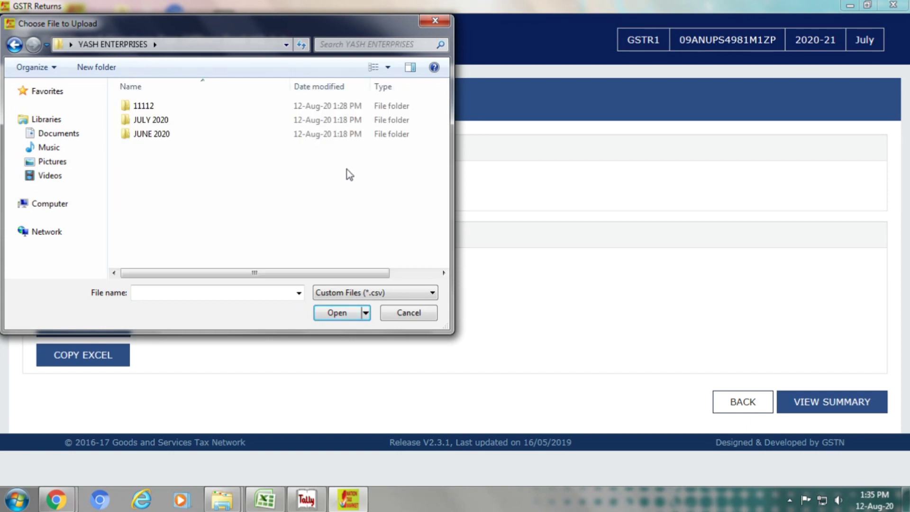
Load the b2b file from JULY 2020 > GSTR 1 and confirm saving the imported invoices
{"action": "double_click", "coordinate": [180, 124]}
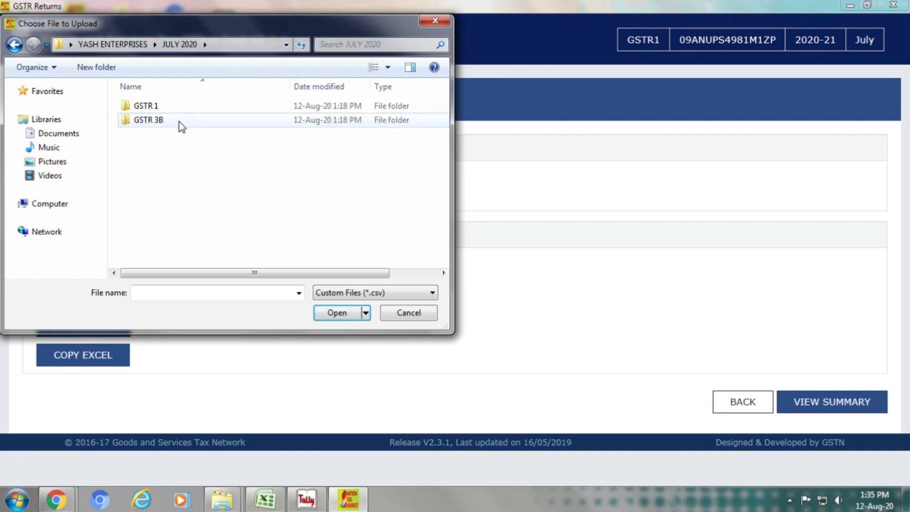
{"action": "left_click", "coordinate": [180, 110]}
{"action": "double_click", "coordinate": [179, 109]}
{"action": "left_click", "coordinate": [179, 109]}
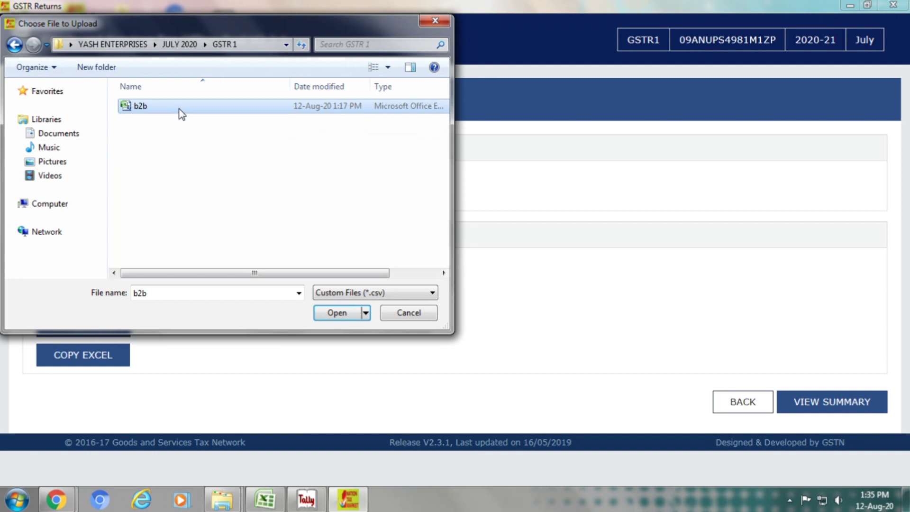
{"action": "left_click", "coordinate": [335, 313]}
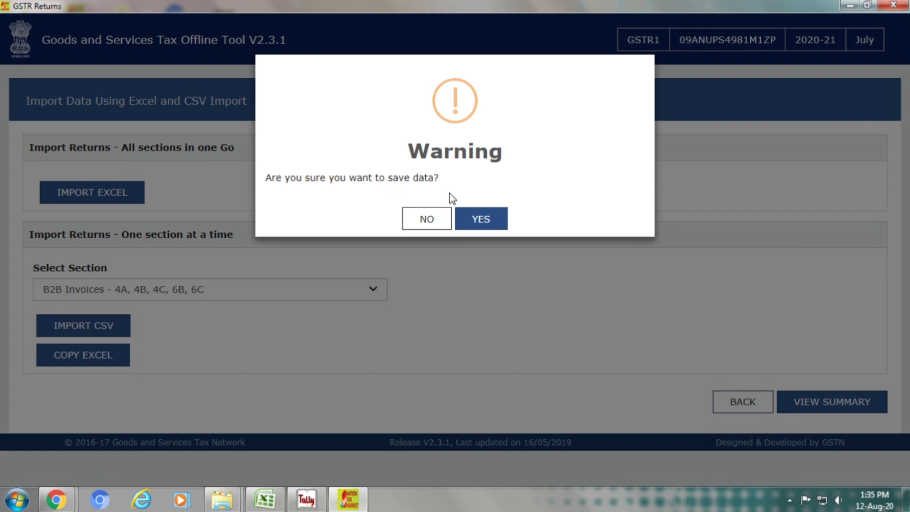
{"action": "left_click", "coordinate": [485, 219]}
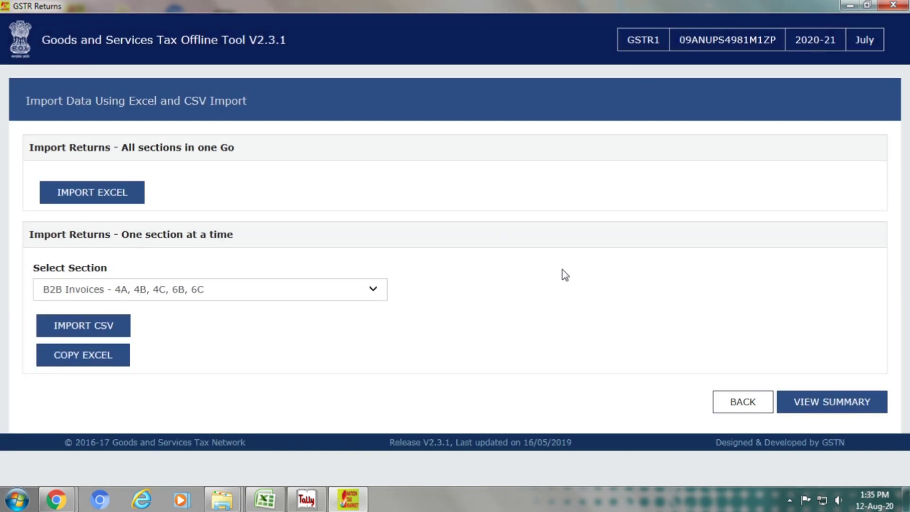
View the return summary of 17 B2B invoices, then bring Tally's July sales voucher register forward
{"action": "left_click", "coordinate": [810, 406]}
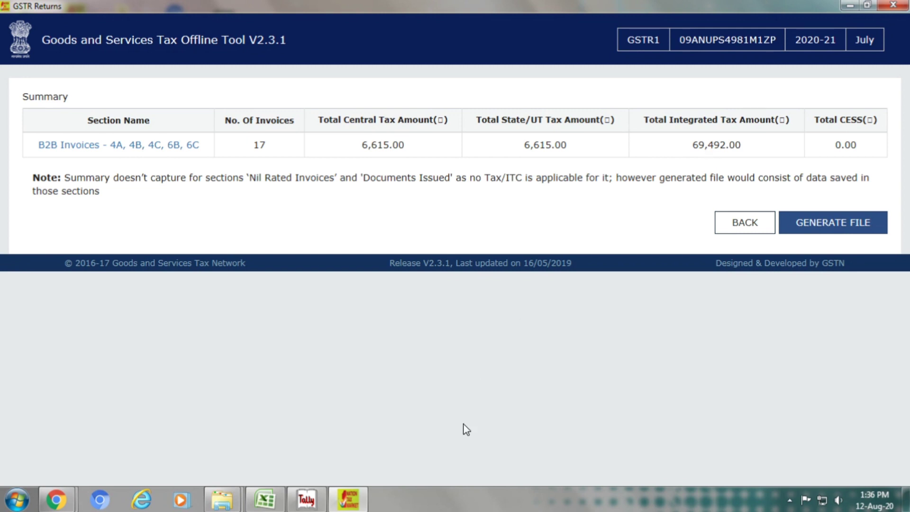
{"action": "left_click", "coordinate": [315, 502]}
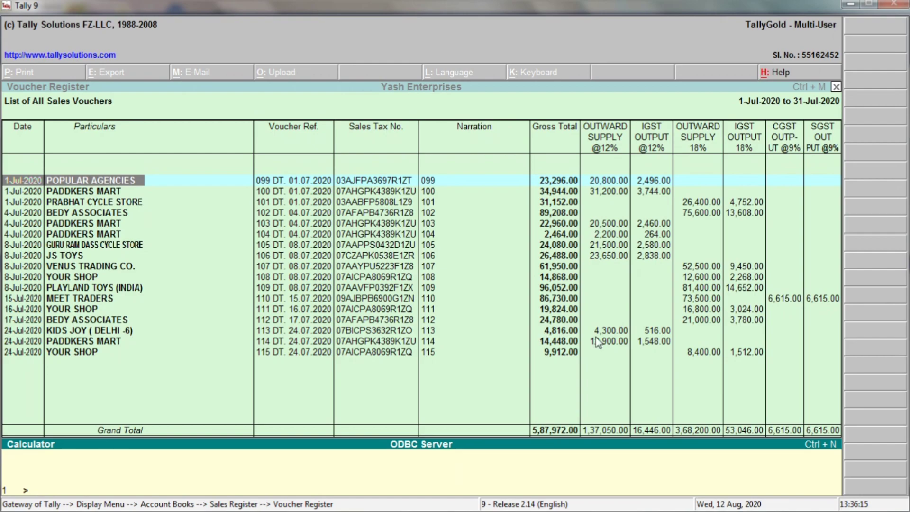
Switch back and forth between the offline summary and Tally's sales register to compare totals
{"action": "key", "text": "alt+Tab"}
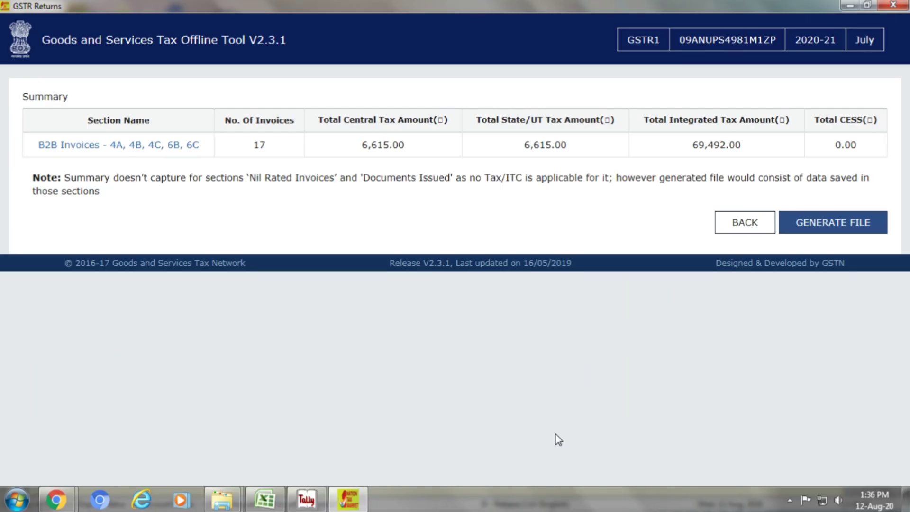
{"action": "key", "text": "alt+Tab"}
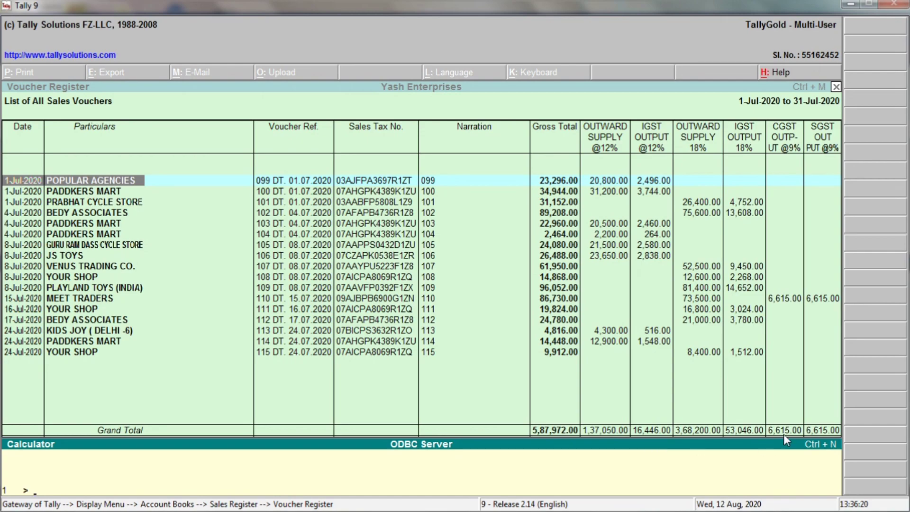
{"action": "key", "text": "alt+Tab"}
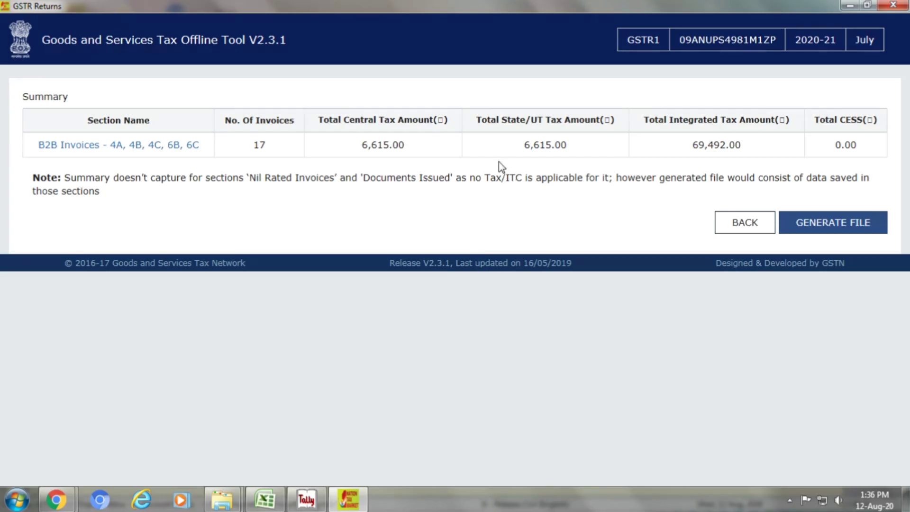
{"action": "key", "text": "alt+Tab"}
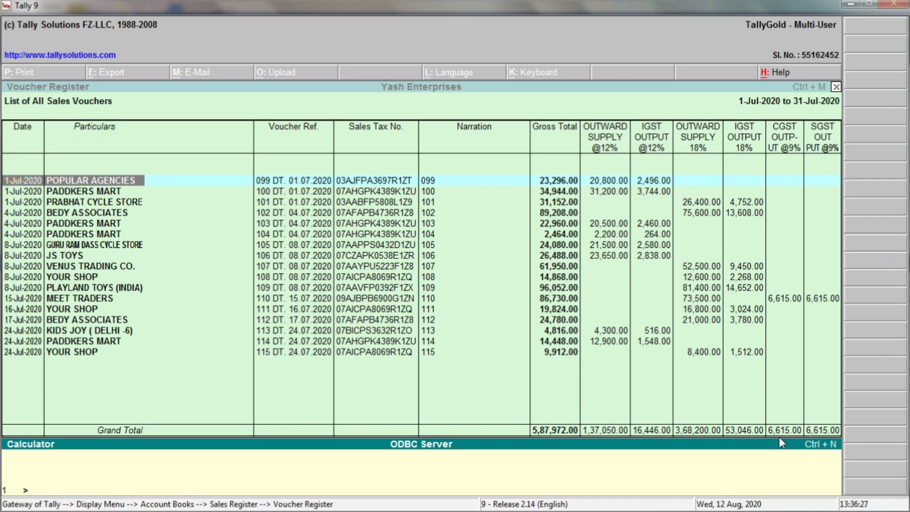
{"action": "key", "text": "alt+Tab"}
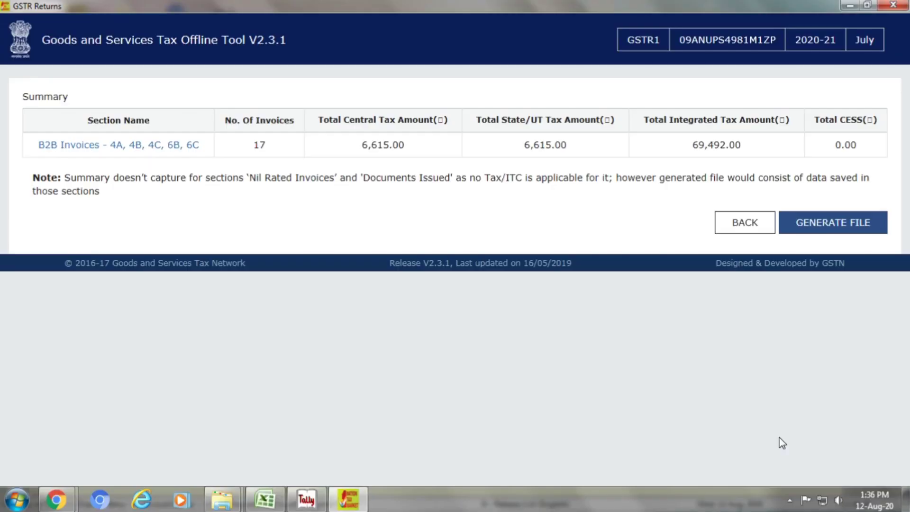
{"action": "key", "text": "alt+Tab"}
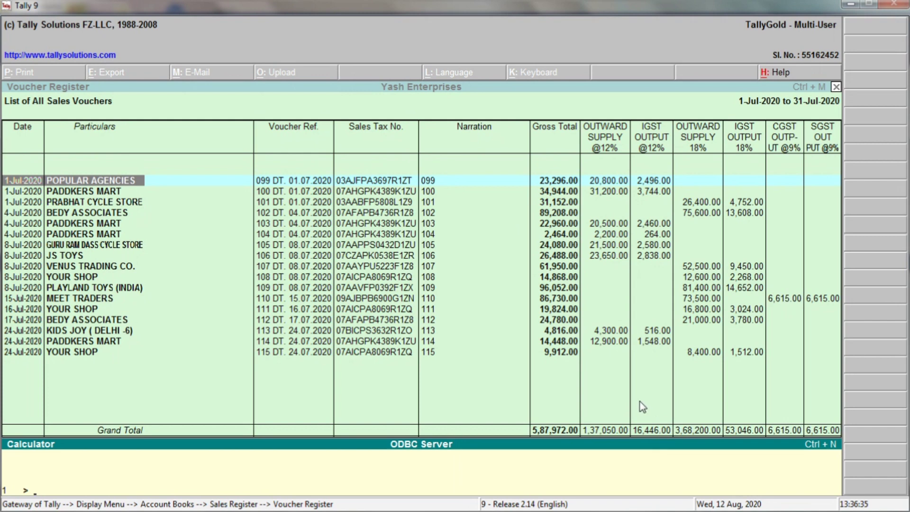
Sum the IGST totals 16446 and 53046 in Tally's calculator, then return to the offline summary
{"action": "type", "text": "16446+"}
{"action": "type", "text": "53046"}
{"action": "key", "text": "Return"}
{"action": "key", "text": "alt+Tab"}
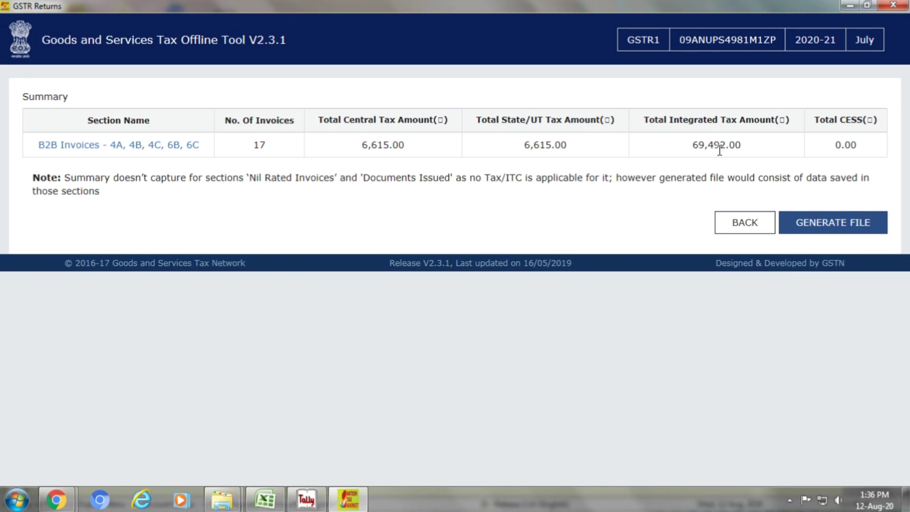
{"action": "key", "text": "alt+Tab"}
Generate the GSTR-1 file from the offline summary and choose to save the JSON
{"action": "left_click", "coordinate": [58, 487]}
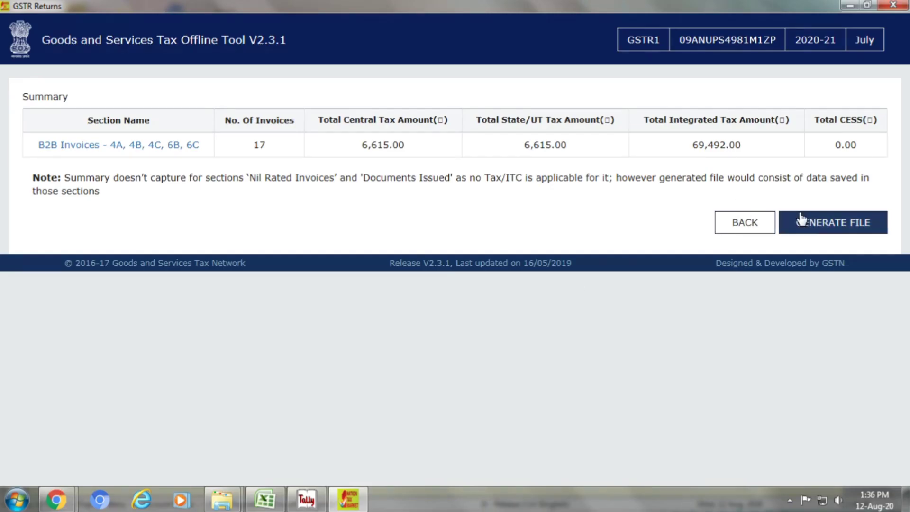
{"action": "left_click", "coordinate": [819, 229]}
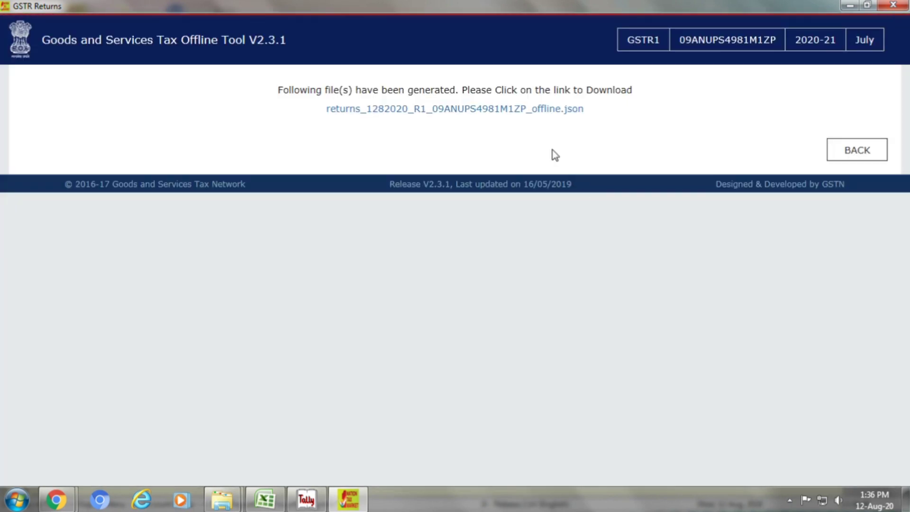
{"action": "left_click", "coordinate": [506, 110]}
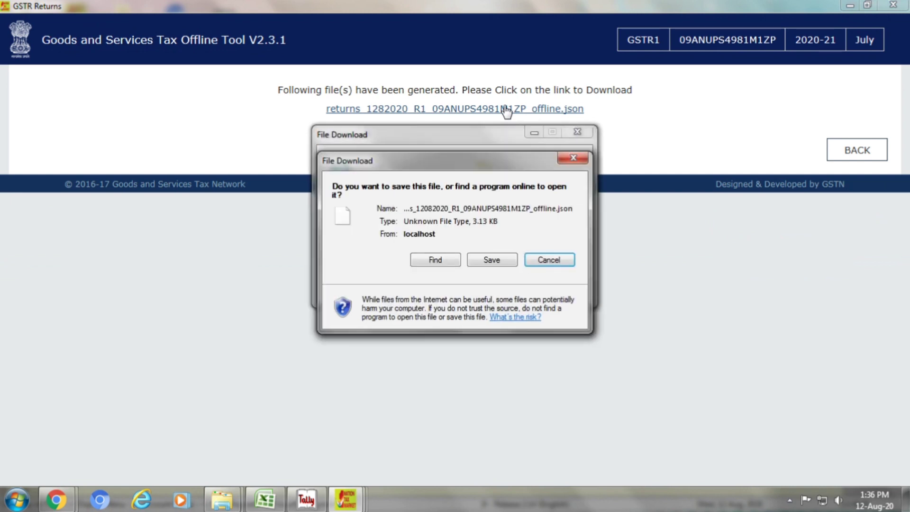
{"action": "left_click", "coordinate": [492, 262]}
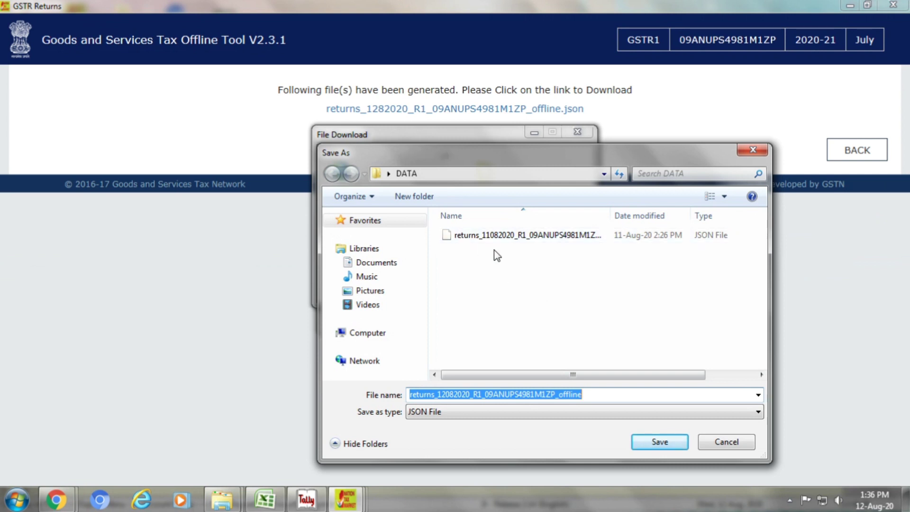
Save the JSON into Desktop > YASH ENTERPRISES > JULY 2020 > GSTR 1 and close the notice
{"action": "left_click", "coordinate": [388, 173]}
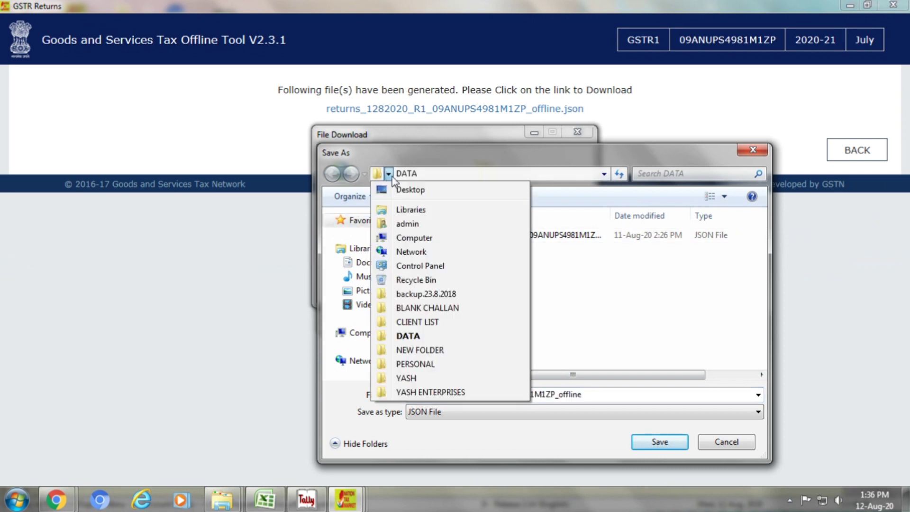
{"action": "left_click", "coordinate": [398, 190]}
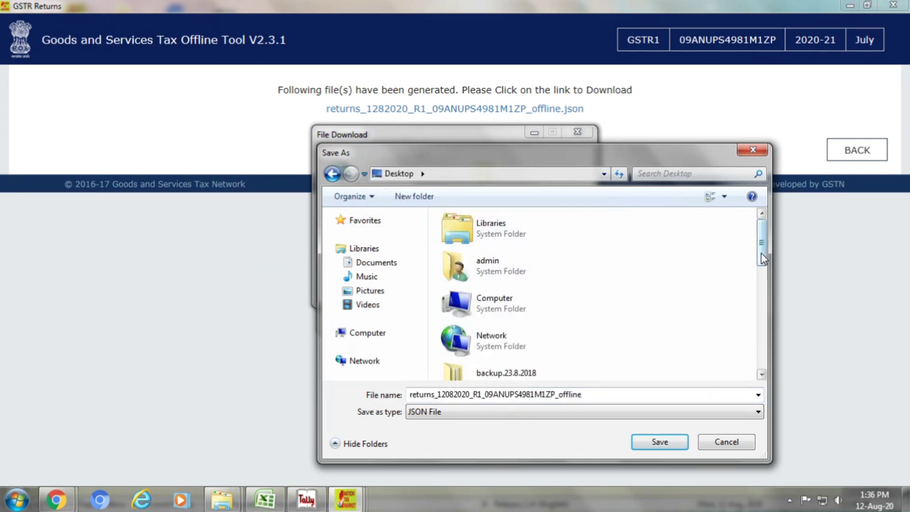
{"action": "left_click_drag", "start_coordinate": [763, 251], "coordinate": [760, 315]}
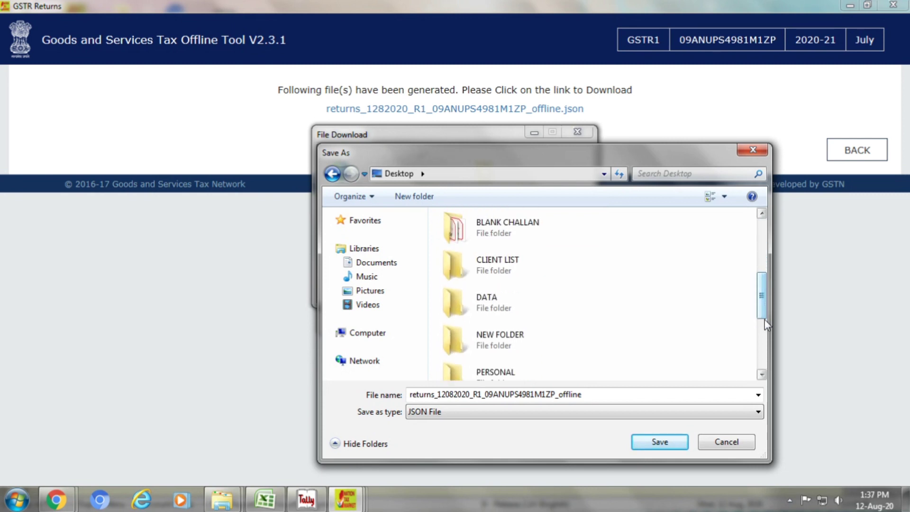
{"action": "left_click_drag", "start_coordinate": [761, 312], "coordinate": [761, 345]}
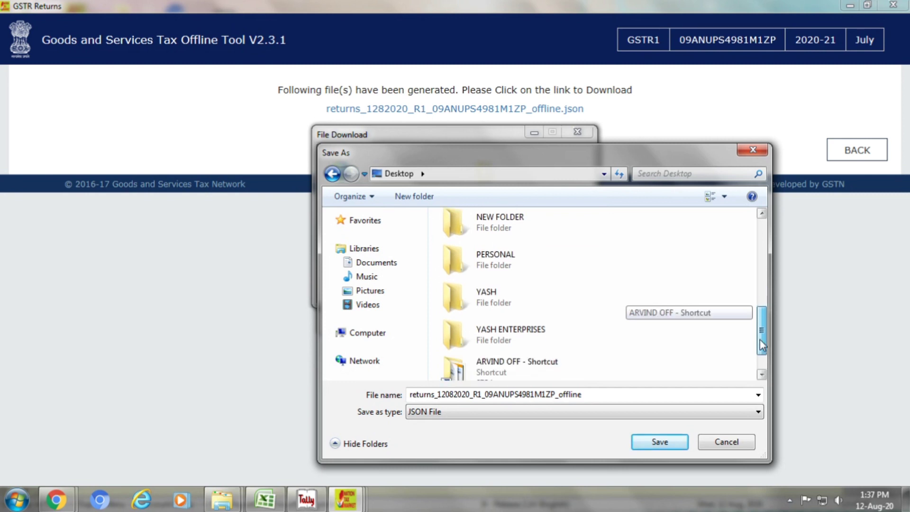
{"action": "double_click", "coordinate": [484, 328]}
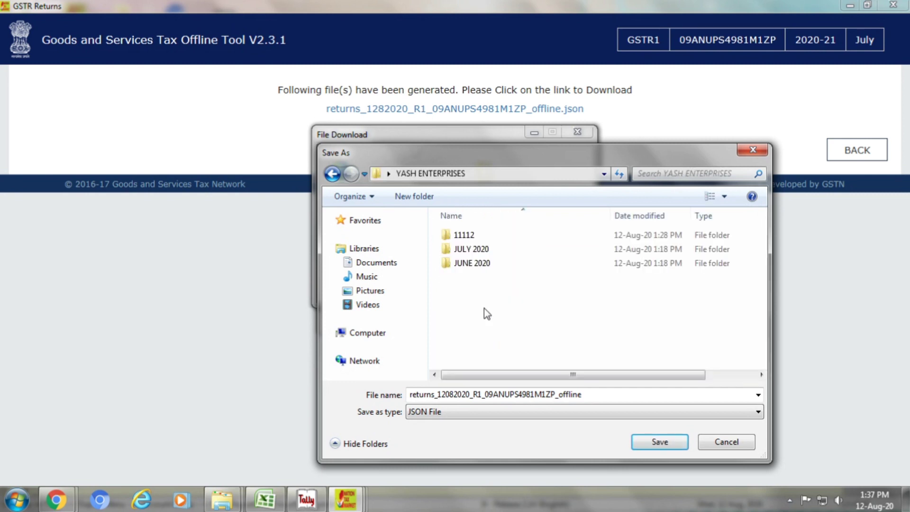
{"action": "double_click", "coordinate": [481, 251]}
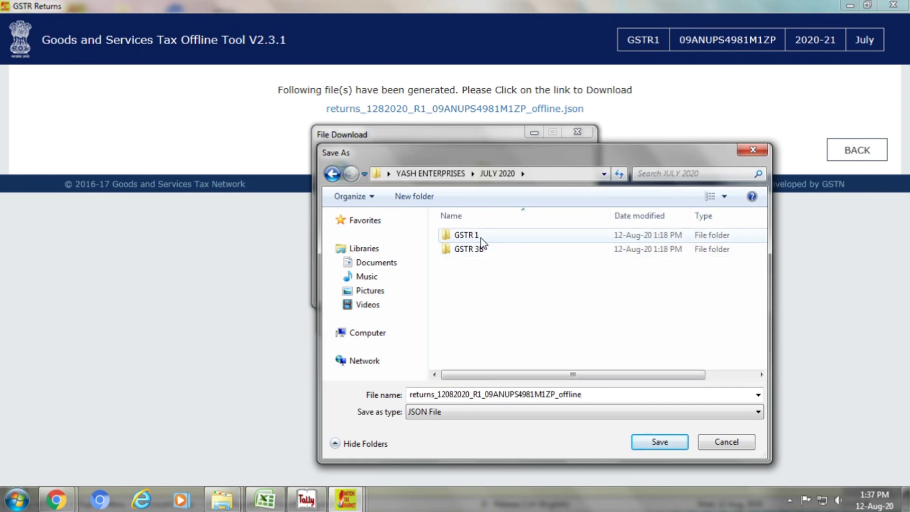
{"action": "double_click", "coordinate": [466, 235]}
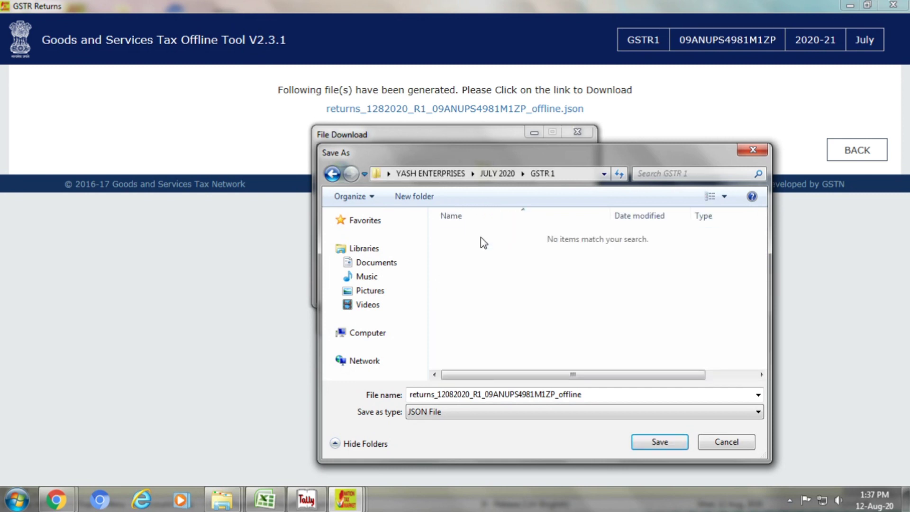
{"action": "left_click", "coordinate": [650, 442]}
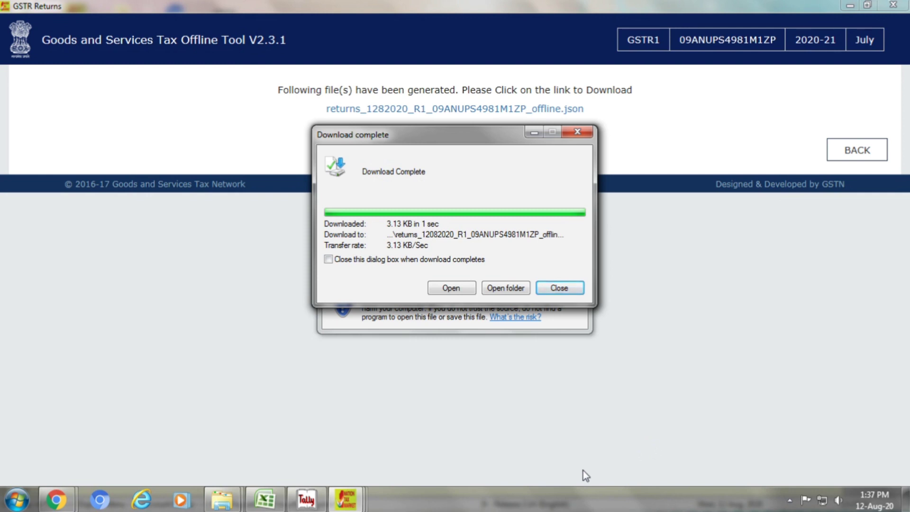
{"action": "left_click", "coordinate": [558, 289]}
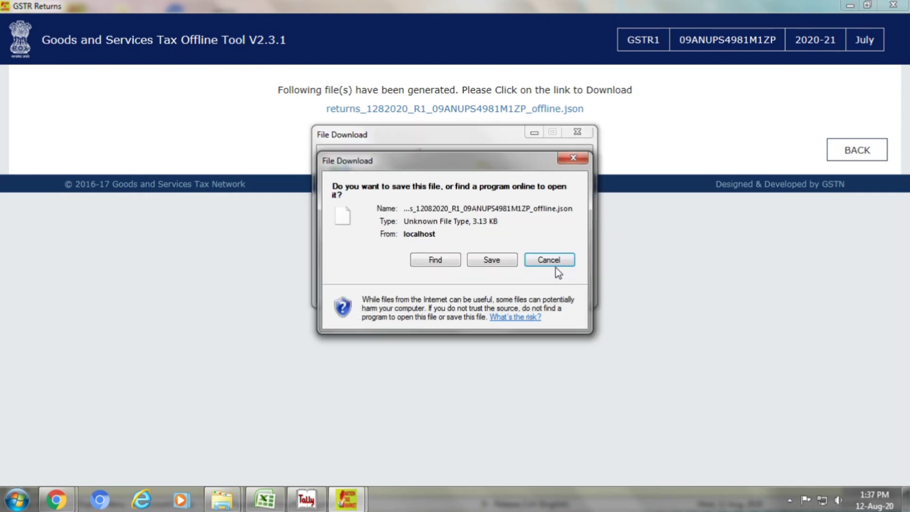
Cancel the leftover File Download prompt and bring up Chrome's open windows
{"action": "left_click", "coordinate": [550, 260]}
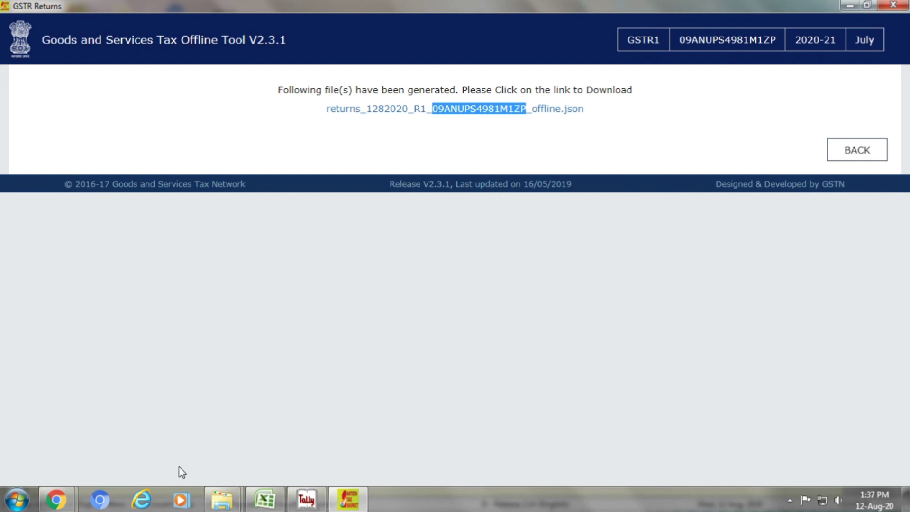
{"action": "left_click", "coordinate": [55, 498]}
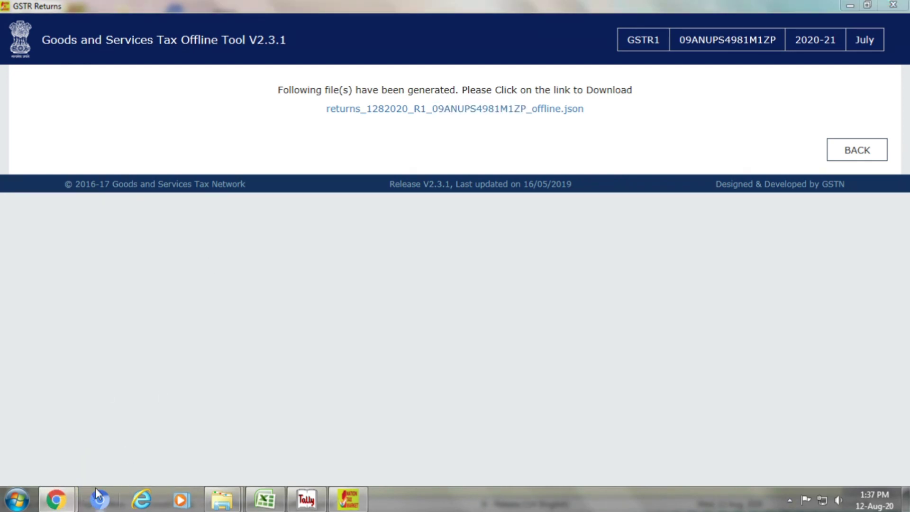
Open a new Chrome tab, go to the GST portal, and open its login page
{"action": "mouse_move", "coordinate": [56, 499]}
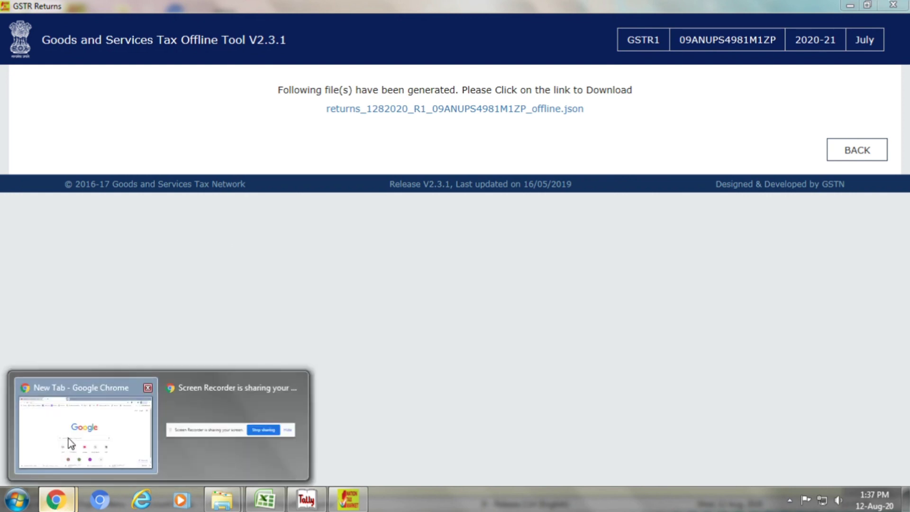
{"action": "left_click", "coordinate": [68, 438]}
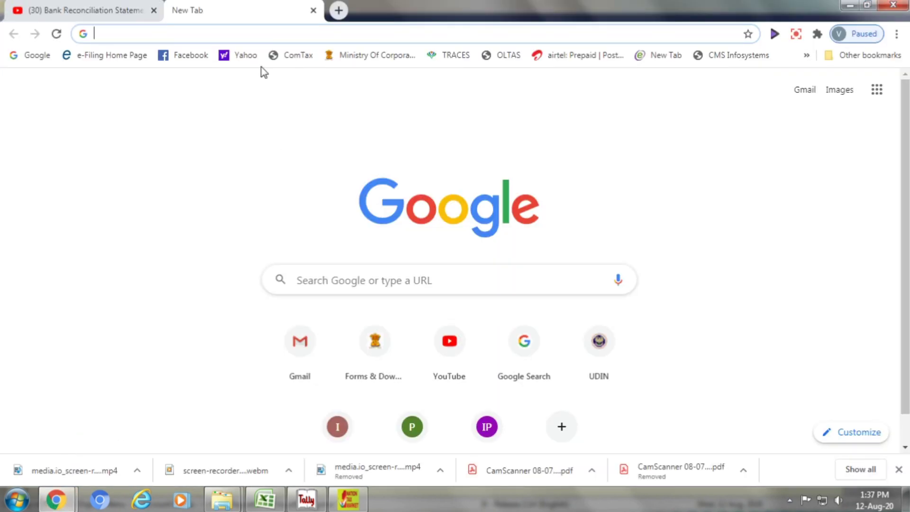
{"action": "left_click", "coordinate": [175, 34]}
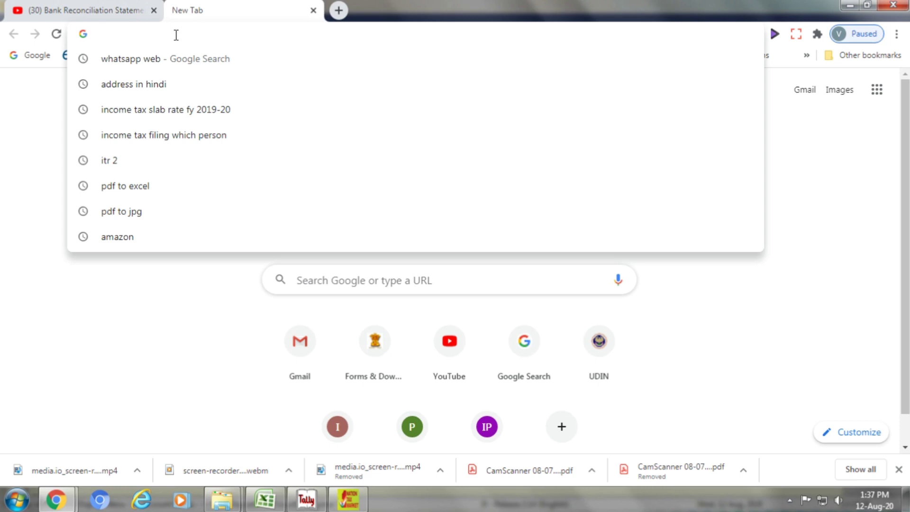
{"action": "type", "text": "GST.gov.in"}
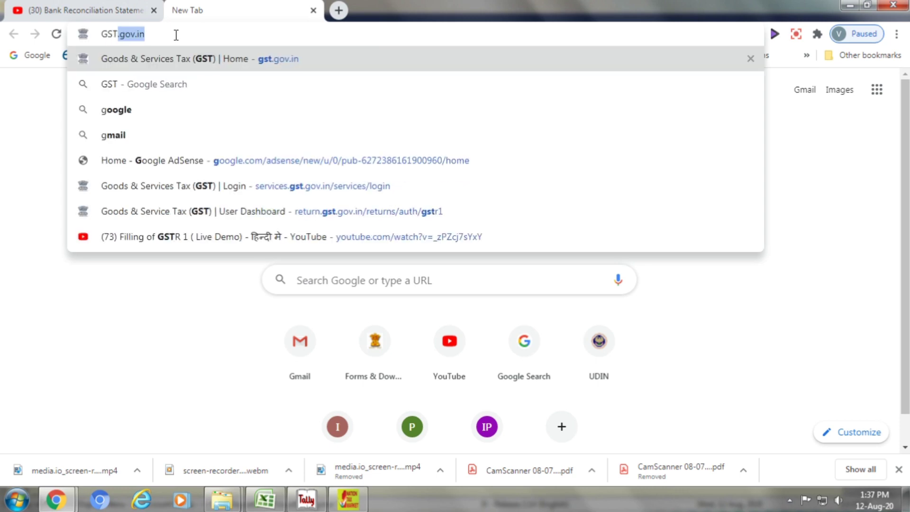
{"action": "key", "text": "Return"}
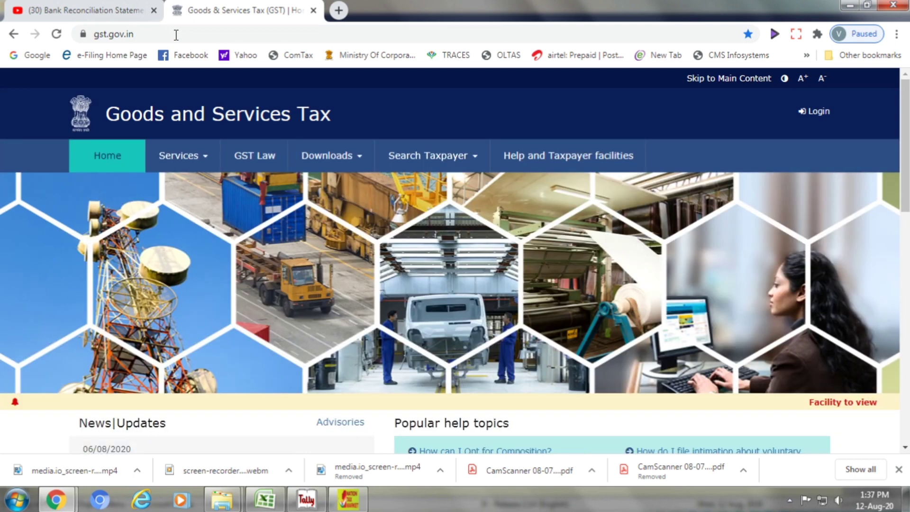
{"action": "left_click", "coordinate": [813, 112]}
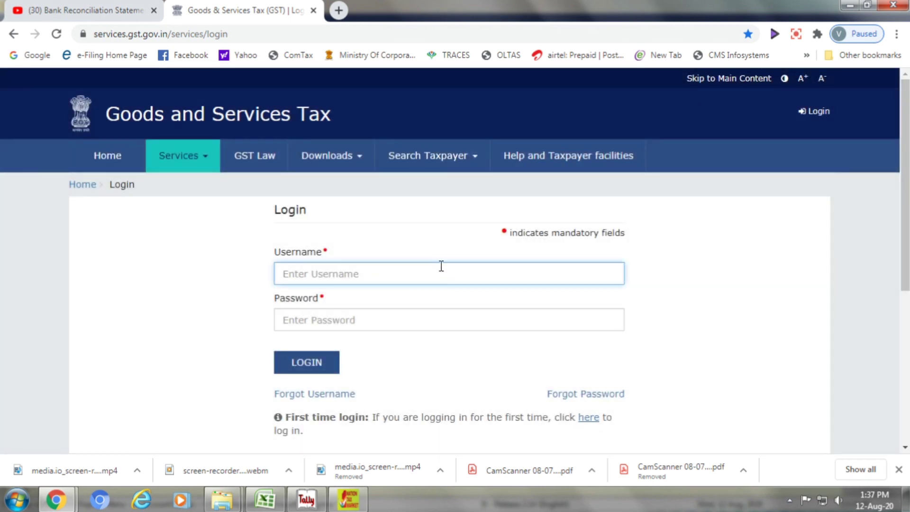
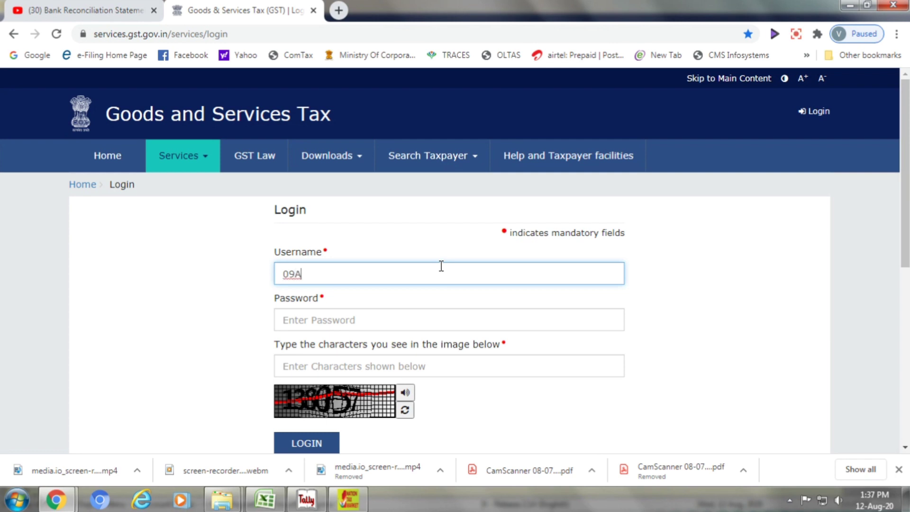
Enter the taxpayer username, account password and captcha characters, then move to the LOGIN button
{"action": "key", "text": "ctrl+a"}
{"action": "key", "text": "End"}
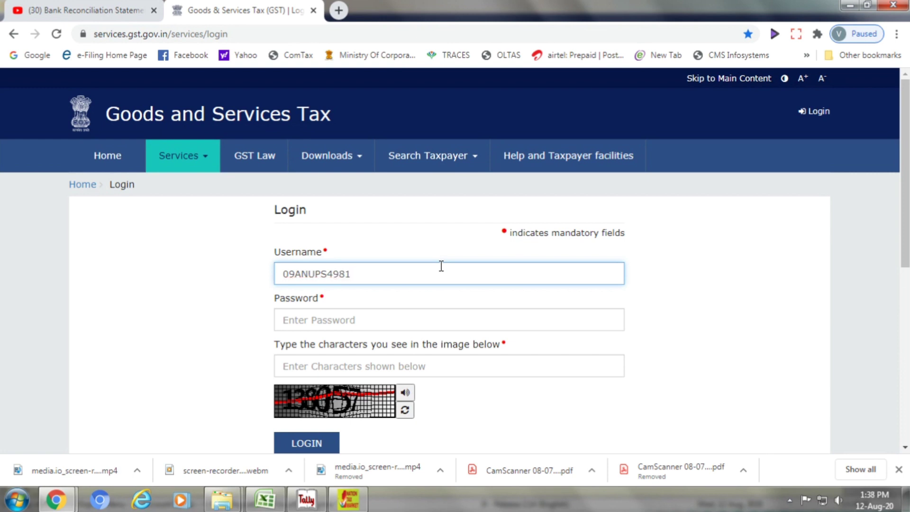
{"action": "key", "text": "Tab"}
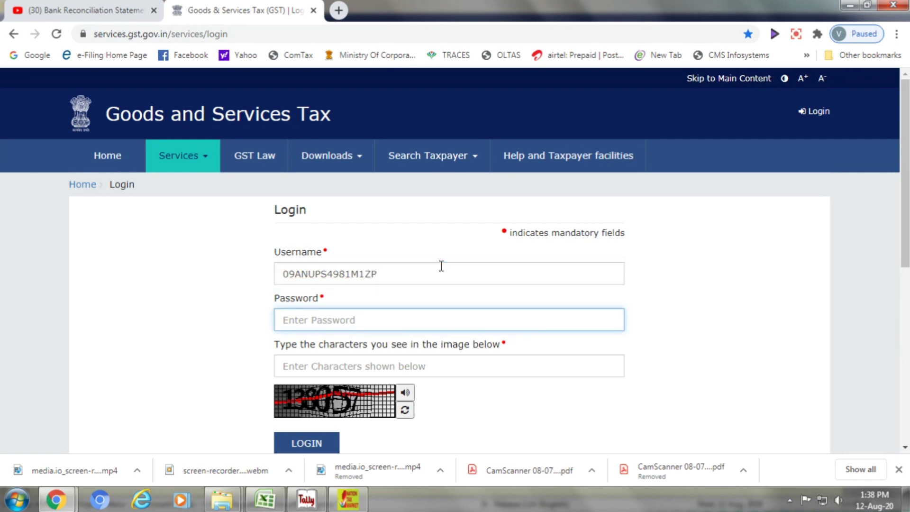
{"action": "type", "text": "•••"}
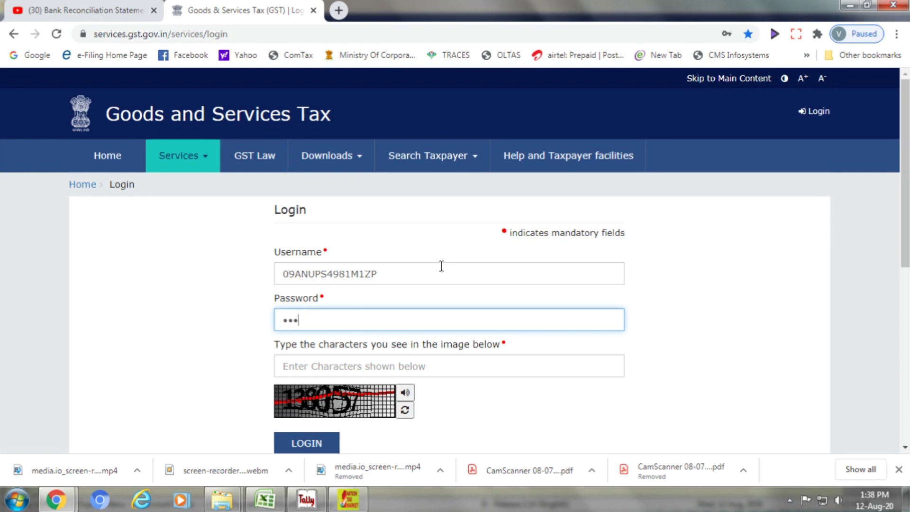
{"action": "type", "text": "•••••"}
{"action": "key", "text": "Tab"}
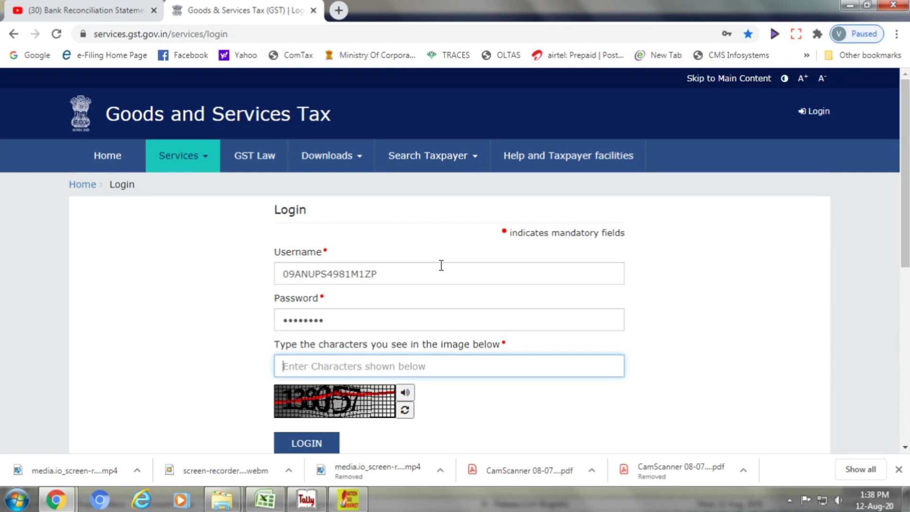
{"action": "type", "text": "138"}
{"action": "type", "text": "0"}
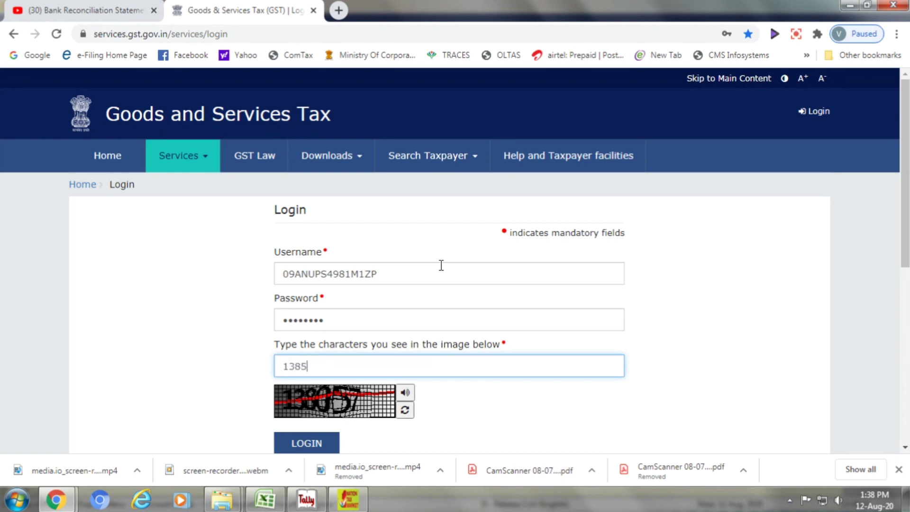
{"action": "key", "text": "BackSpace"}
{"action": "type", "text": "057"}
{"action": "key", "text": "Tab"}
{"action": "key", "text": "Tab"}
{"action": "key", "text": "Tab"}
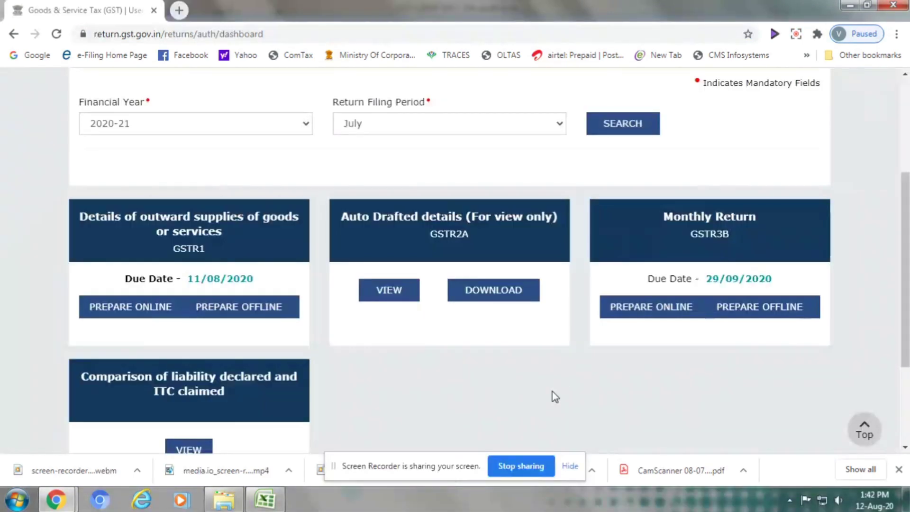
Choose PREPARE OFFLINE under GSTR1 on the July 2020-21 returns dashboard
{"action": "left_click", "coordinate": [566, 471]}
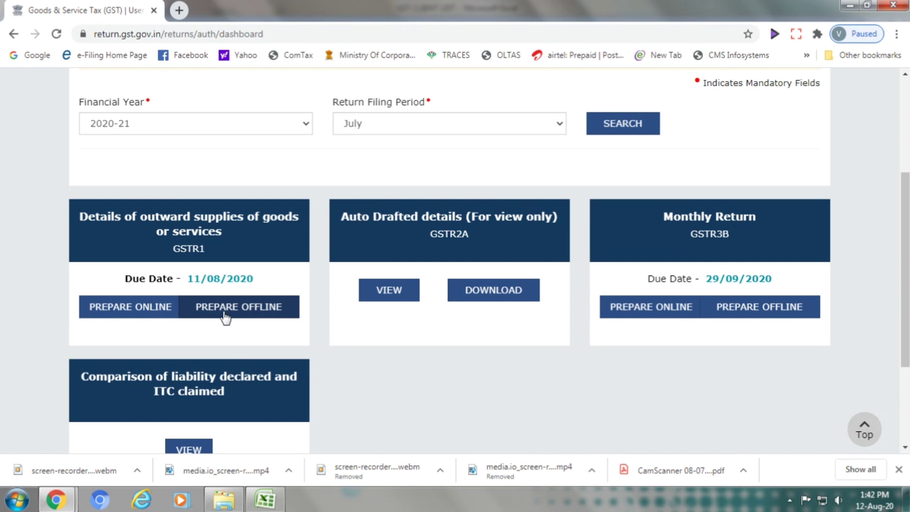
{"action": "left_click", "coordinate": [254, 314]}
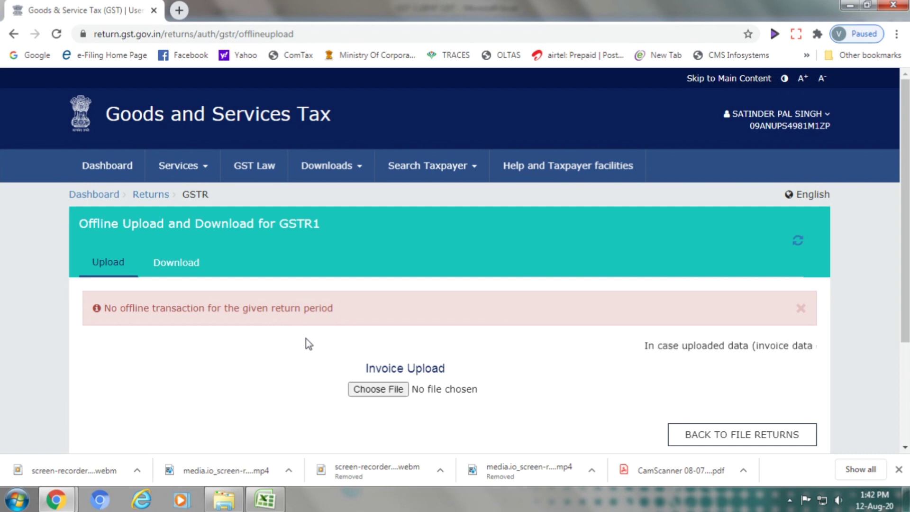
Upload the offline returns JSON file from YASH > GST WORKING > ... > JULY 2020 > GSTR 1
{"action": "left_click", "coordinate": [369, 389]}
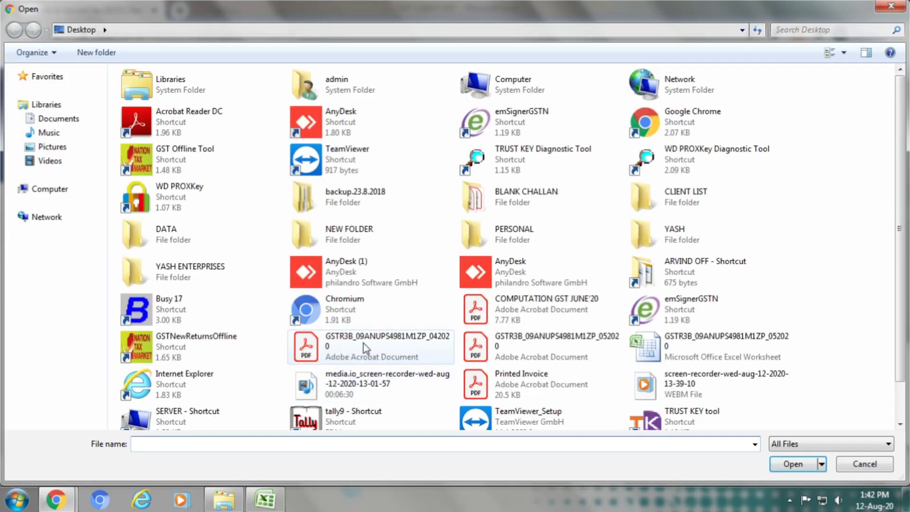
{"action": "double_click", "coordinate": [697, 235]}
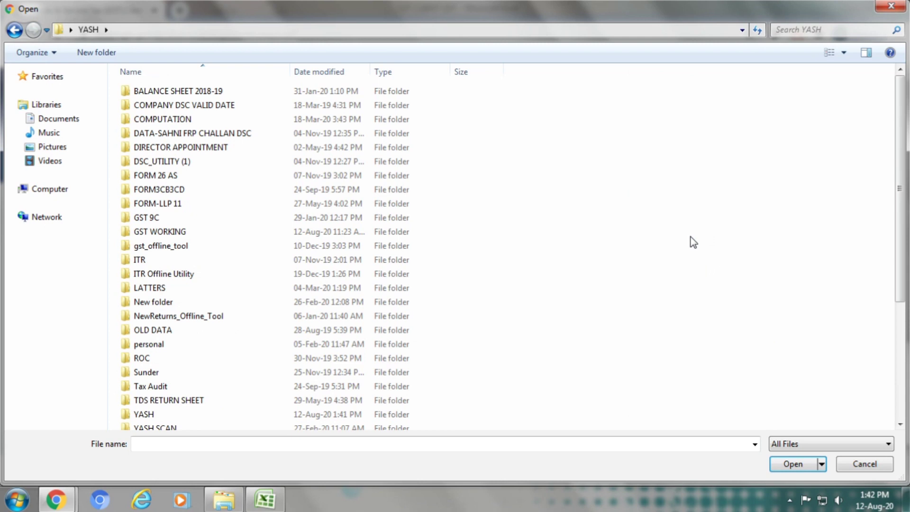
{"action": "double_click", "coordinate": [292, 232]}
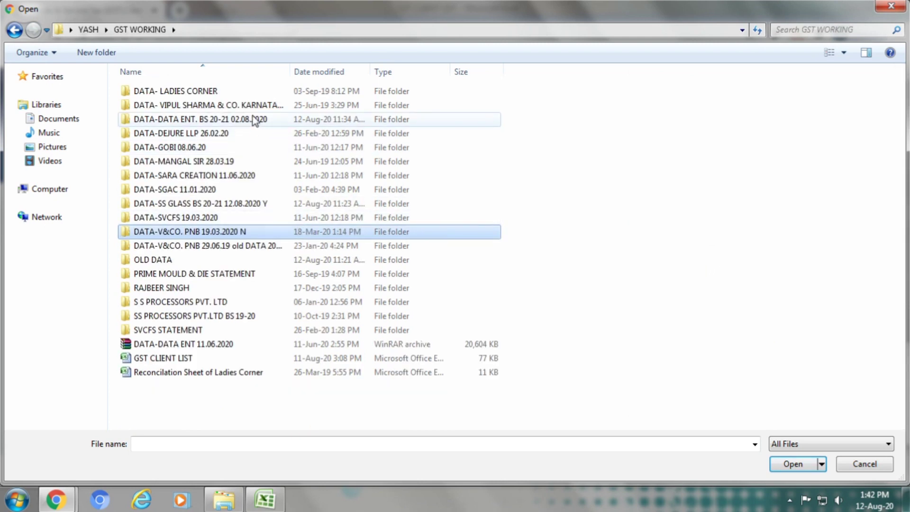
{"action": "double_click", "coordinate": [254, 120]}
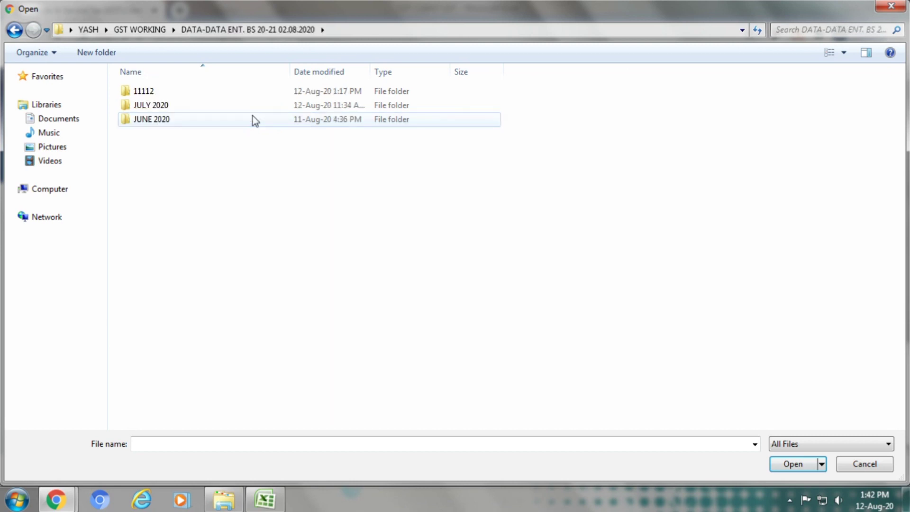
{"action": "double_click", "coordinate": [253, 105]}
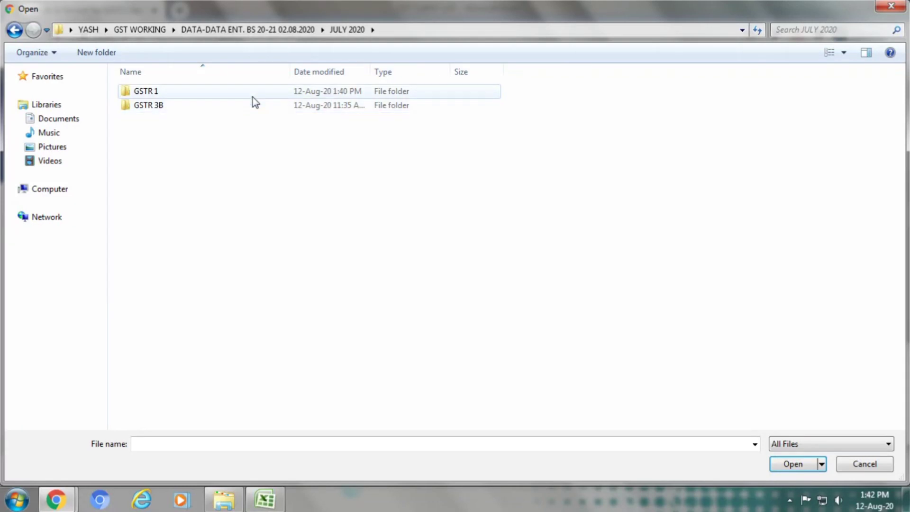
{"action": "double_click", "coordinate": [252, 94]}
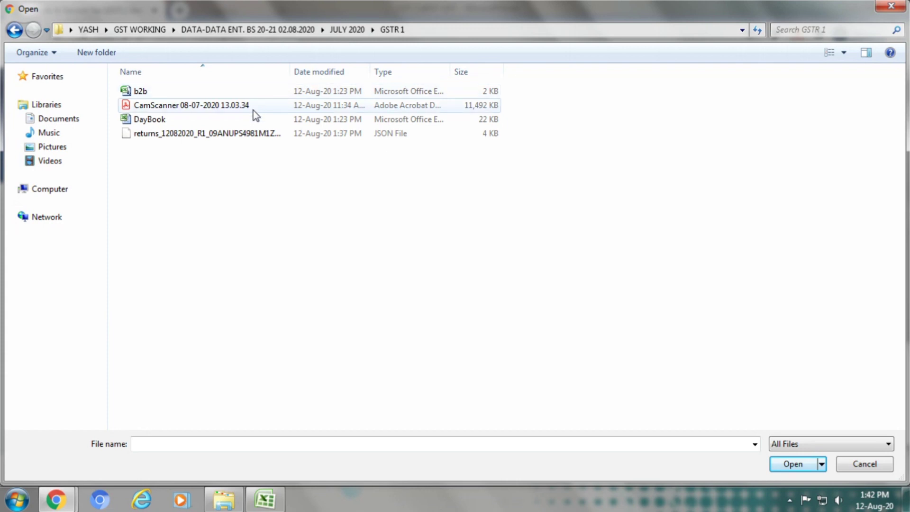
{"action": "left_click", "coordinate": [255, 137]}
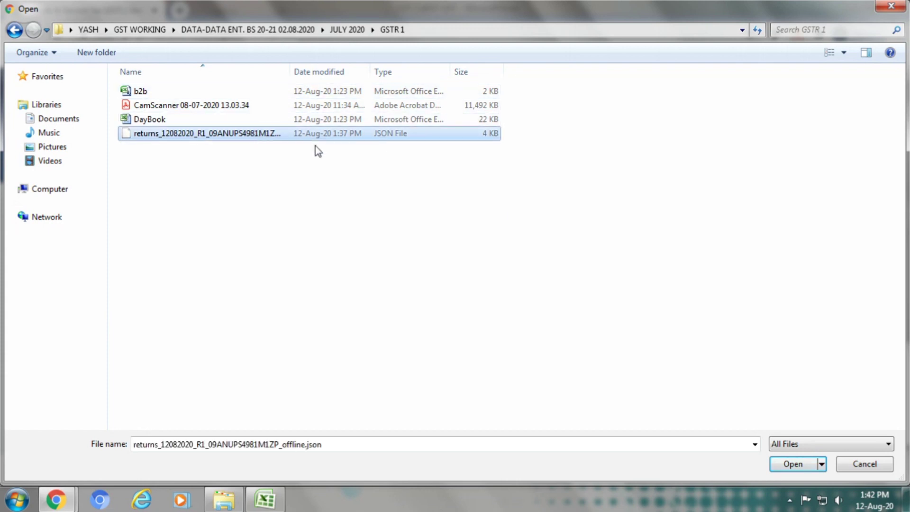
{"action": "left_click", "coordinate": [788, 464]}
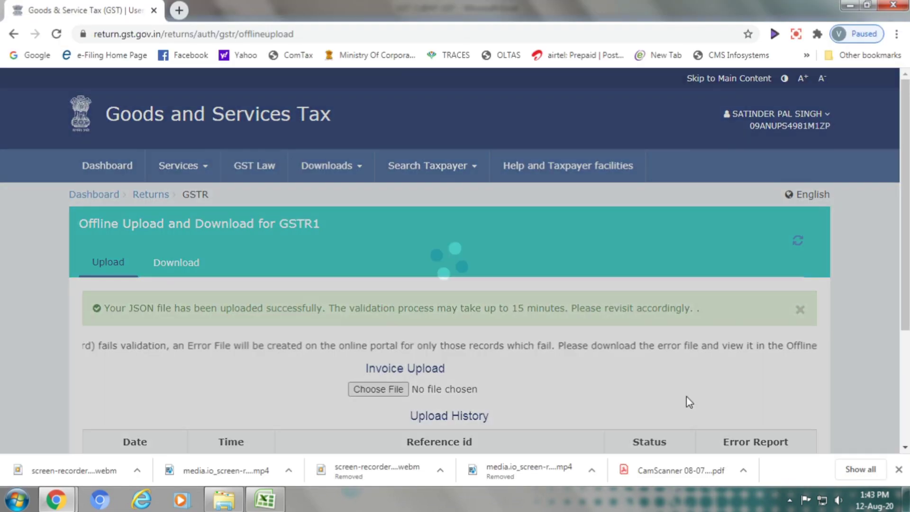
Check the Upload History shows the July file Processed with no error report, then return to File Returns
{"action": "scroll", "coordinate": [677, 375], "scroll_direction": "down", "scroll_amount": 4}
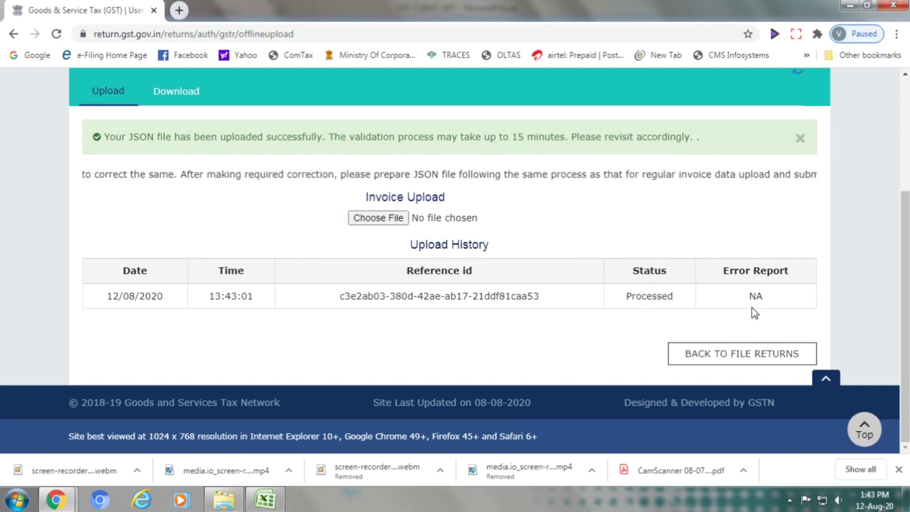
{"action": "left_click", "coordinate": [732, 362]}
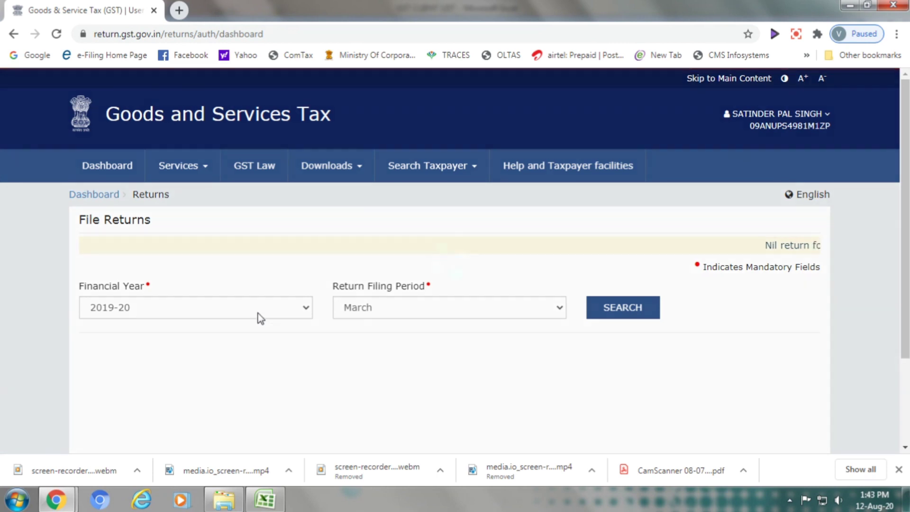
Search returns for financial year 2020-21, period July, and prepare GSTR1 online
{"action": "scroll", "coordinate": [867, 379], "scroll_direction": "down", "scroll_amount": 3}
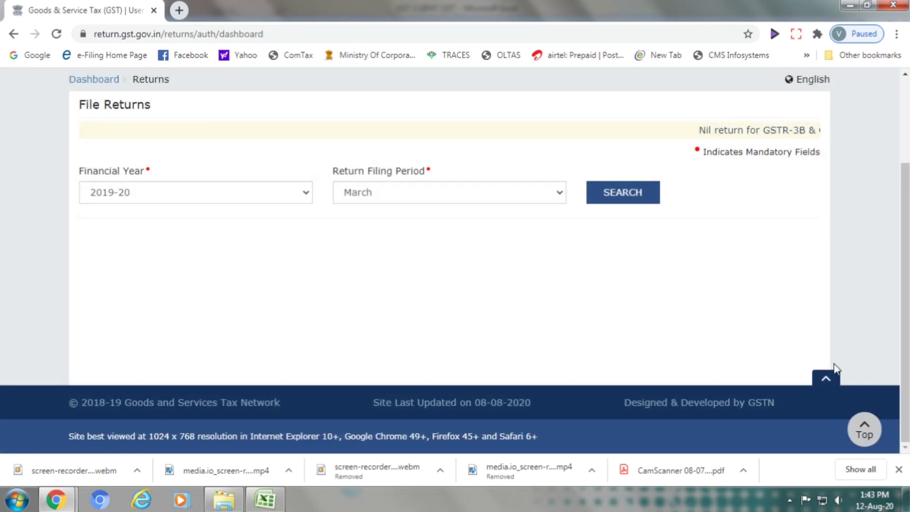
{"action": "left_click", "coordinate": [303, 192]}
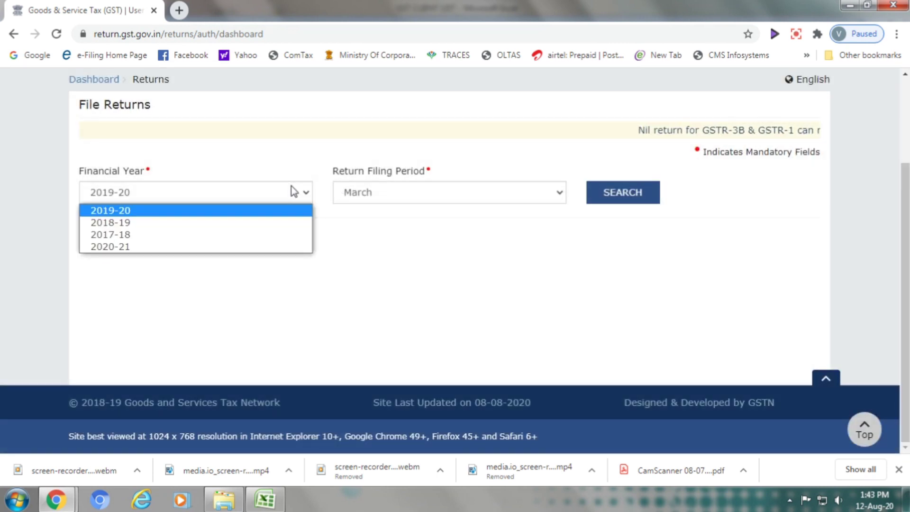
{"action": "left_click", "coordinate": [254, 247]}
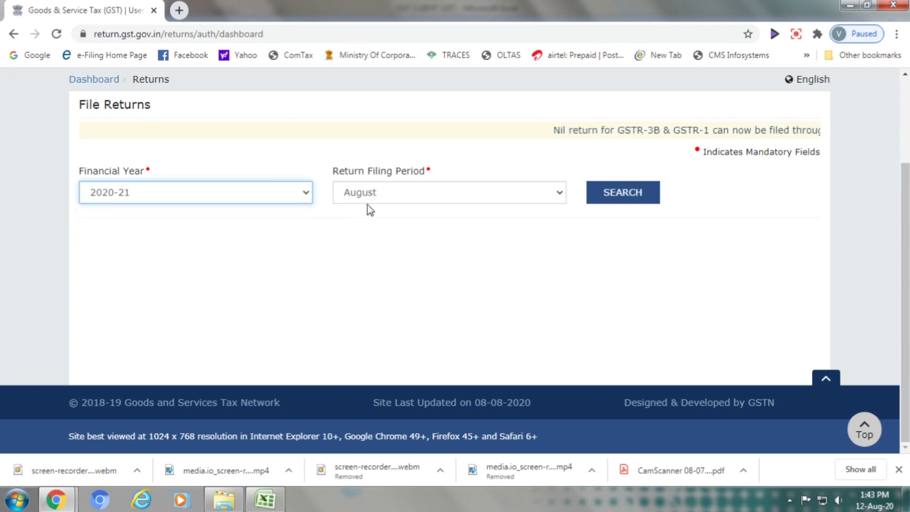
{"action": "left_click", "coordinate": [375, 195]}
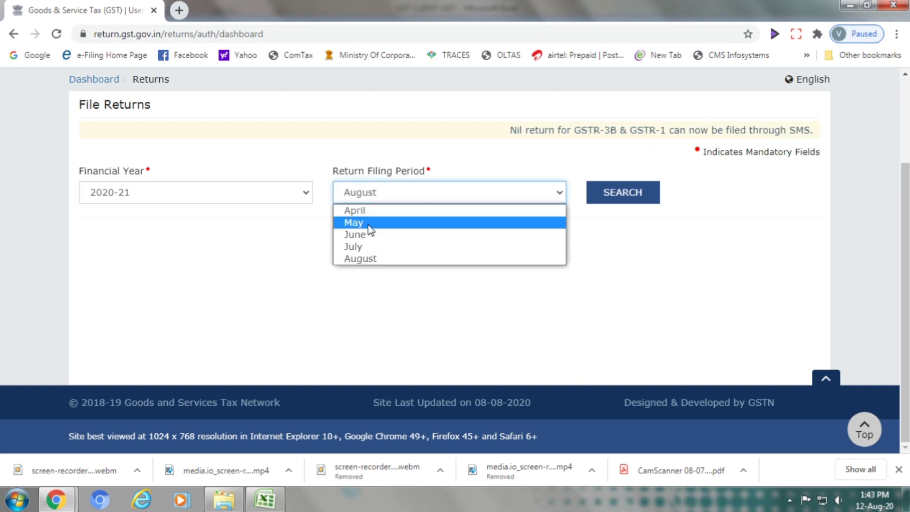
{"action": "left_click", "coordinate": [365, 246]}
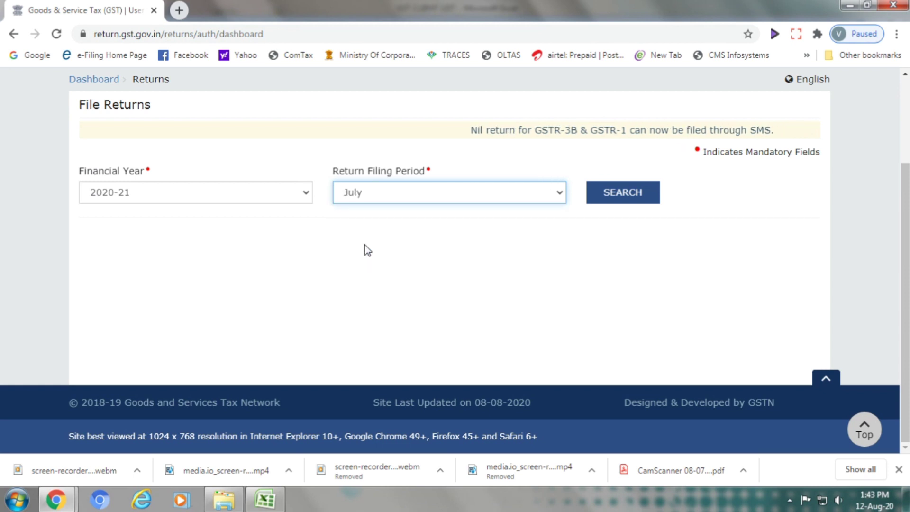
{"action": "left_click", "coordinate": [606, 198]}
{"action": "left_click", "coordinate": [605, 198]}
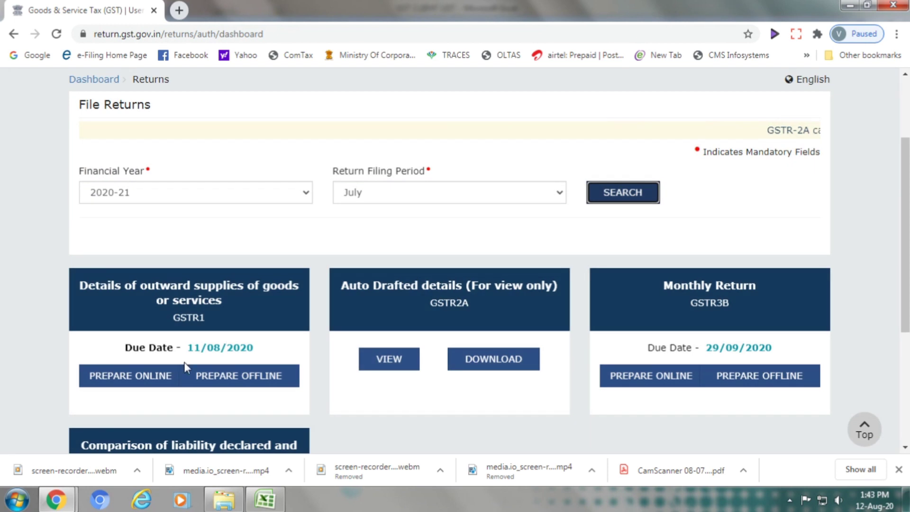
{"action": "left_click", "coordinate": [132, 379]}
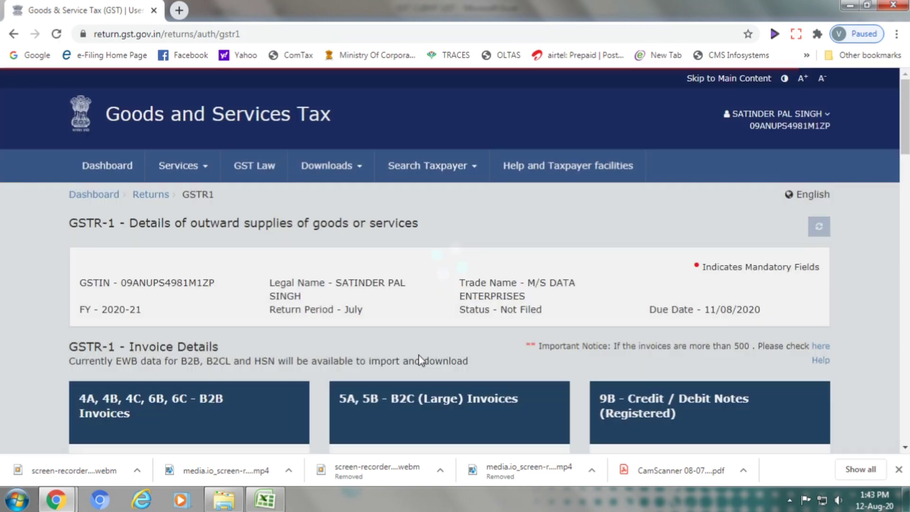
Review the July GSTR-1 invoice cards, then go back to the File Returns search page
{"action": "scroll", "coordinate": [422, 348], "scroll_direction": "down", "scroll_amount": 2}
{"action": "scroll", "coordinate": [423, 348], "scroll_direction": "down", "scroll_amount": 10}
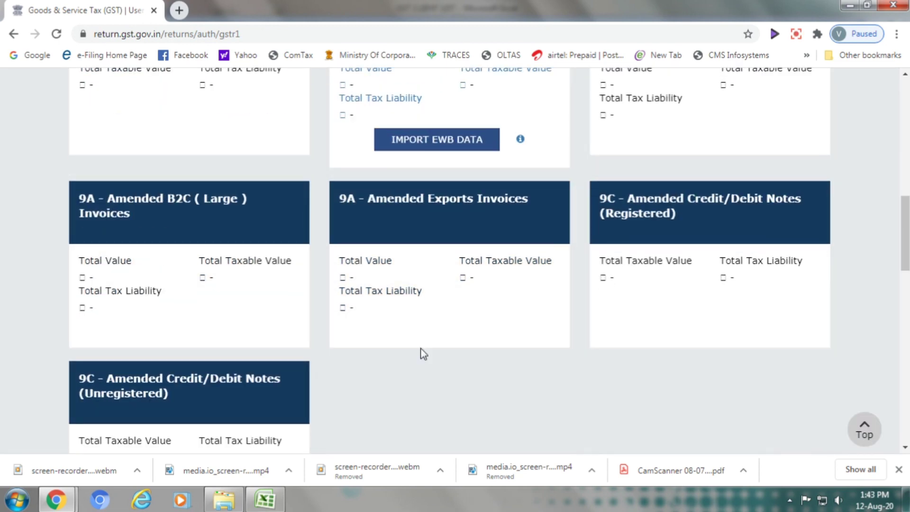
{"action": "scroll", "coordinate": [423, 353], "scroll_direction": "down", "scroll_amount": 4}
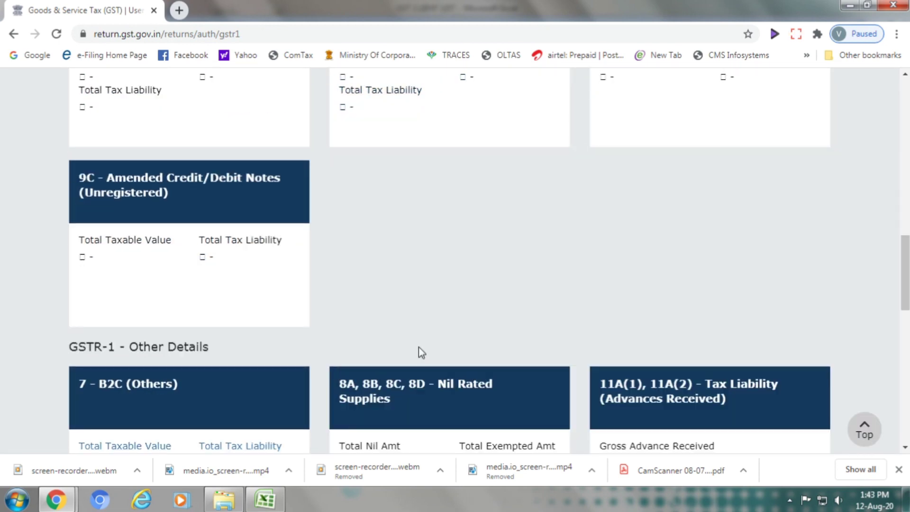
{"action": "scroll", "coordinate": [419, 347], "scroll_direction": "up", "scroll_amount": 15}
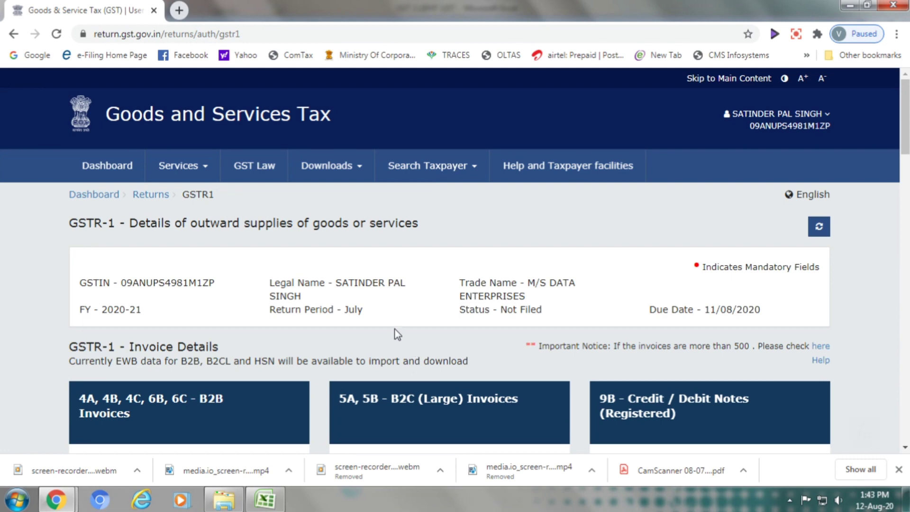
{"action": "scroll", "coordinate": [575, 285], "scroll_direction": "down", "scroll_amount": 3}
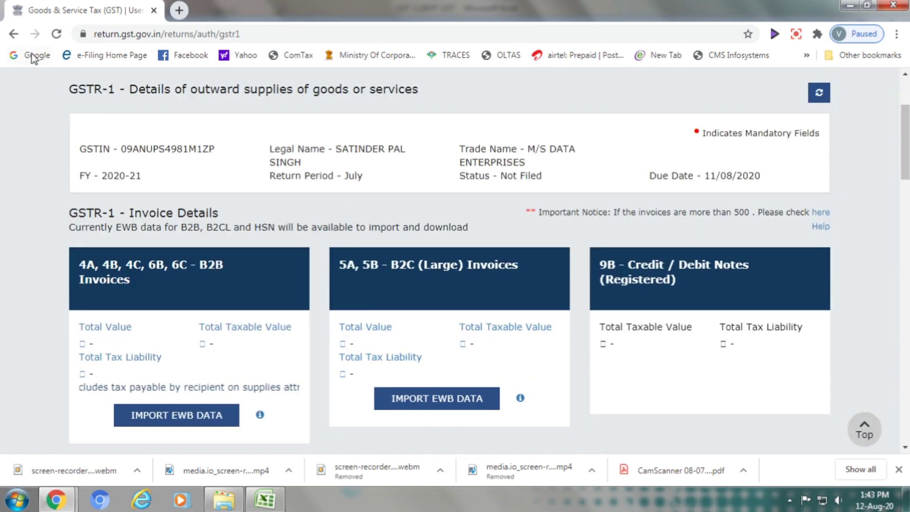
{"action": "left_click", "coordinate": [13, 35]}
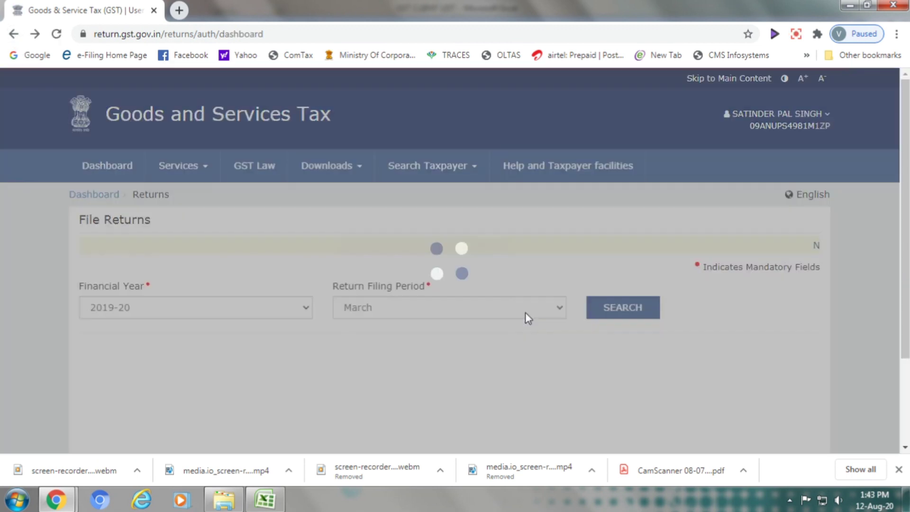
Search the returns for financial year 2020-21 with return period July
{"action": "scroll", "coordinate": [529, 325], "scroll_direction": "down", "scroll_amount": 2}
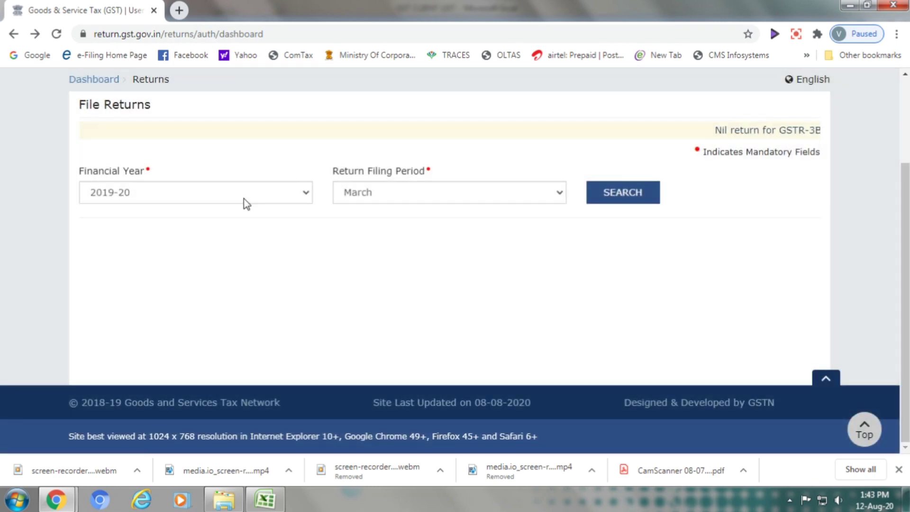
{"action": "left_click", "coordinate": [244, 197]}
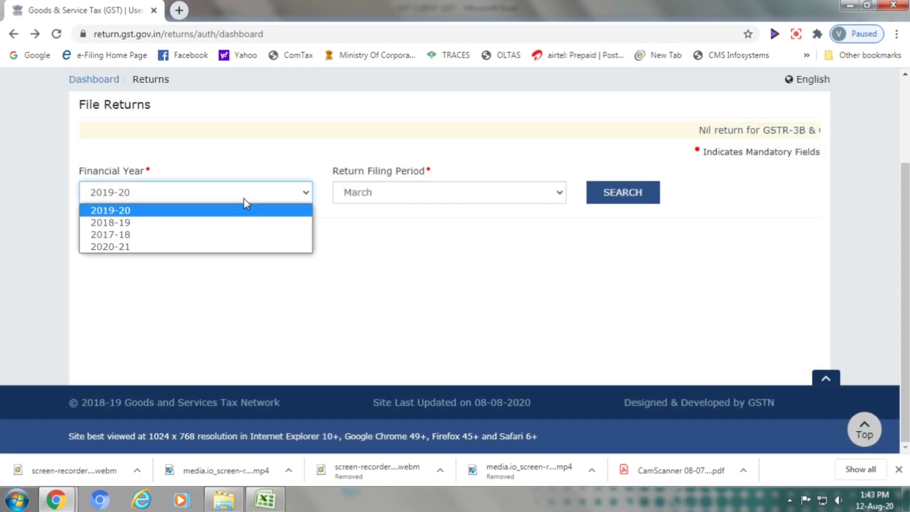
{"action": "left_click", "coordinate": [224, 247]}
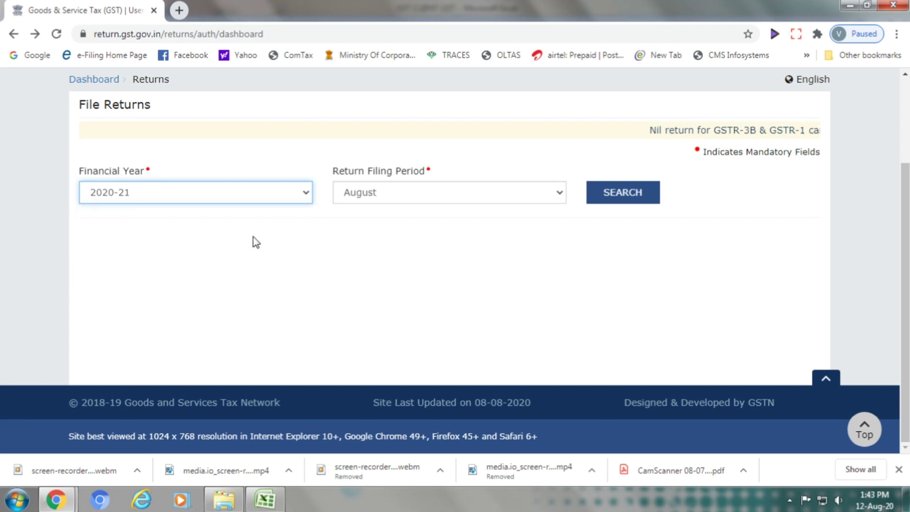
{"action": "left_click", "coordinate": [365, 198]}
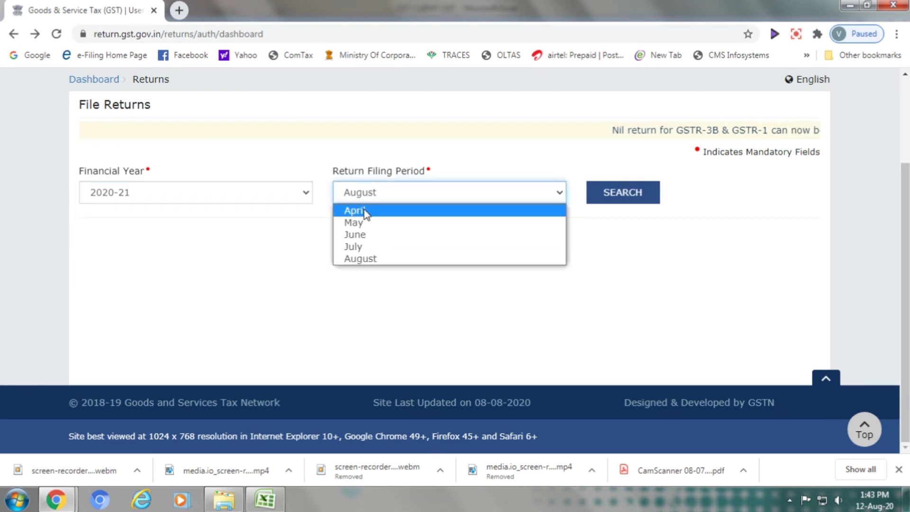
{"action": "left_click", "coordinate": [359, 235]}
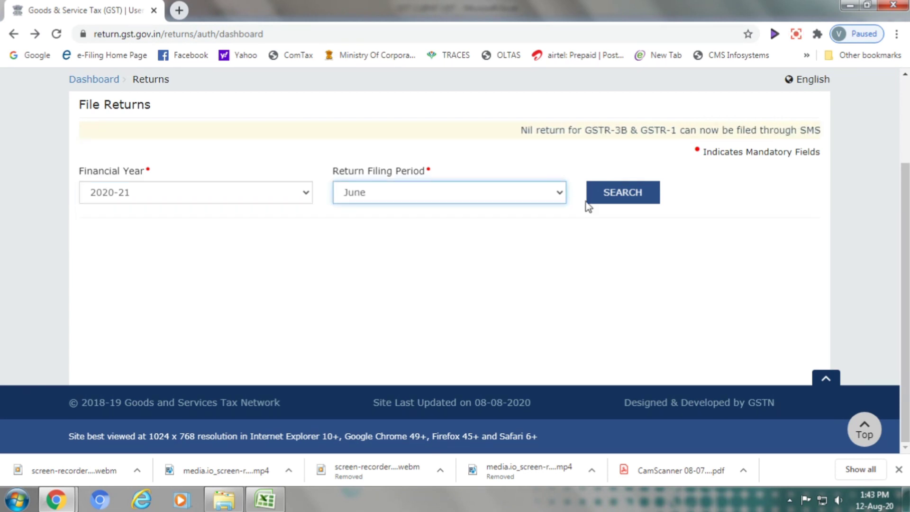
{"action": "left_click", "coordinate": [377, 191]}
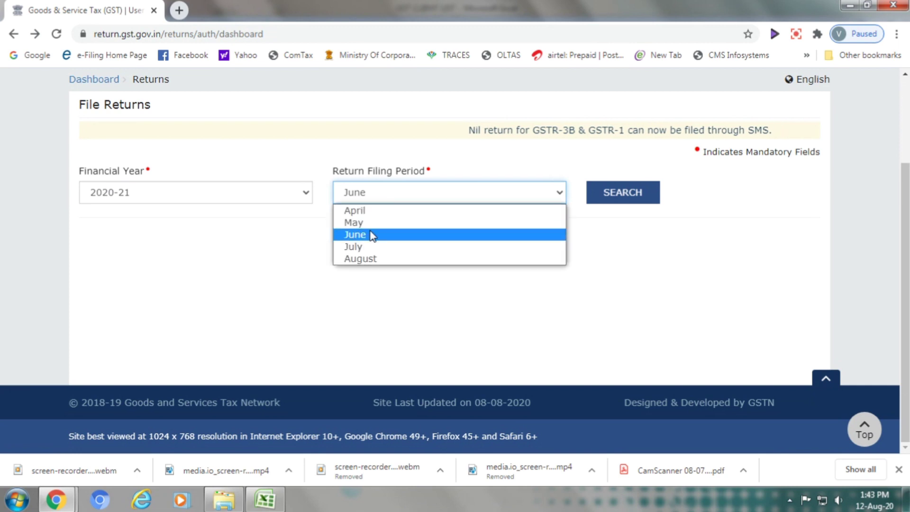
{"action": "left_click", "coordinate": [366, 246]}
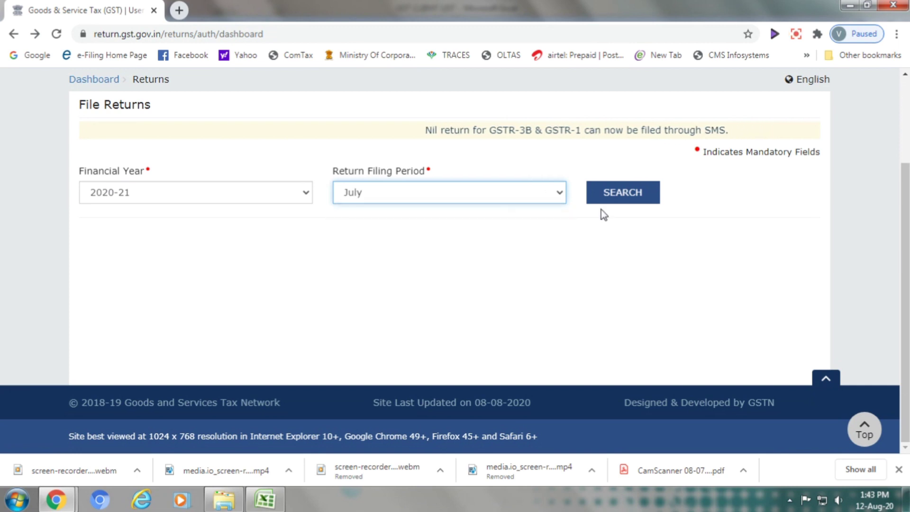
{"action": "left_click", "coordinate": [633, 198]}
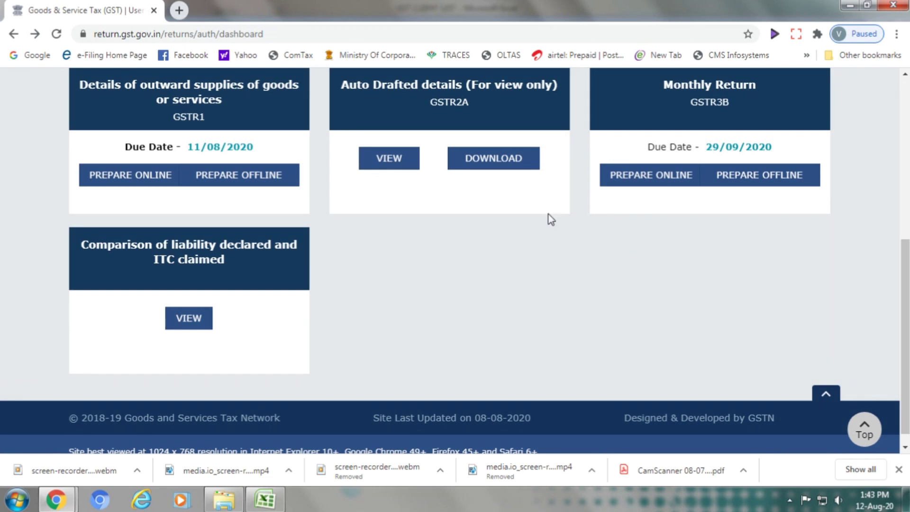
Open the GSTR-1 tile to prepare online and scroll through its section totals
{"action": "left_click", "coordinate": [205, 115]}
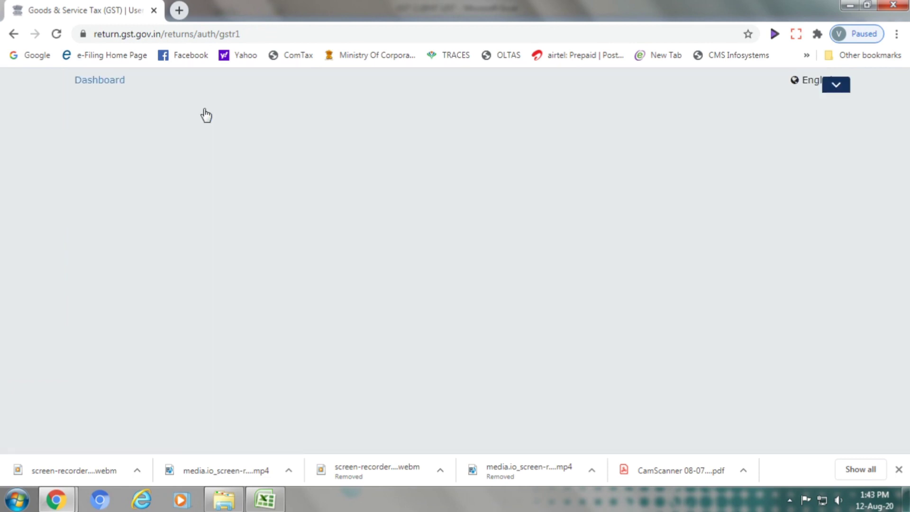
{"action": "scroll", "coordinate": [388, 277], "scroll_direction": "down", "scroll_amount": 10}
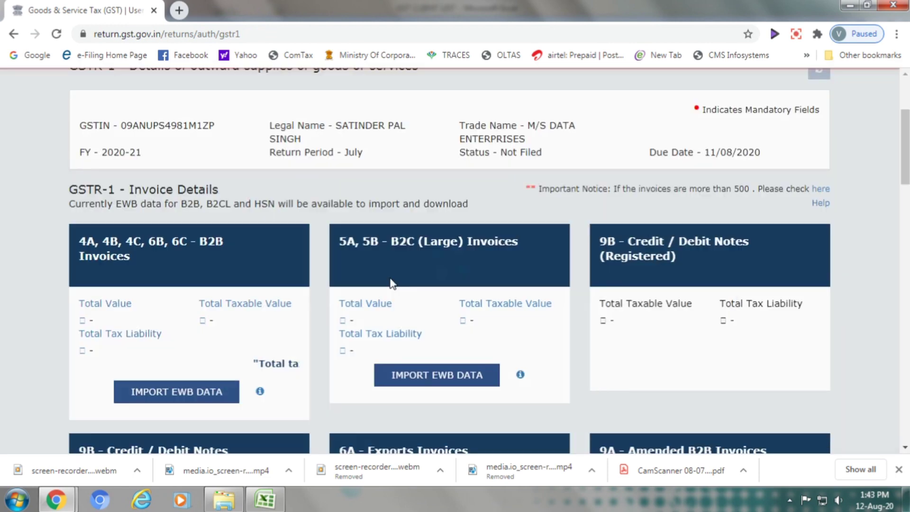
{"action": "scroll", "coordinate": [389, 278], "scroll_direction": "down", "scroll_amount": 11}
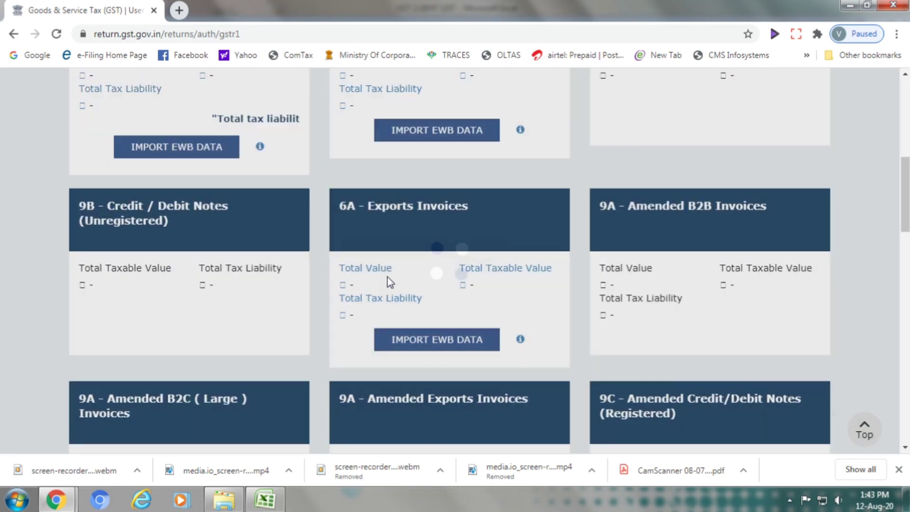
{"action": "scroll", "coordinate": [388, 278], "scroll_direction": "down", "scroll_amount": 12}
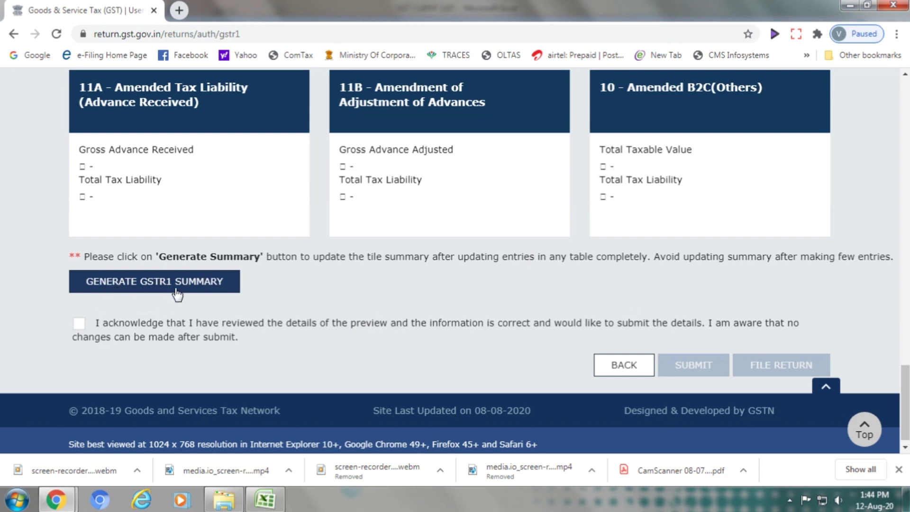
Trigger Generate GSTR1 Summary for July and scroll down to the acknowledgement section
{"action": "left_click", "coordinate": [213, 289]}
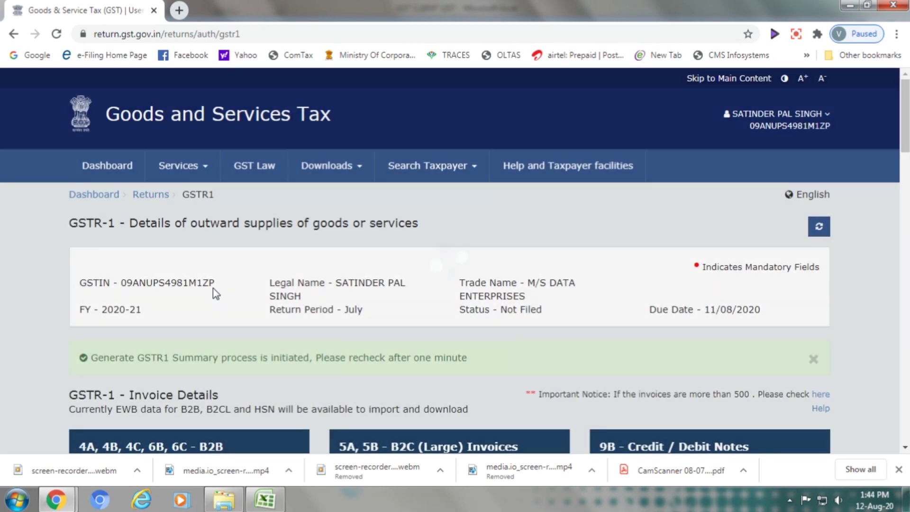
{"action": "scroll", "coordinate": [259, 295], "scroll_direction": "down", "scroll_amount": 3}
{"action": "scroll", "coordinate": [262, 300], "scroll_direction": "down", "scroll_amount": 1}
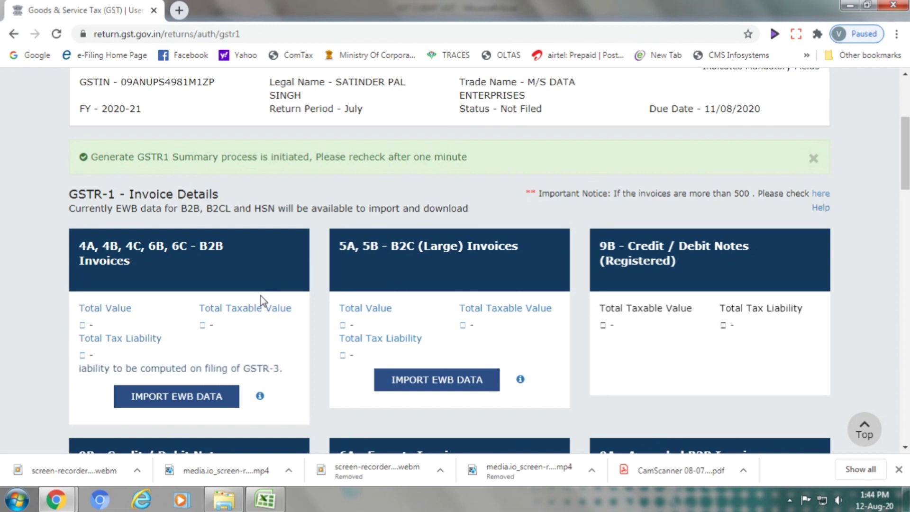
{"action": "scroll", "coordinate": [261, 296], "scroll_direction": "down", "scroll_amount": 8}
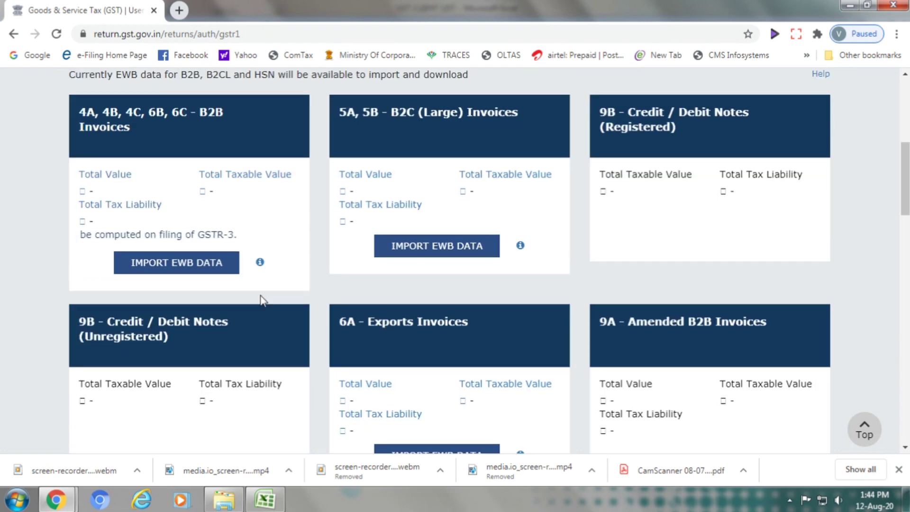
{"action": "scroll", "coordinate": [259, 303], "scroll_direction": "down", "scroll_amount": 11}
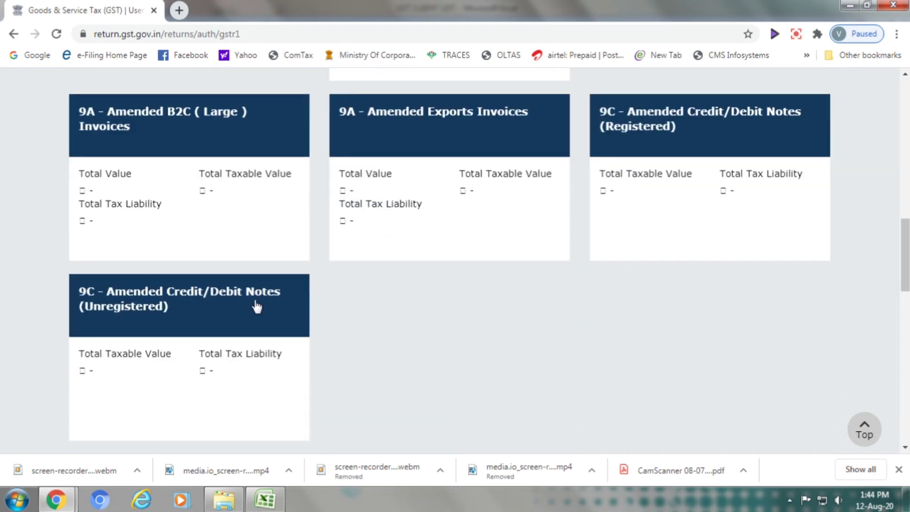
{"action": "scroll", "coordinate": [253, 311], "scroll_direction": "down", "scroll_amount": 7}
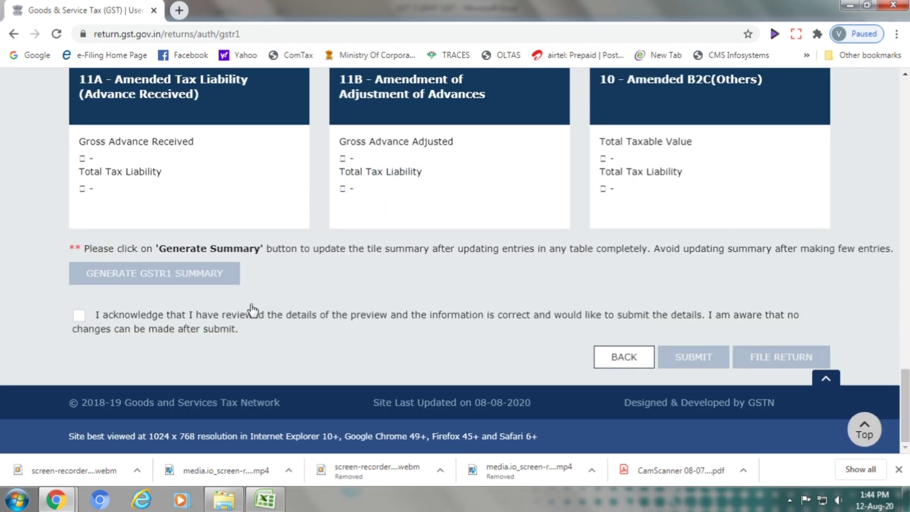
{"action": "left_click", "coordinate": [80, 316]}
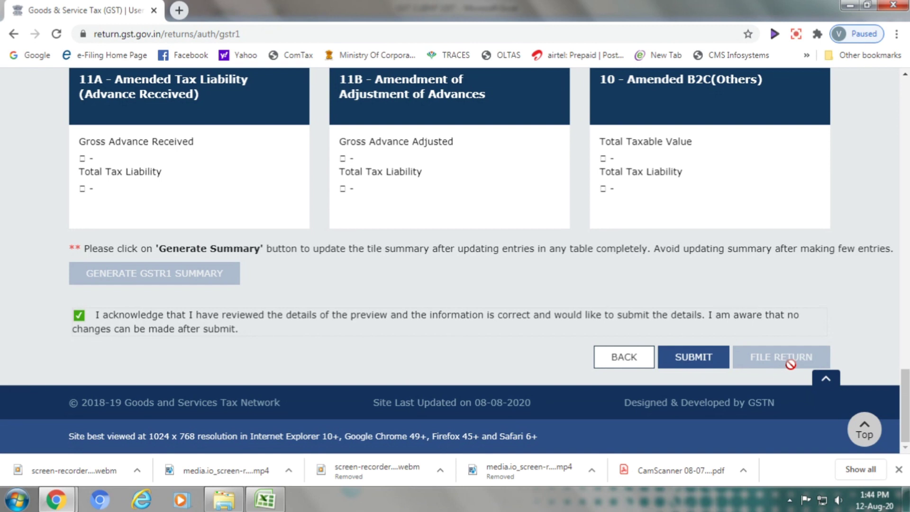
{"action": "left_click", "coordinate": [79, 316]}
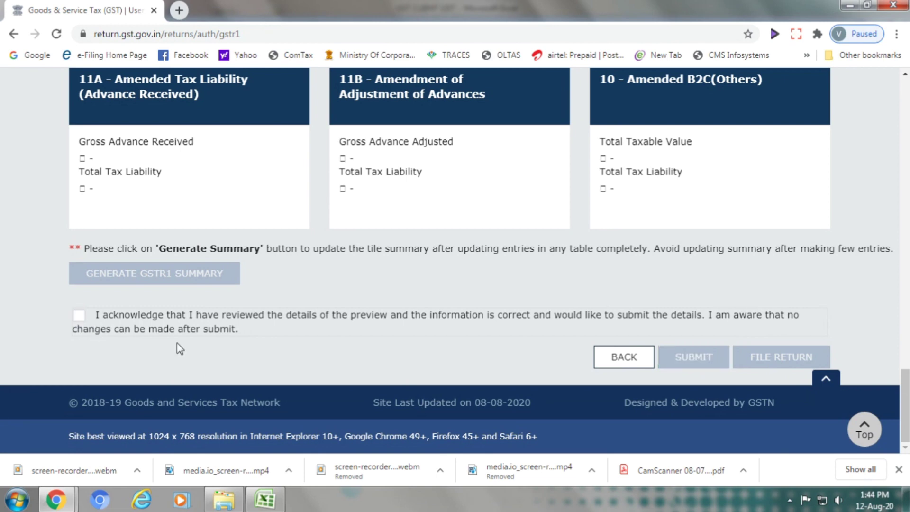
{"action": "scroll", "coordinate": [177, 342], "scroll_direction": "up", "scroll_amount": 5}
{"action": "scroll", "coordinate": [178, 343], "scroll_direction": "up", "scroll_amount": 3}
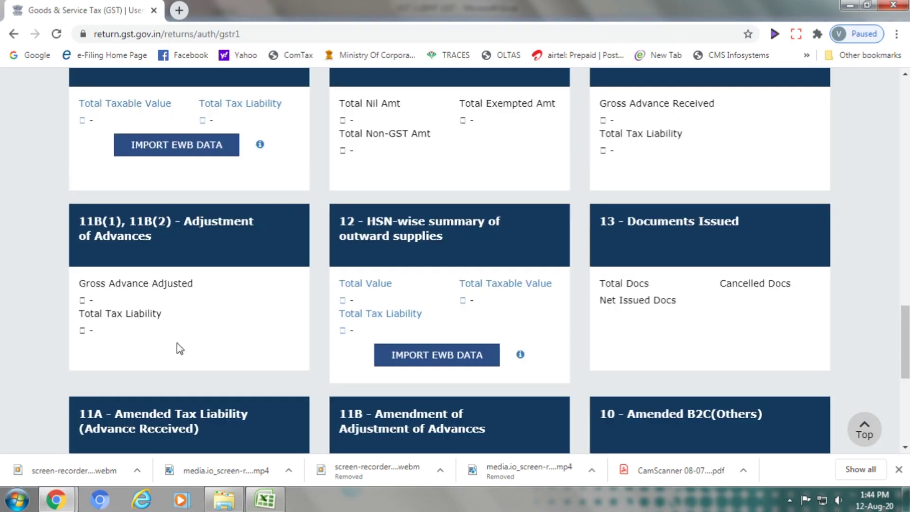
{"action": "scroll", "coordinate": [179, 349], "scroll_direction": "up", "scroll_amount": 1}
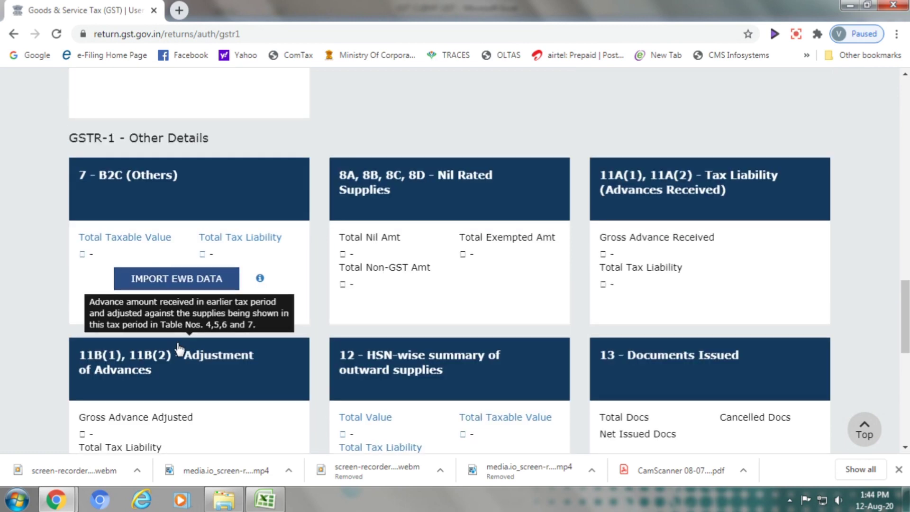
{"action": "scroll", "coordinate": [178, 351], "scroll_direction": "down", "scroll_amount": 1}
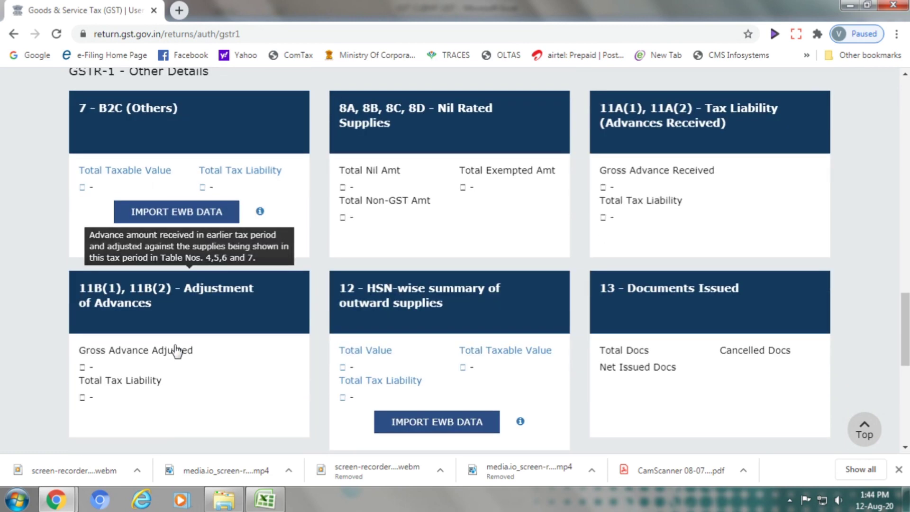
{"action": "scroll", "coordinate": [177, 351], "scroll_direction": "up", "scroll_amount": 5}
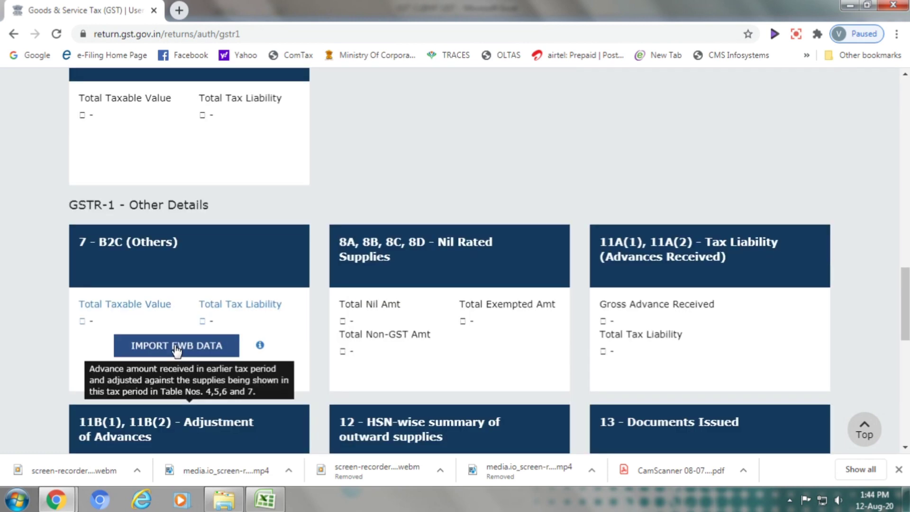
{"action": "scroll", "coordinate": [177, 351], "scroll_direction": "up", "scroll_amount": 2}
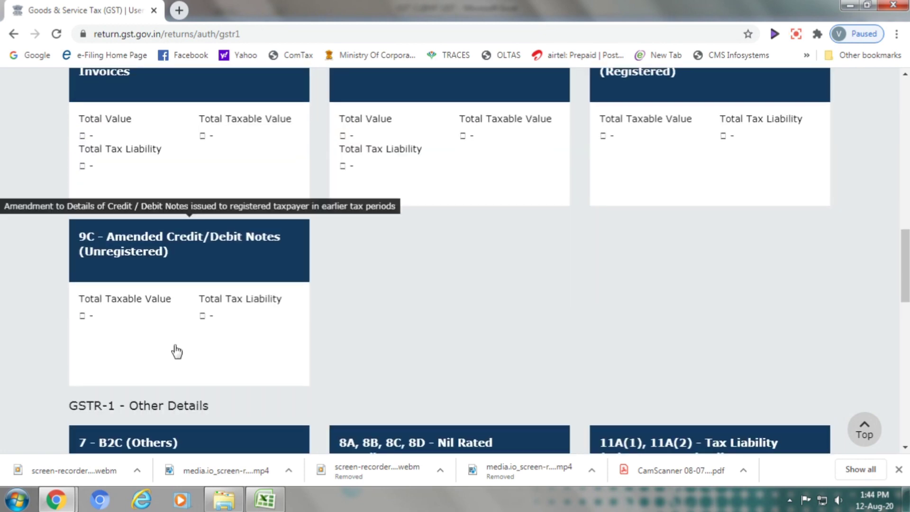
{"action": "scroll", "coordinate": [174, 351], "scroll_direction": "up", "scroll_amount": 2}
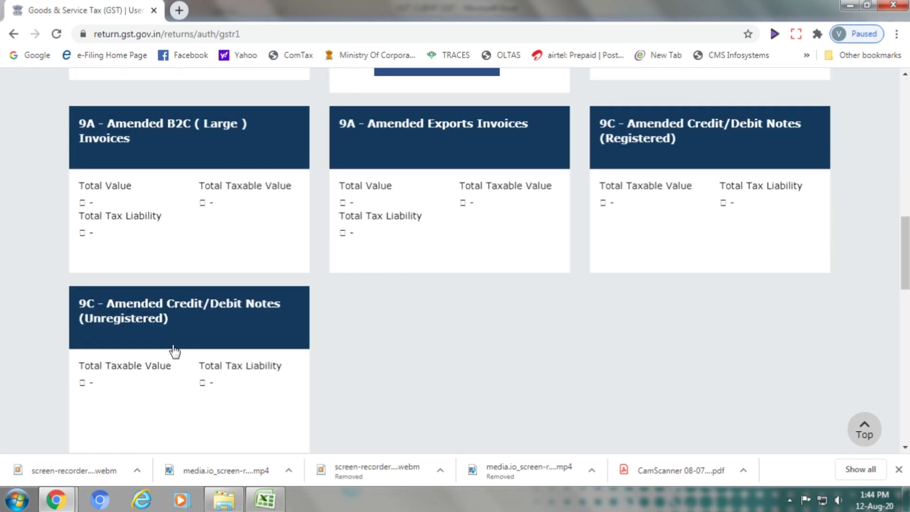
{"action": "scroll", "coordinate": [175, 351], "scroll_direction": "up", "scroll_amount": 4}
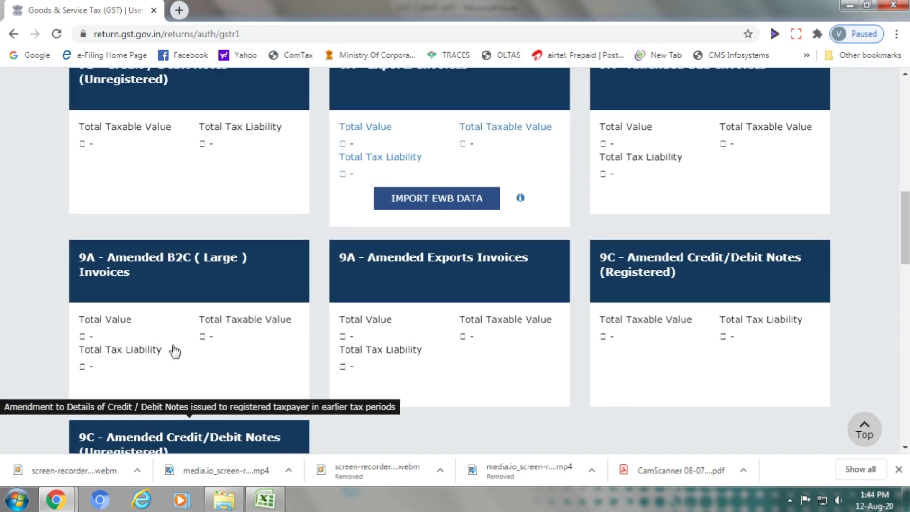
{"action": "scroll", "coordinate": [175, 350], "scroll_direction": "up", "scroll_amount": 4}
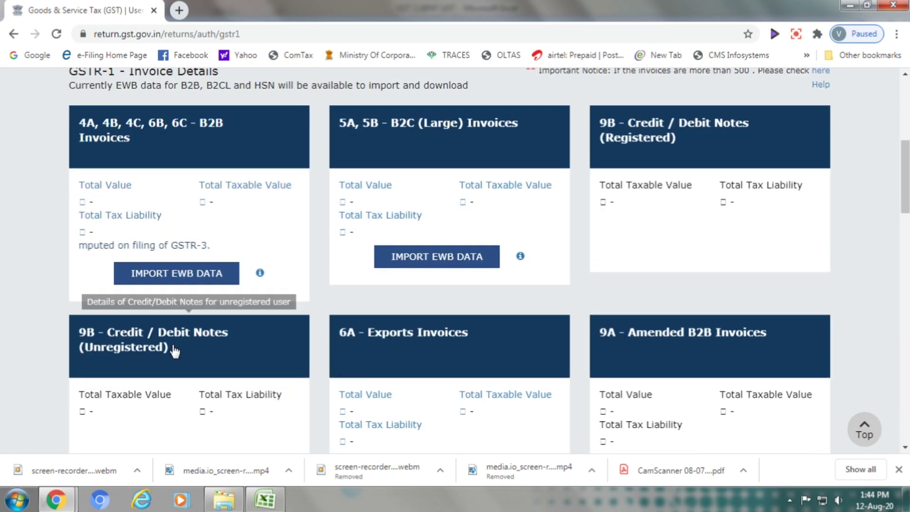
{"action": "scroll", "coordinate": [174, 351], "scroll_direction": "down", "scroll_amount": 1}
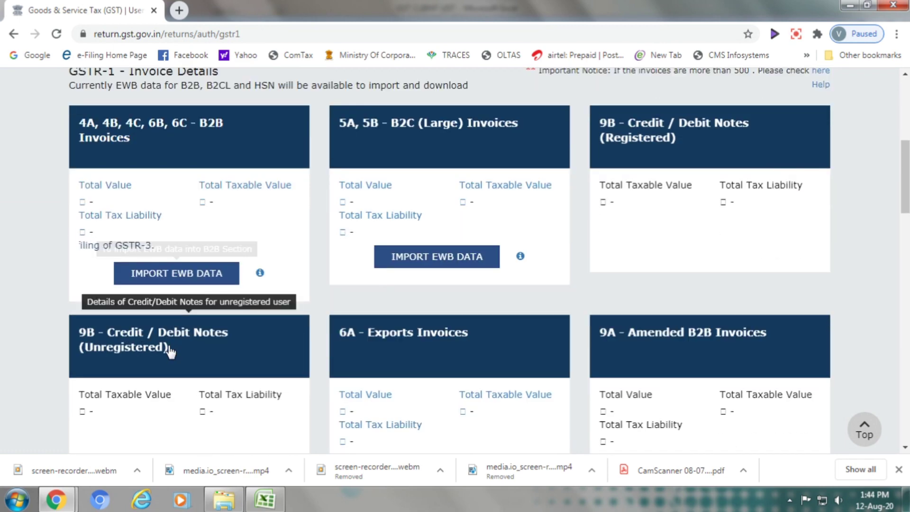
{"action": "scroll", "coordinate": [172, 352], "scroll_direction": "up", "scroll_amount": 1}
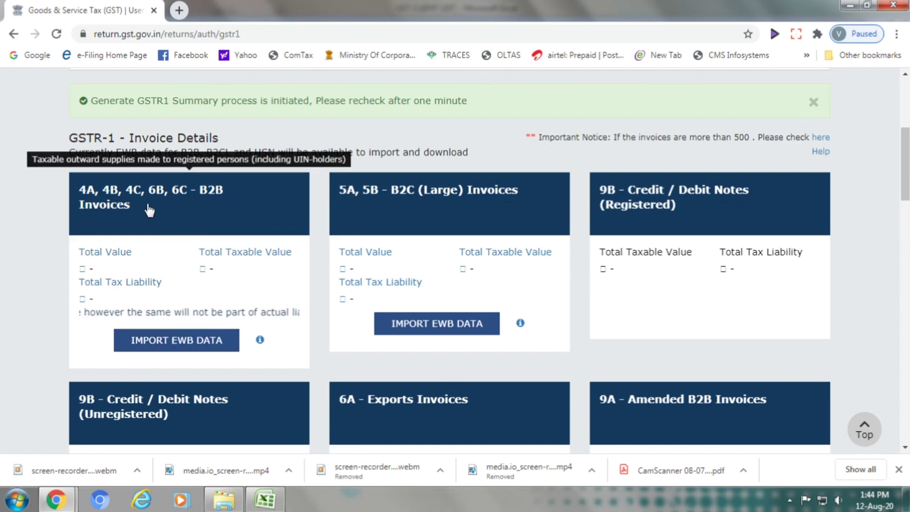
Review the B2B receiver-wise summary and look over the add-invoice form without entering anything
{"action": "left_click", "coordinate": [209, 217]}
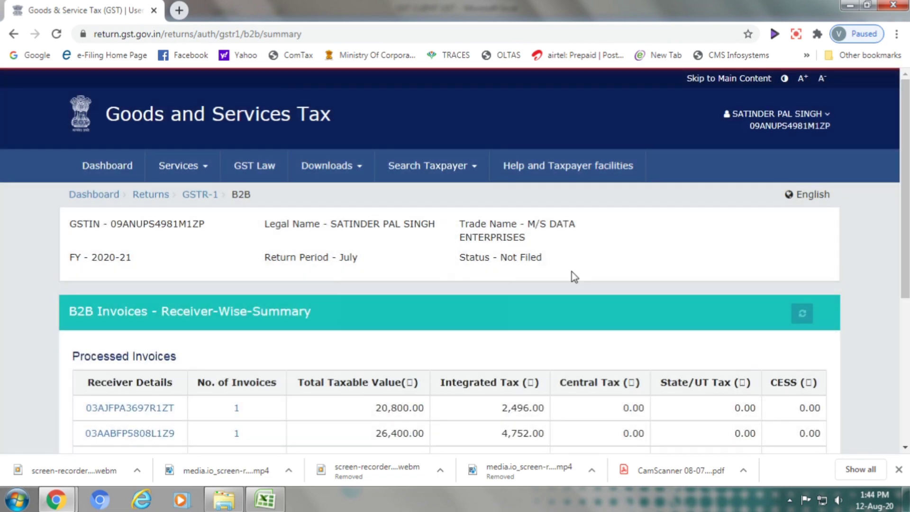
{"action": "scroll", "coordinate": [583, 311], "scroll_direction": "down", "scroll_amount": 5}
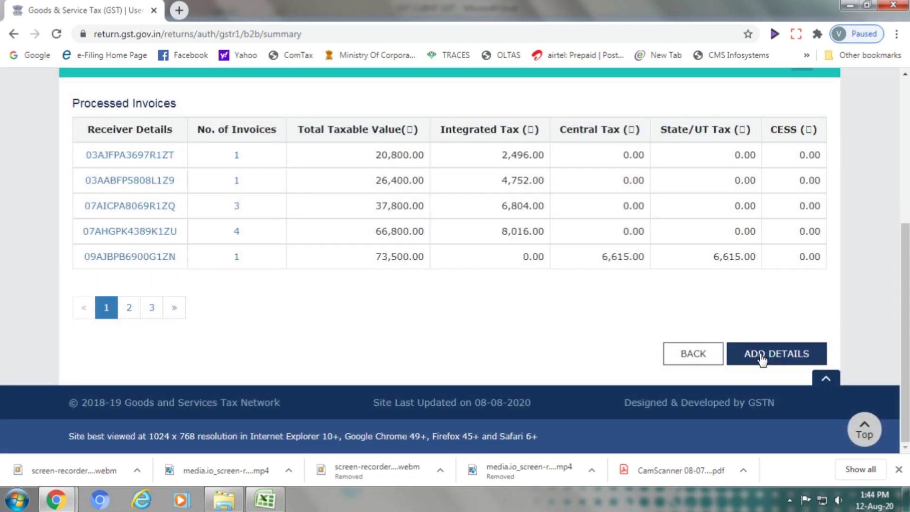
{"action": "left_click", "coordinate": [760, 355]}
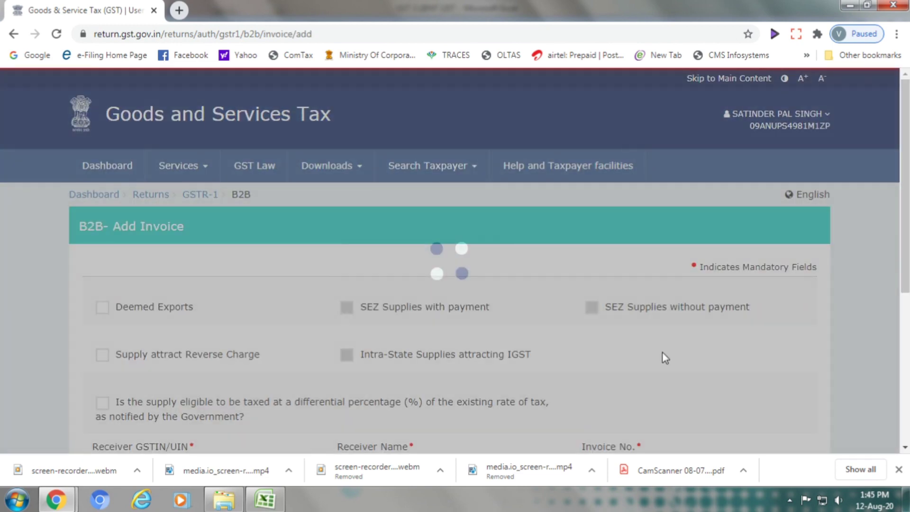
{"action": "scroll", "coordinate": [492, 331], "scroll_direction": "down", "scroll_amount": 3}
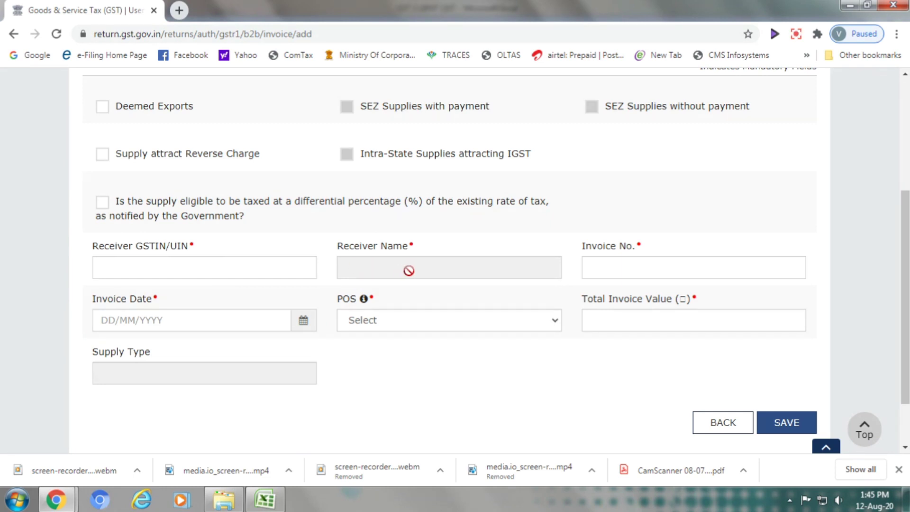
{"action": "left_click", "coordinate": [623, 270]}
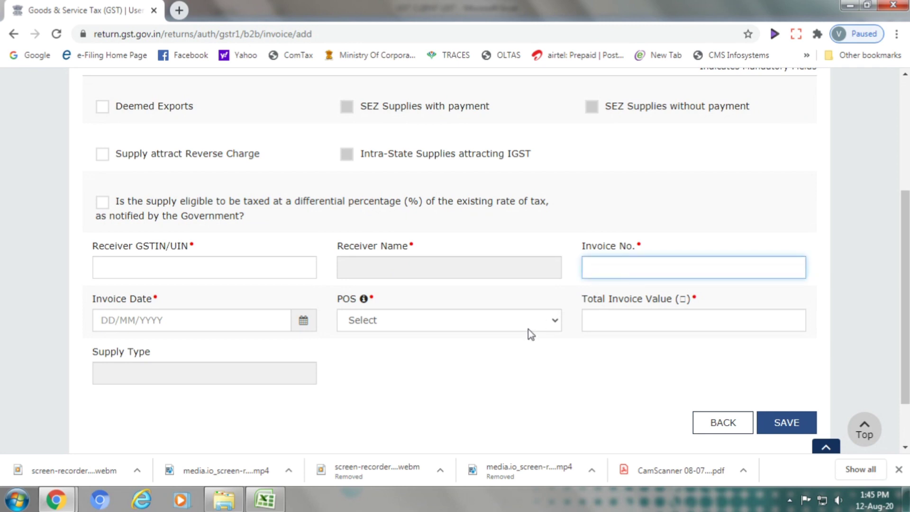
{"action": "scroll", "coordinate": [531, 334], "scroll_direction": "down", "scroll_amount": 3}
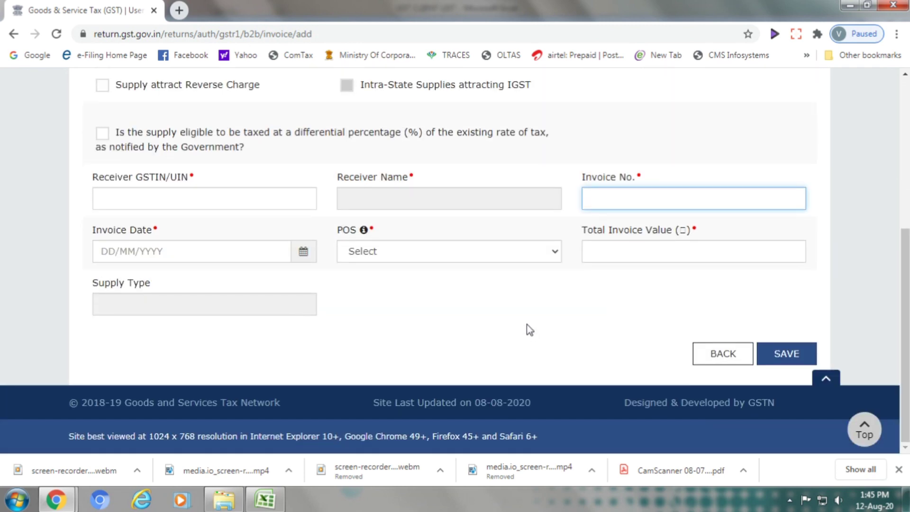
{"action": "scroll", "coordinate": [529, 330], "scroll_direction": "up", "scroll_amount": 6}
{"action": "scroll", "coordinate": [529, 329], "scroll_direction": "down", "scroll_amount": 3}
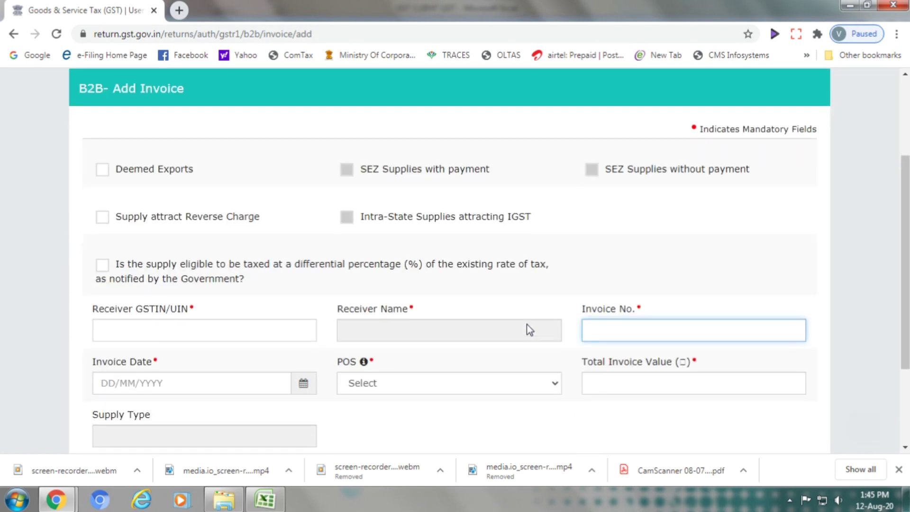
{"action": "scroll", "coordinate": [530, 330], "scroll_direction": "down", "scroll_amount": 5}
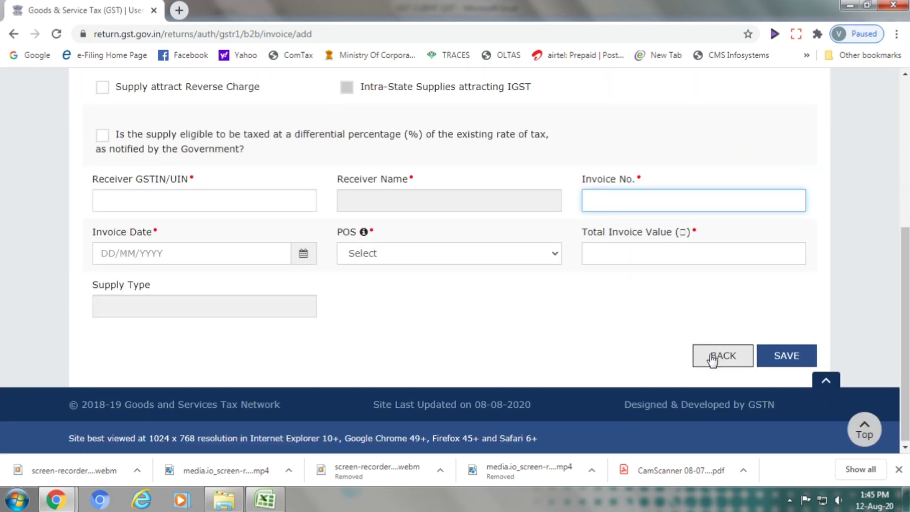
Leave the add-invoice form unsaved and return to the GSTR-1 main page
{"action": "left_click", "coordinate": [710, 359]}
{"action": "scroll", "coordinate": [573, 310], "scroll_direction": "down", "scroll_amount": 1}
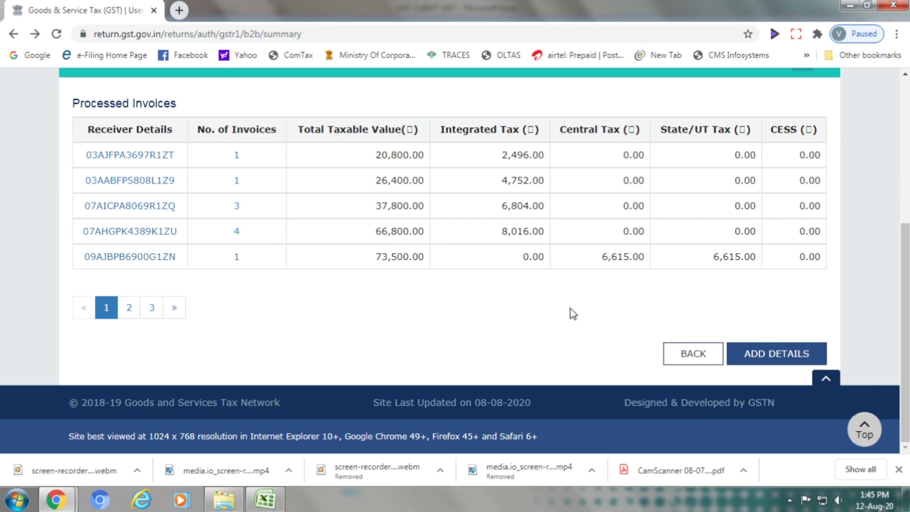
{"action": "scroll", "coordinate": [573, 313], "scroll_direction": "up", "scroll_amount": 1}
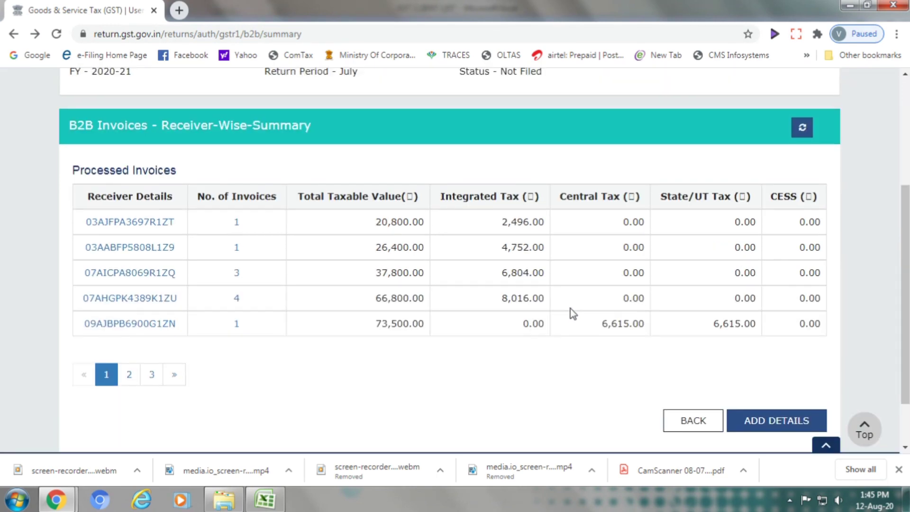
{"action": "scroll", "coordinate": [573, 314], "scroll_direction": "down", "scroll_amount": 1}
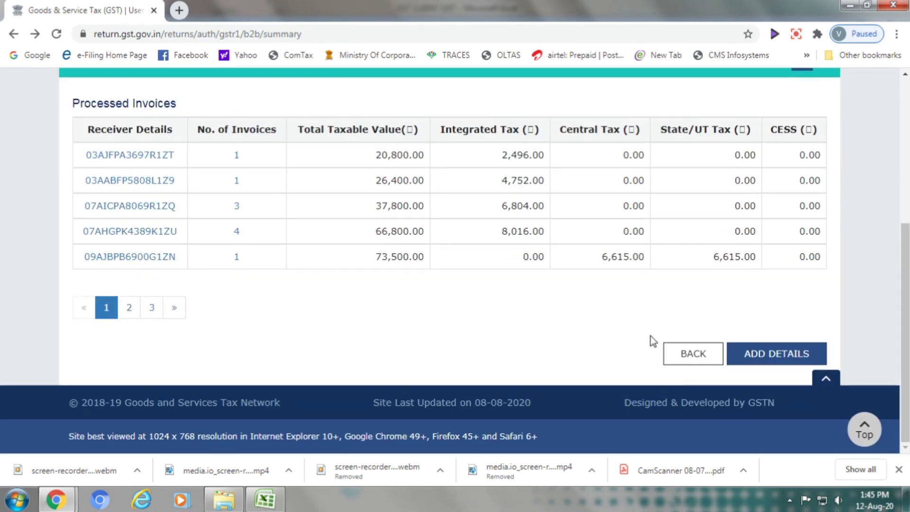
{"action": "left_click", "coordinate": [691, 356]}
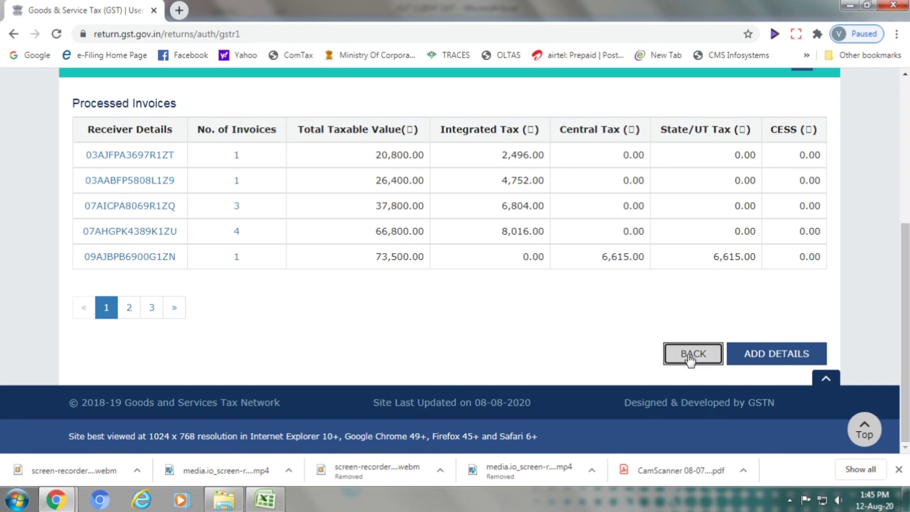
Verify the B2B tile shows 17 invoices worth 5,87,972.00, then open the 7 - B2C (Others) summary
{"action": "scroll", "coordinate": [636, 344], "scroll_direction": "down", "scroll_amount": 4}
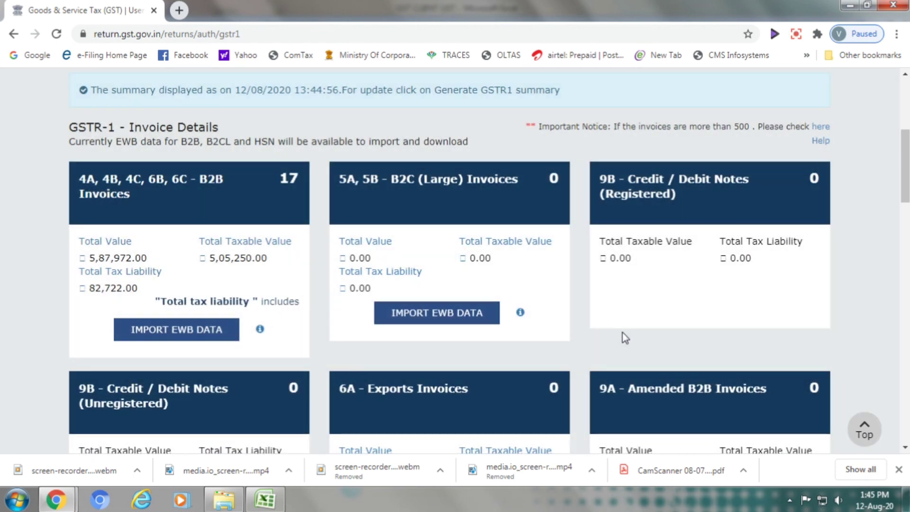
{"action": "scroll", "coordinate": [625, 337], "scroll_direction": "down", "scroll_amount": 8}
{"action": "scroll", "coordinate": [621, 334], "scroll_direction": "down", "scroll_amount": 4}
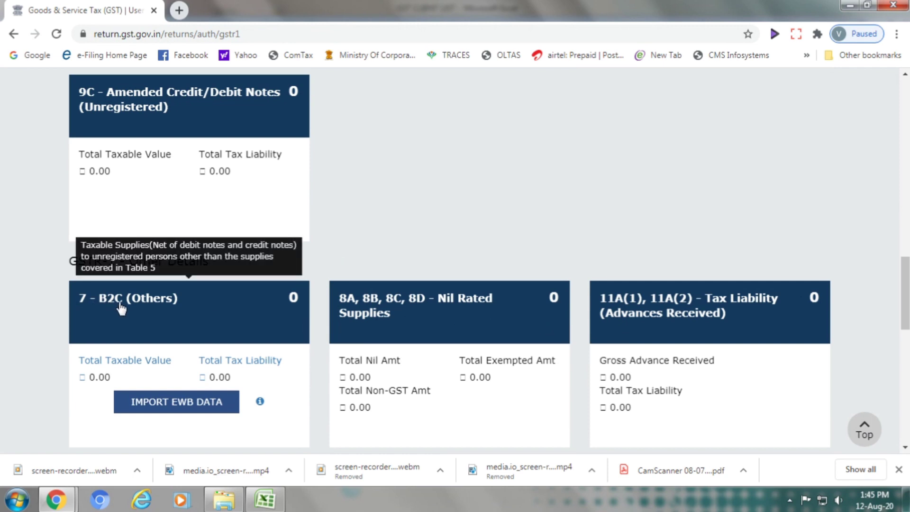
{"action": "left_click", "coordinate": [163, 309]}
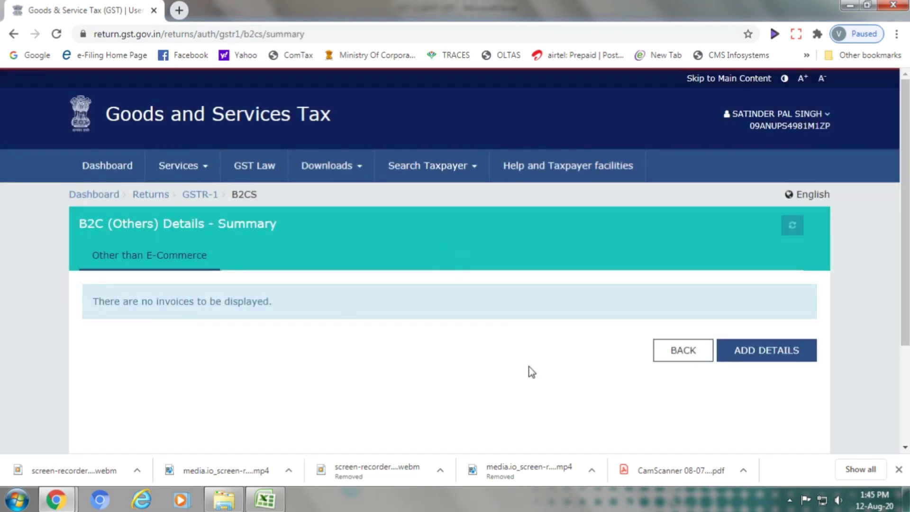
{"action": "left_click", "coordinate": [754, 360]}
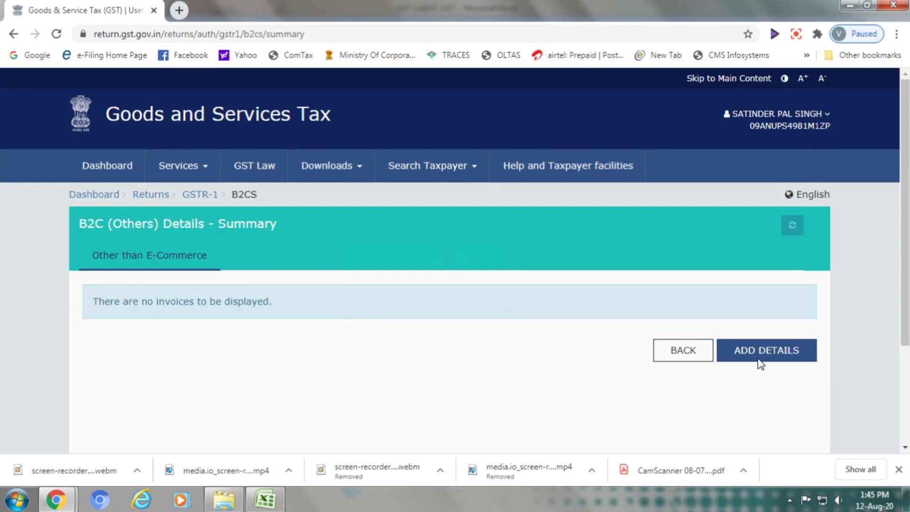
{"action": "left_click", "coordinate": [758, 358]}
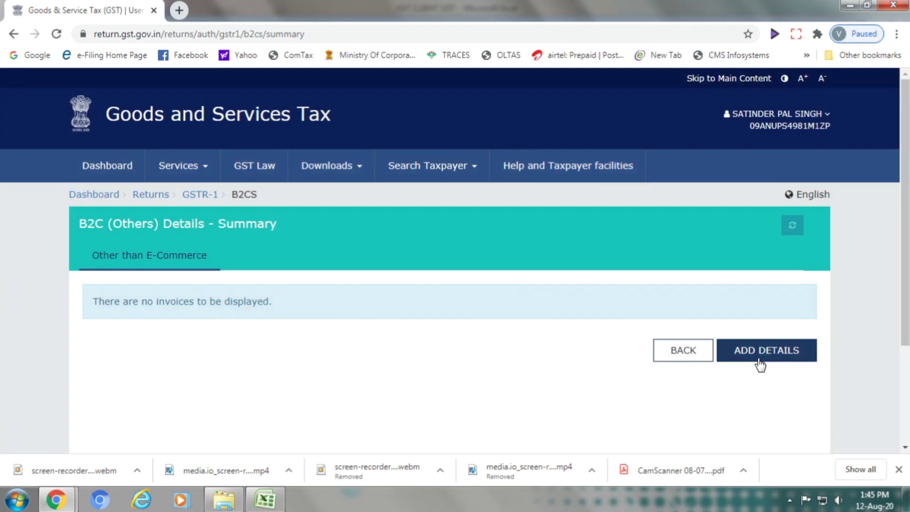
{"action": "scroll", "coordinate": [675, 367], "scroll_direction": "down", "scroll_amount": 2}
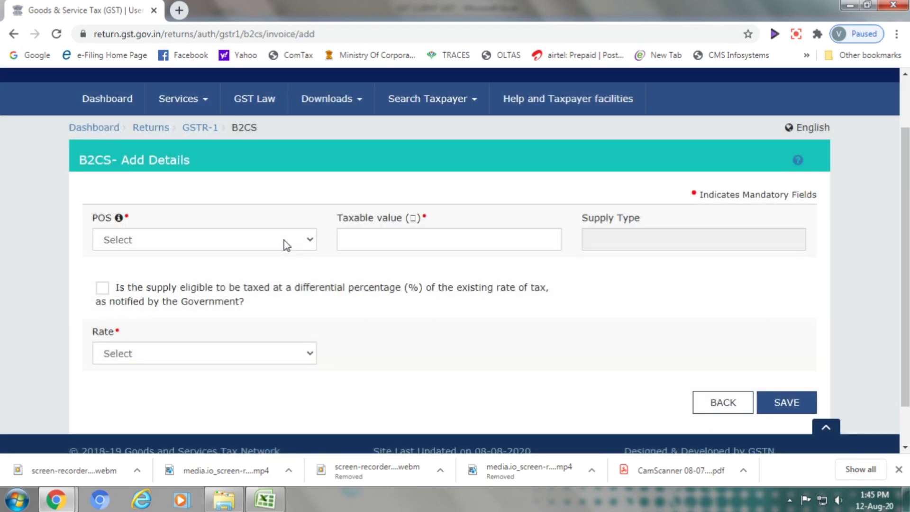
{"action": "left_click", "coordinate": [285, 242]}
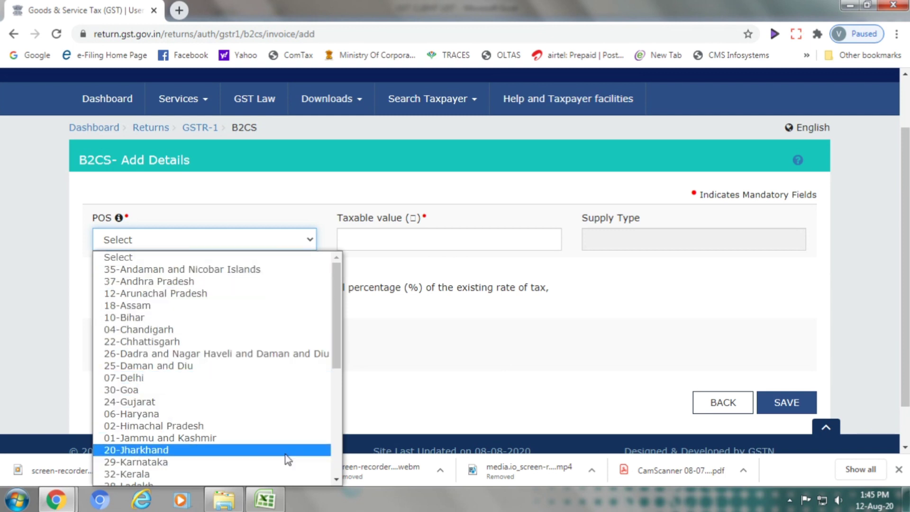
{"action": "left_click", "coordinate": [427, 237]}
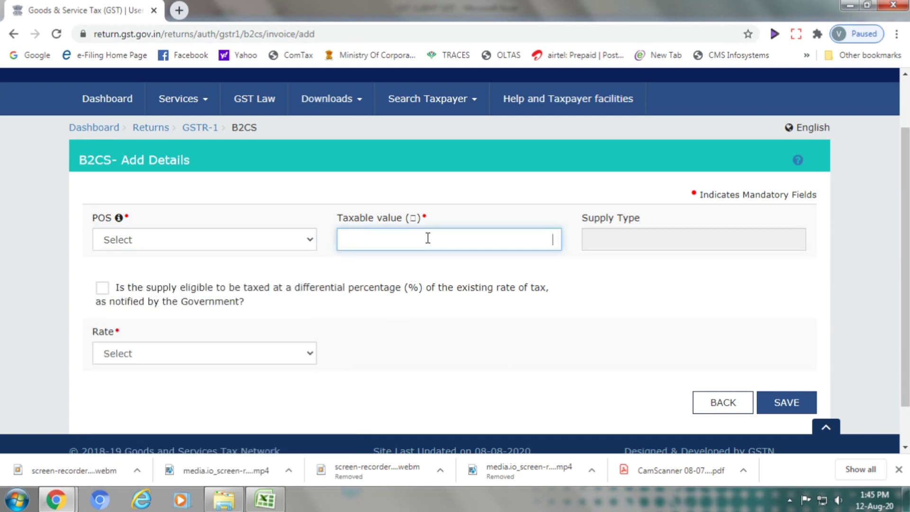
{"action": "left_click", "coordinate": [611, 241]}
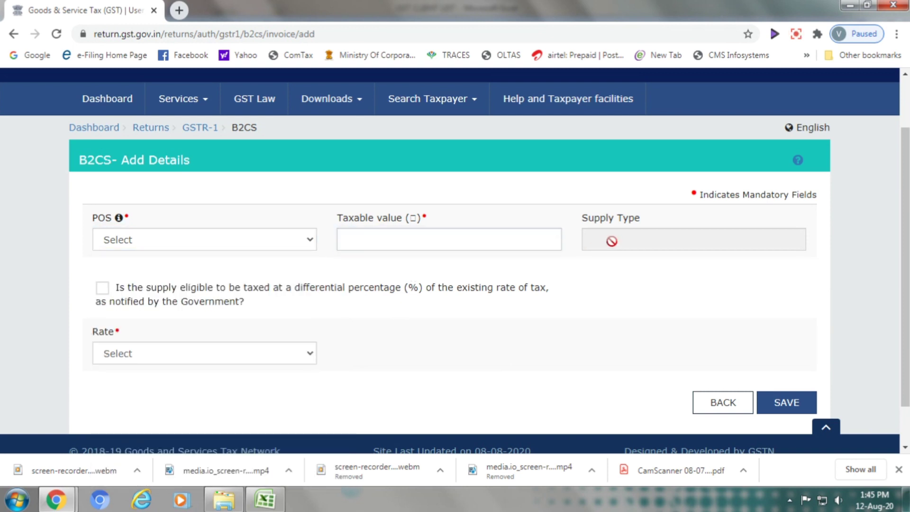
{"action": "left_click", "coordinate": [240, 363]}
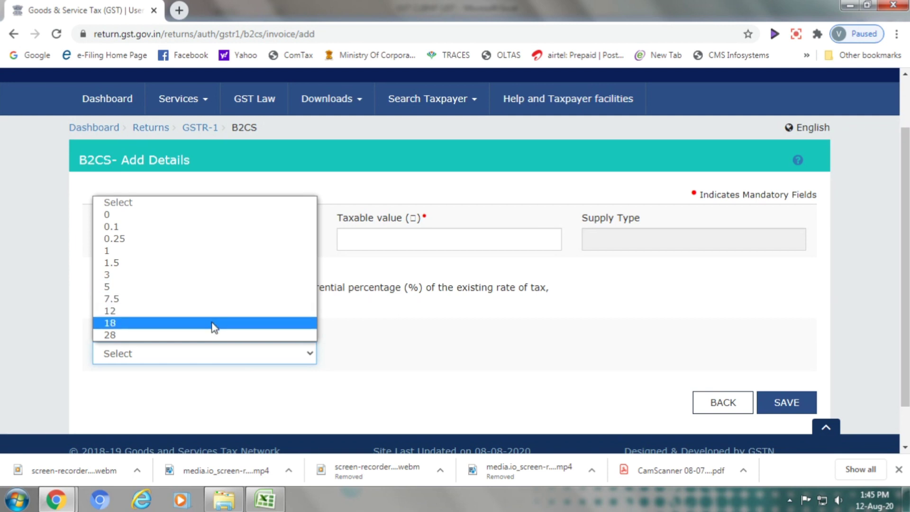
{"action": "left_click", "coordinate": [479, 351]}
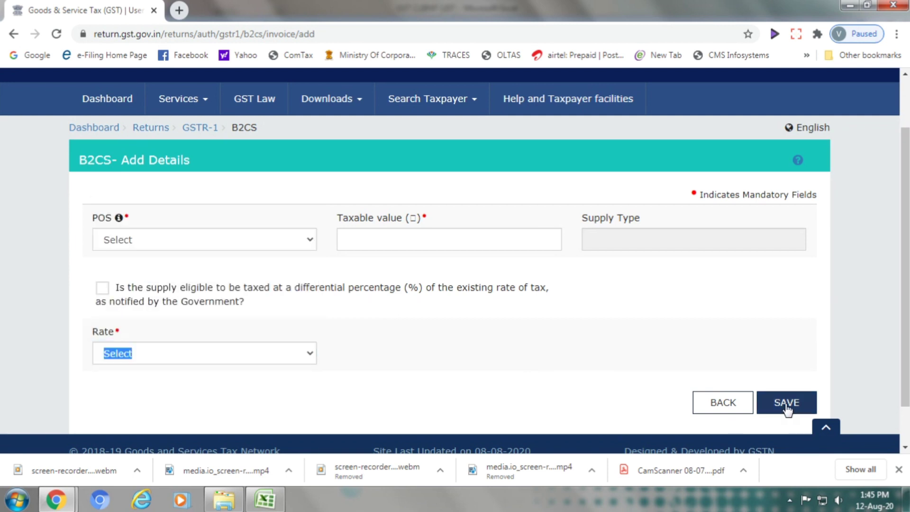
{"action": "left_click", "coordinate": [706, 402]}
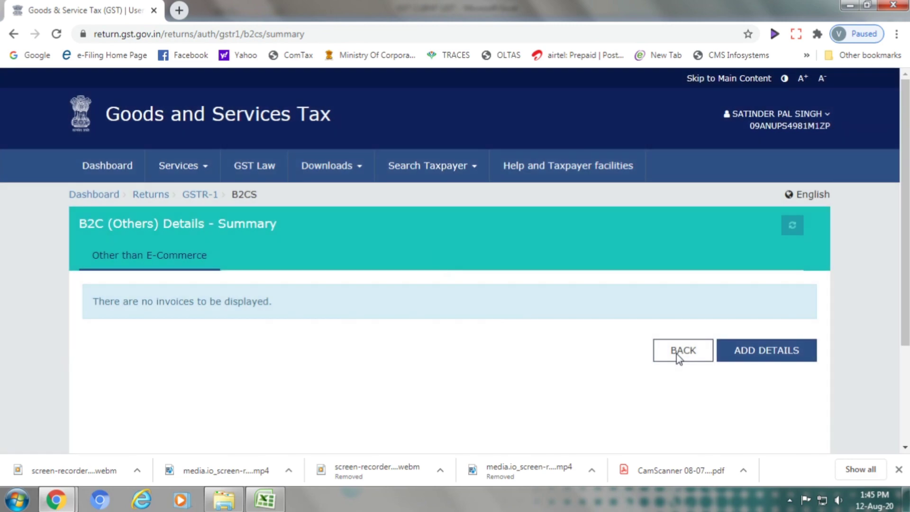
Return to the July GSTR-1 page showing B2B taxable 5,05,250.00 and tax liability 82,722.00
{"action": "left_click", "coordinate": [678, 355]}
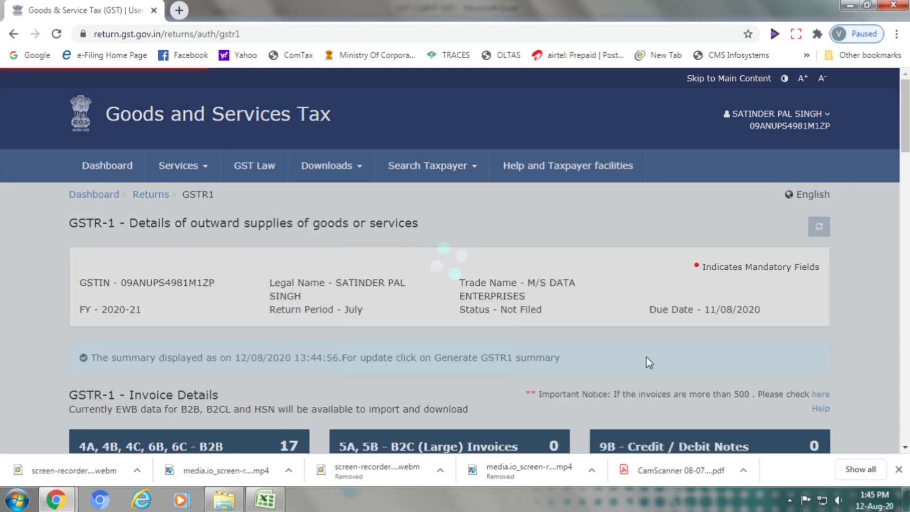
{"action": "scroll", "coordinate": [607, 363], "scroll_direction": "down", "scroll_amount": 3}
{"action": "scroll", "coordinate": [608, 369], "scroll_direction": "down", "scroll_amount": 3}
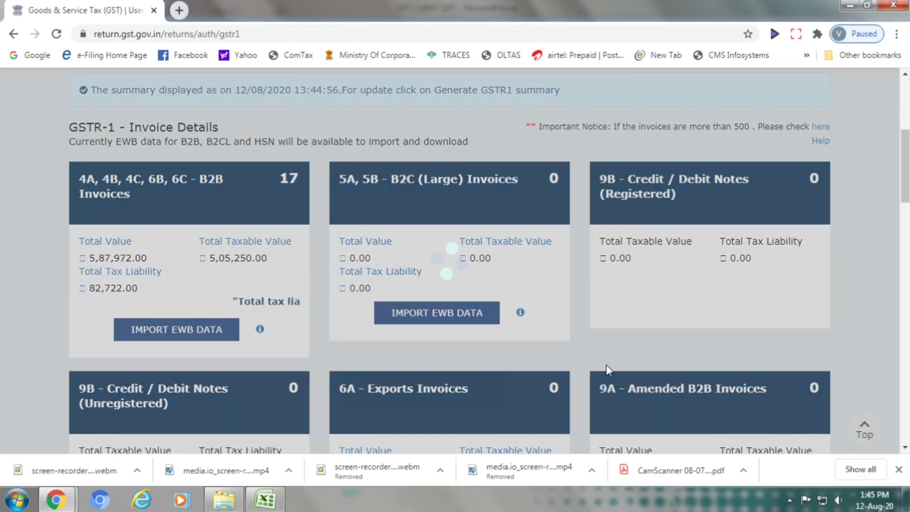
{"action": "scroll", "coordinate": [608, 369], "scroll_direction": "down", "scroll_amount": 2}
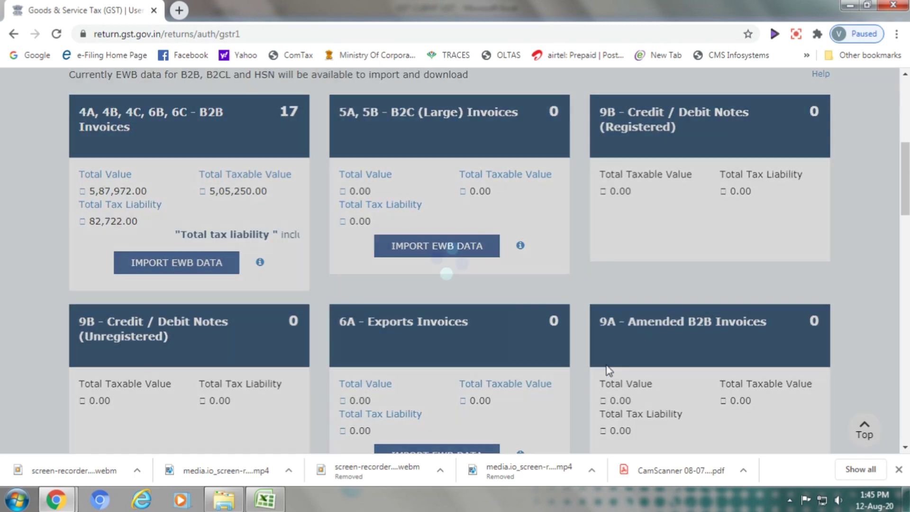